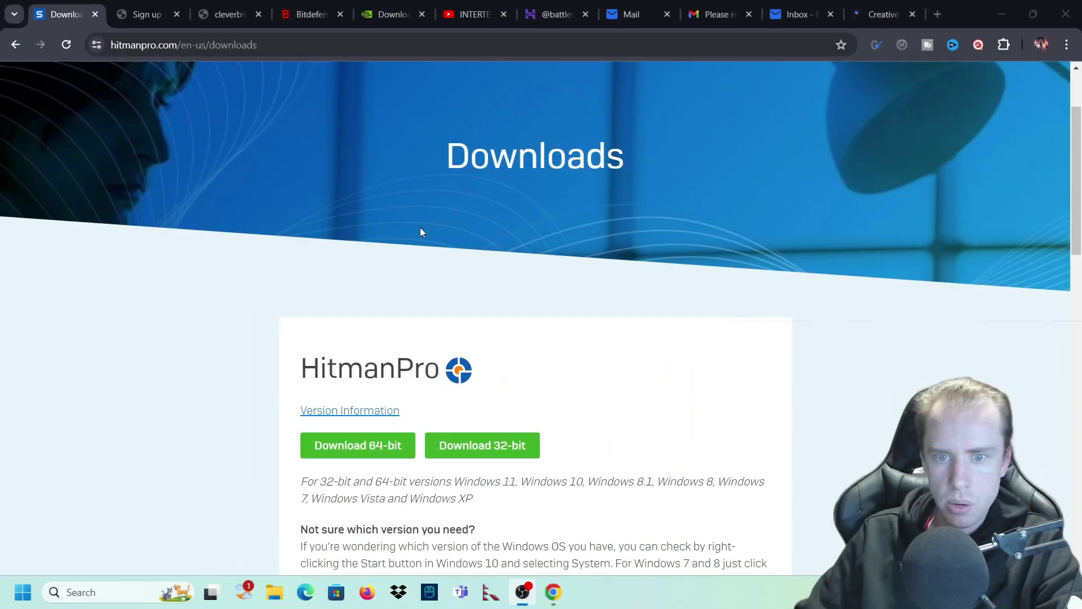
# Download and save the 64-bit HitmanPro installer and the HitmanPro.Alert installer from hitmanpro.com
pyautogui.scroll(-2, 420, 228)
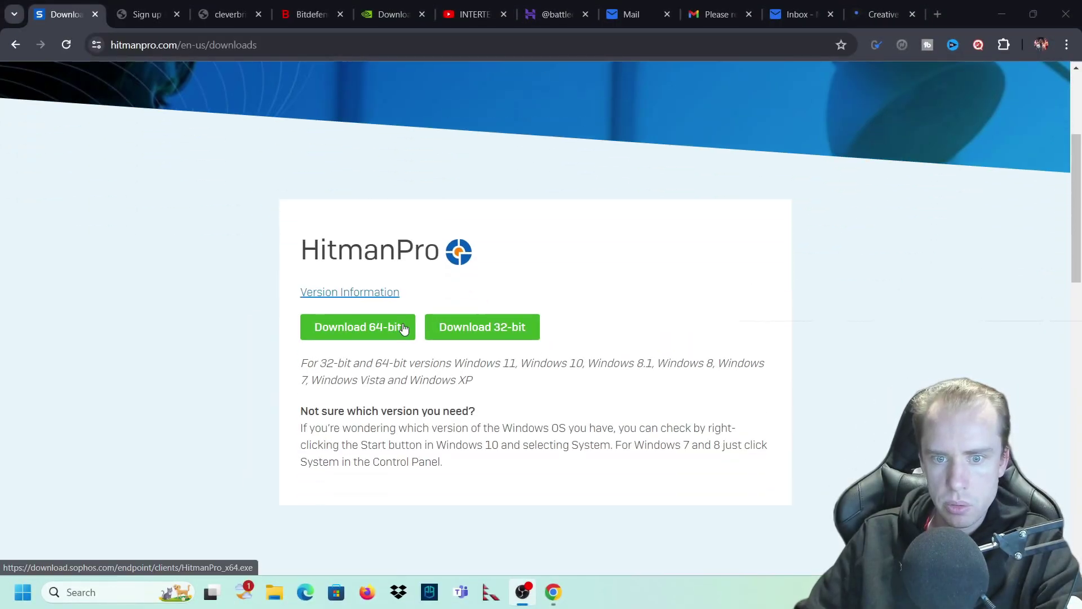
pyautogui.click(366, 326)
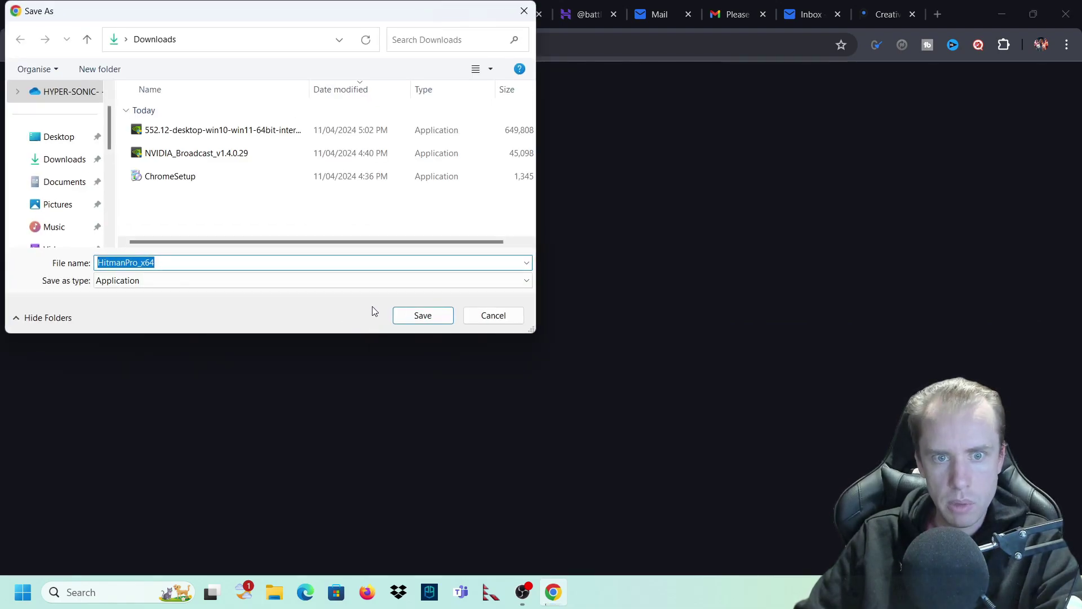
pyautogui.click(411, 315)
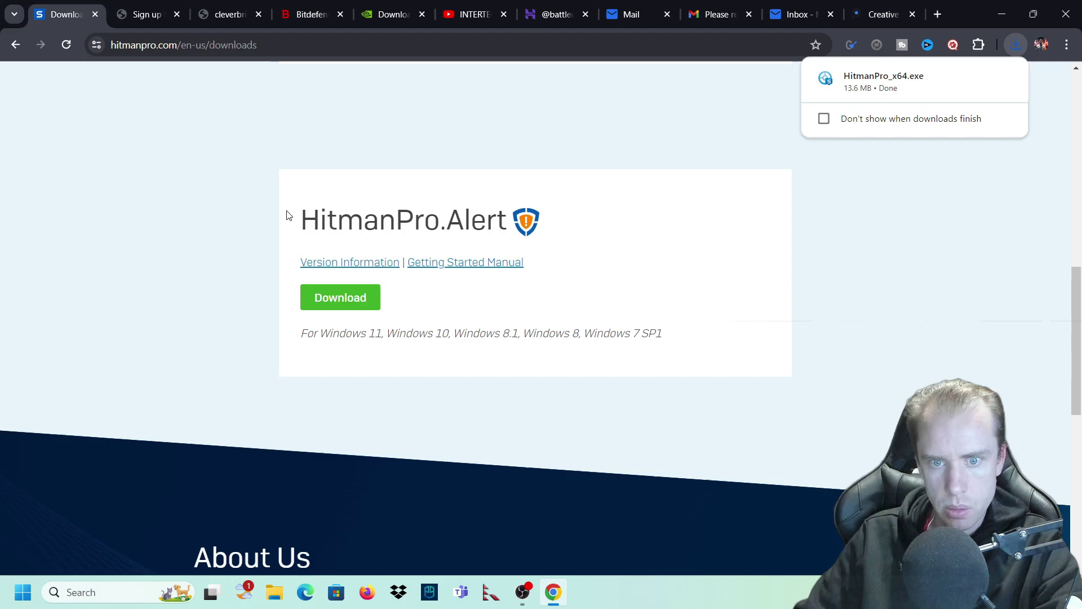
pyautogui.click(357, 258)
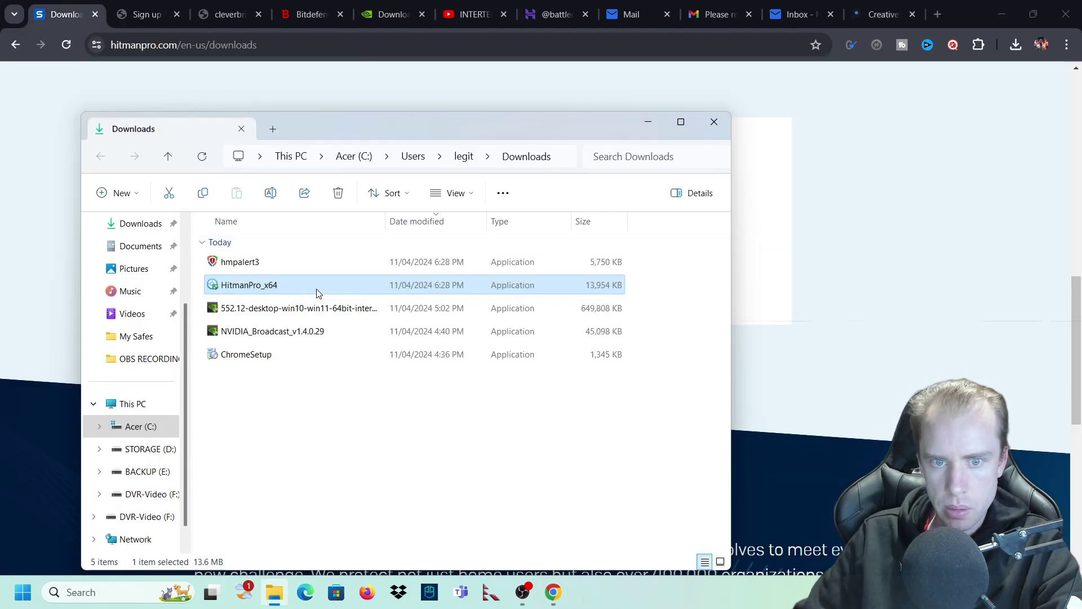
# Launch HitmanPro_x64 and open its options to view the commercial licence expiring 2024-11-21
pyautogui.doubleClick(316, 284)
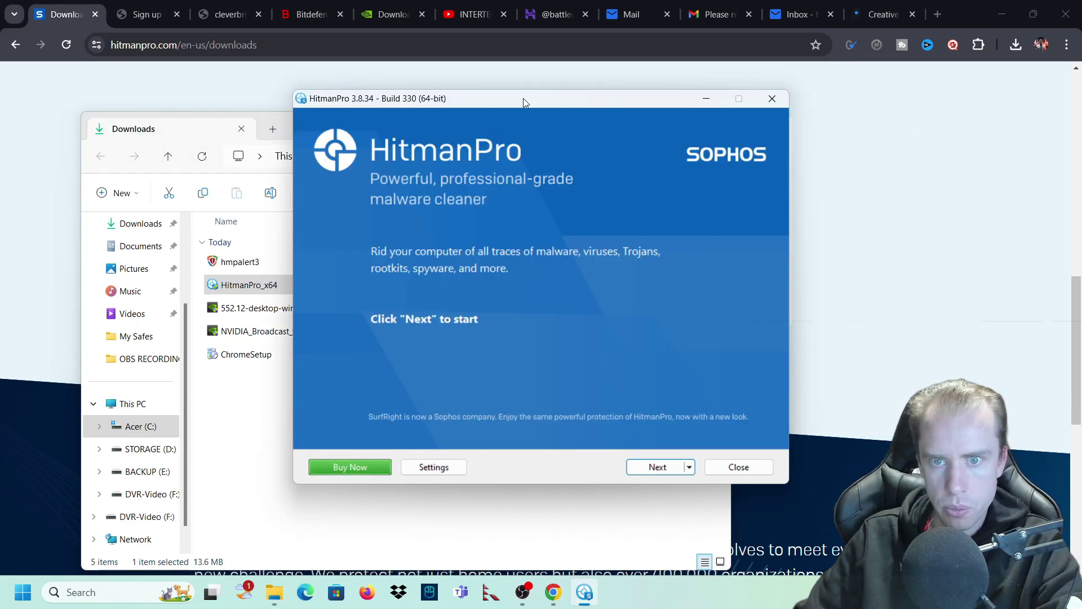
pyautogui.moveTo(523, 98); pyautogui.dragTo(508, 114)
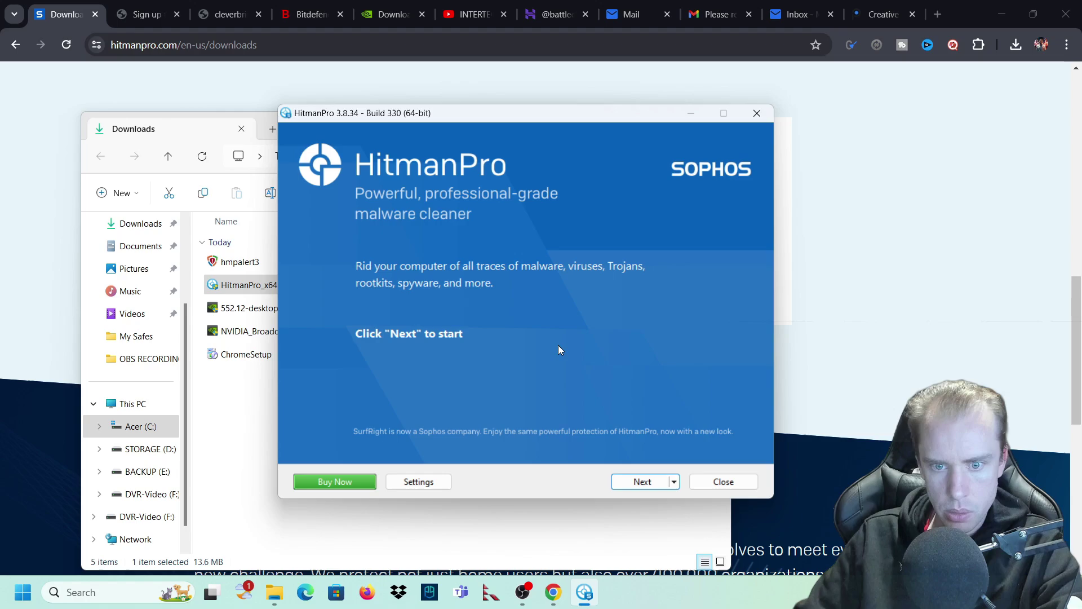
pyautogui.click(419, 482)
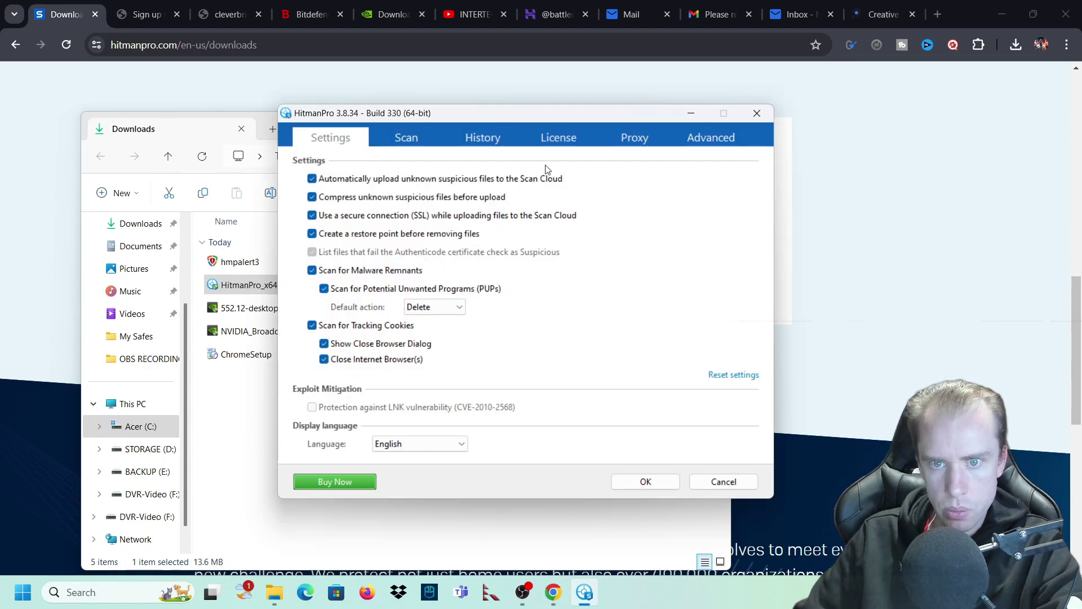
pyautogui.moveTo(562, 138); pyautogui.dragTo(488, 113)
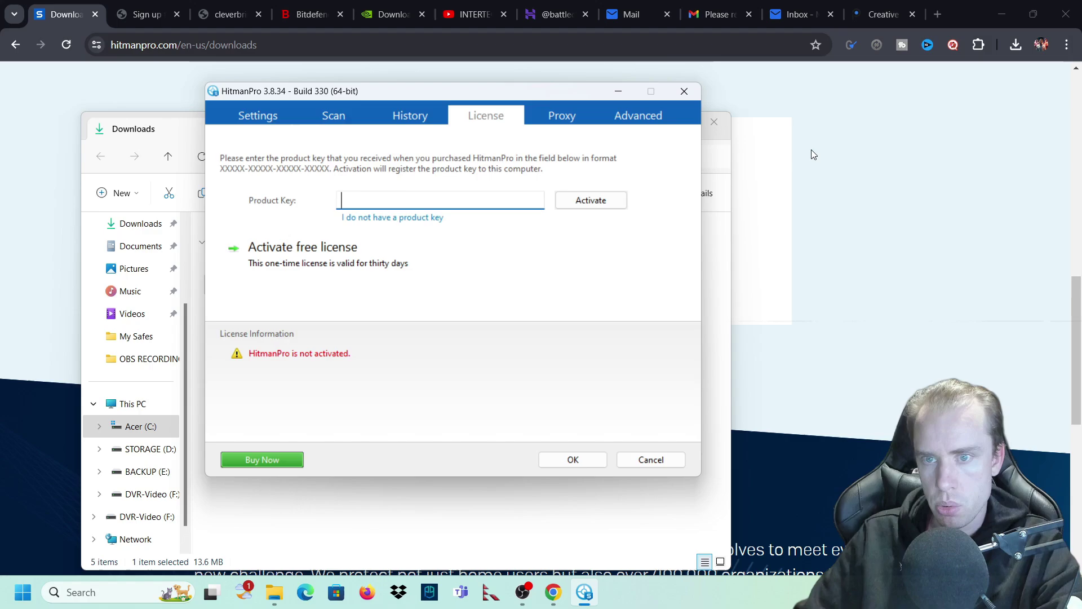
# Bring Chrome to the front and open the HitmanPro site's support options
pyautogui.moveTo(892, 5)
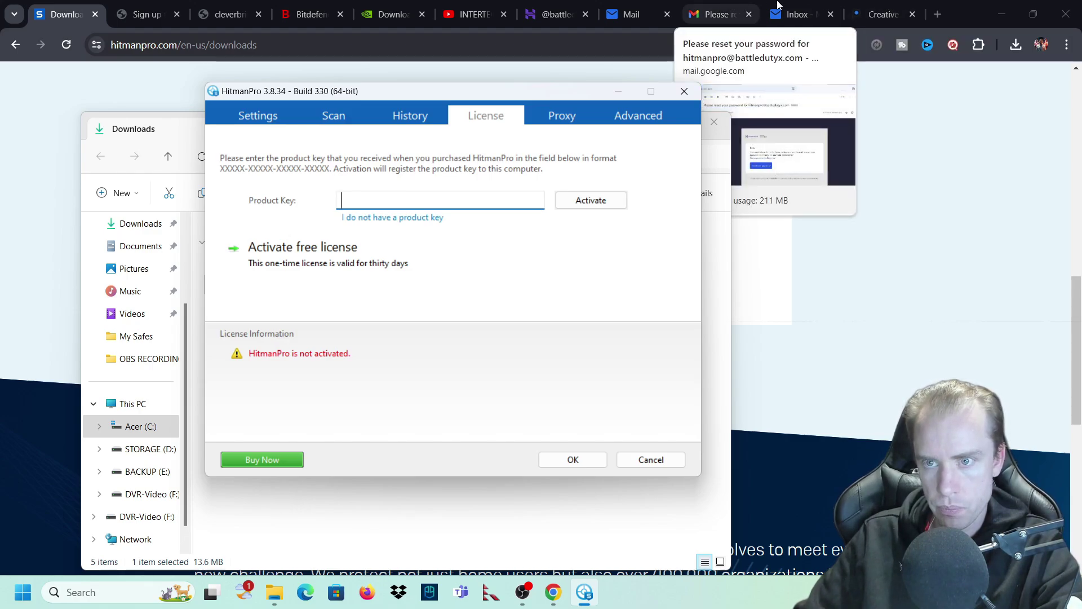
pyautogui.click(958, 165)
pyautogui.scroll(10, 958, 164)
pyautogui.click(778, 136)
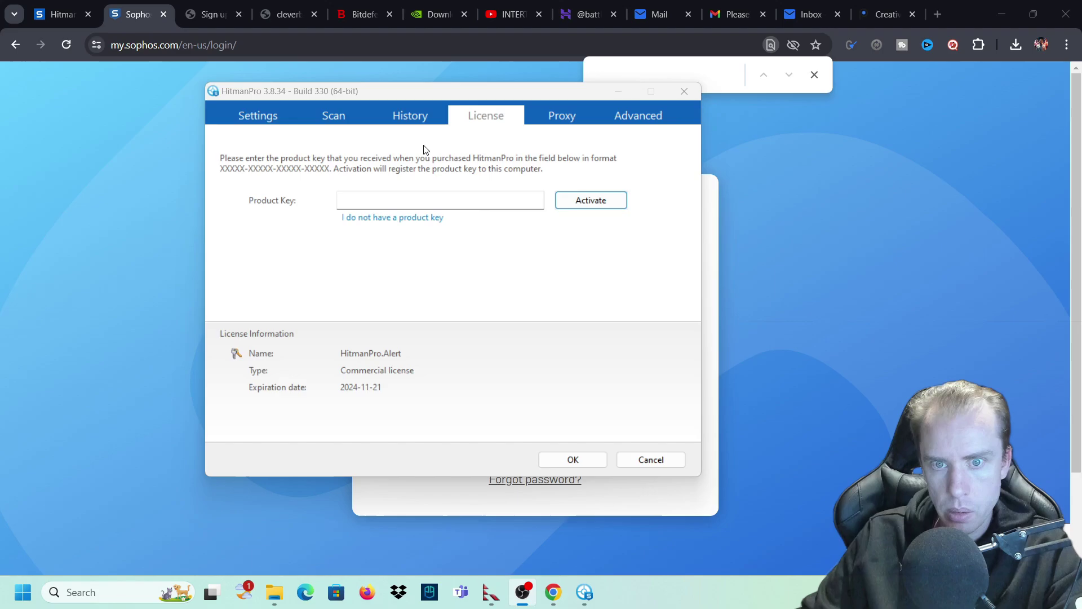
# Enable a scheduled Quick scan (recommended) at startup, then view the empty quarantine history
pyautogui.click(327, 119)
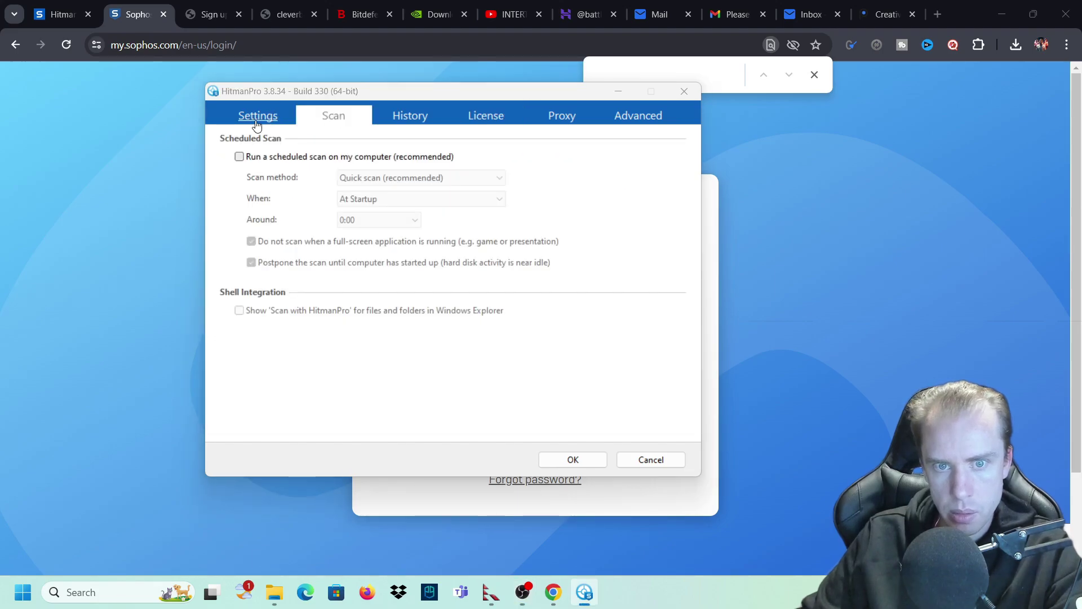
pyautogui.click(258, 123)
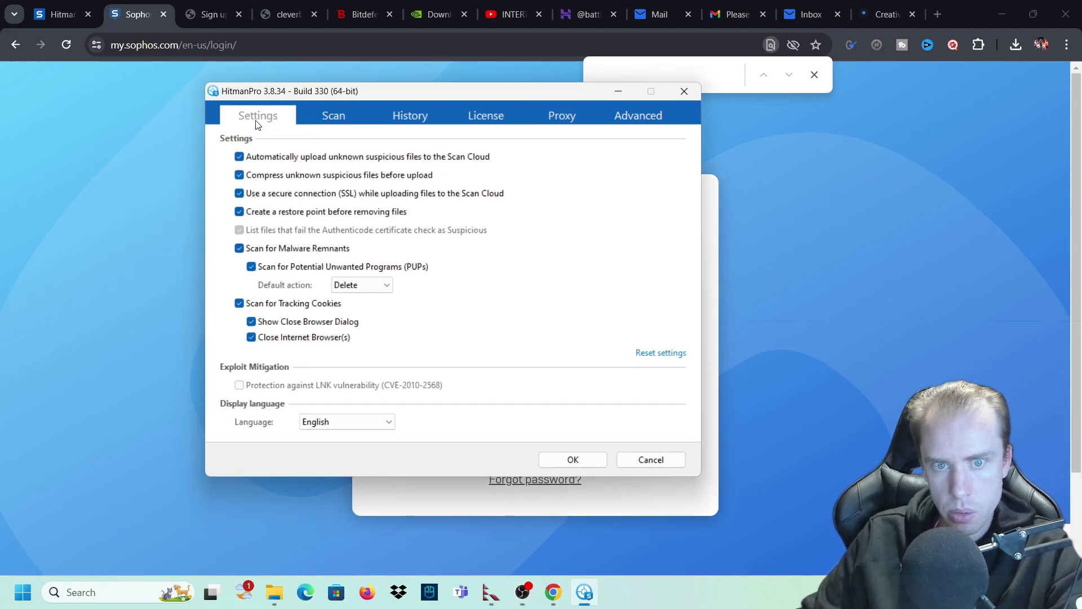
pyautogui.click(336, 116)
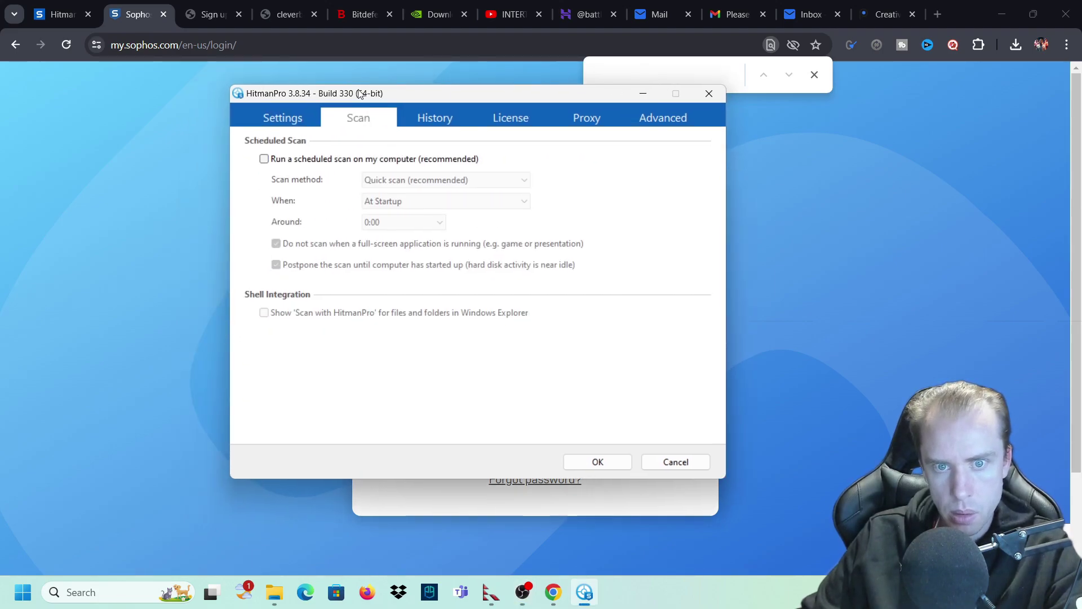
pyautogui.click(269, 159)
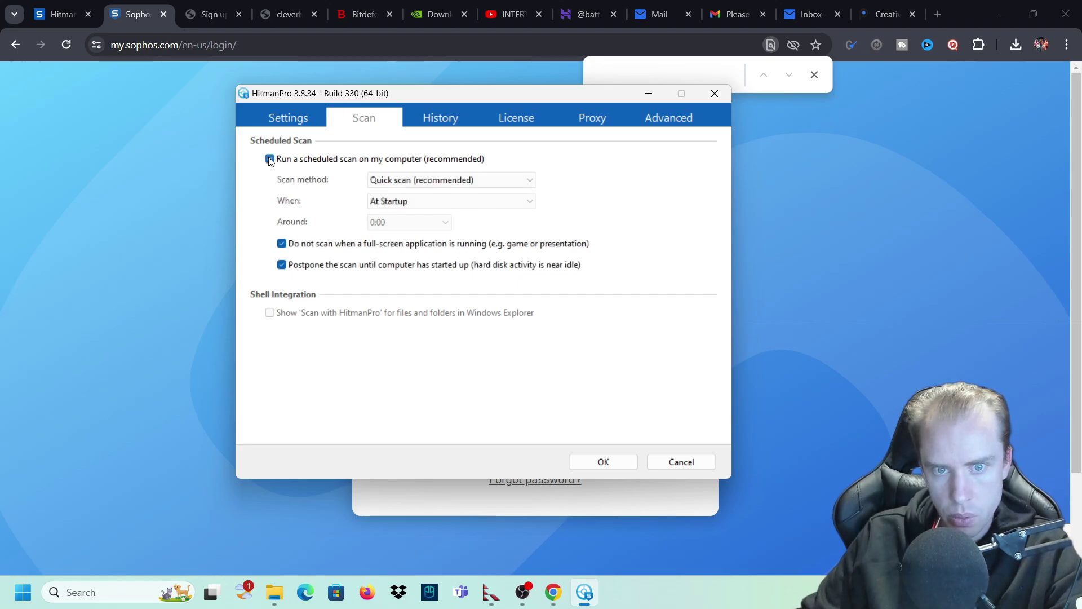
pyautogui.click(492, 180)
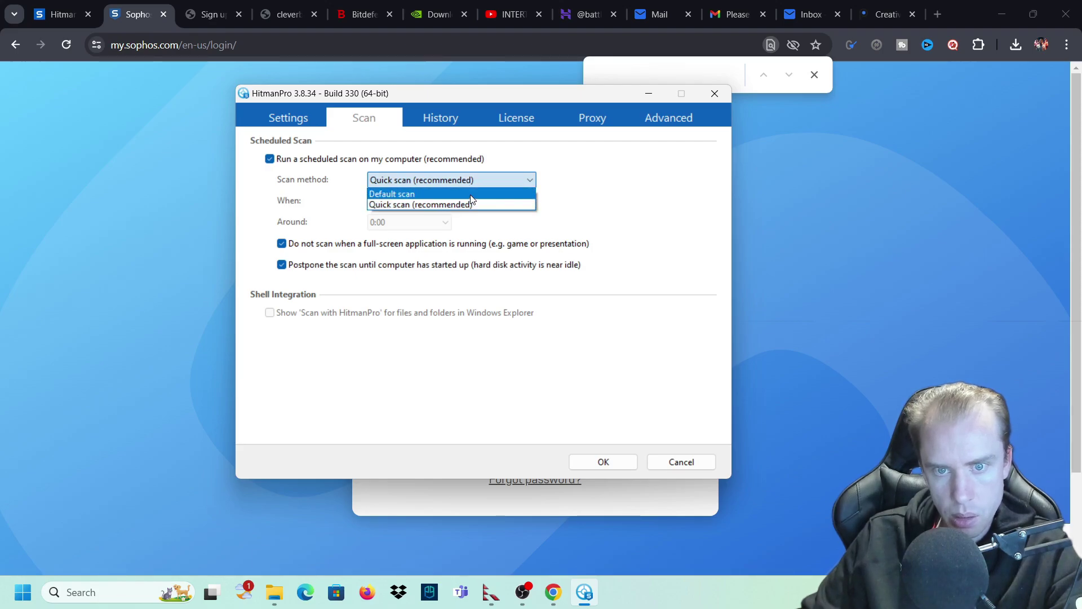
pyautogui.click(471, 194)
pyautogui.click(470, 201)
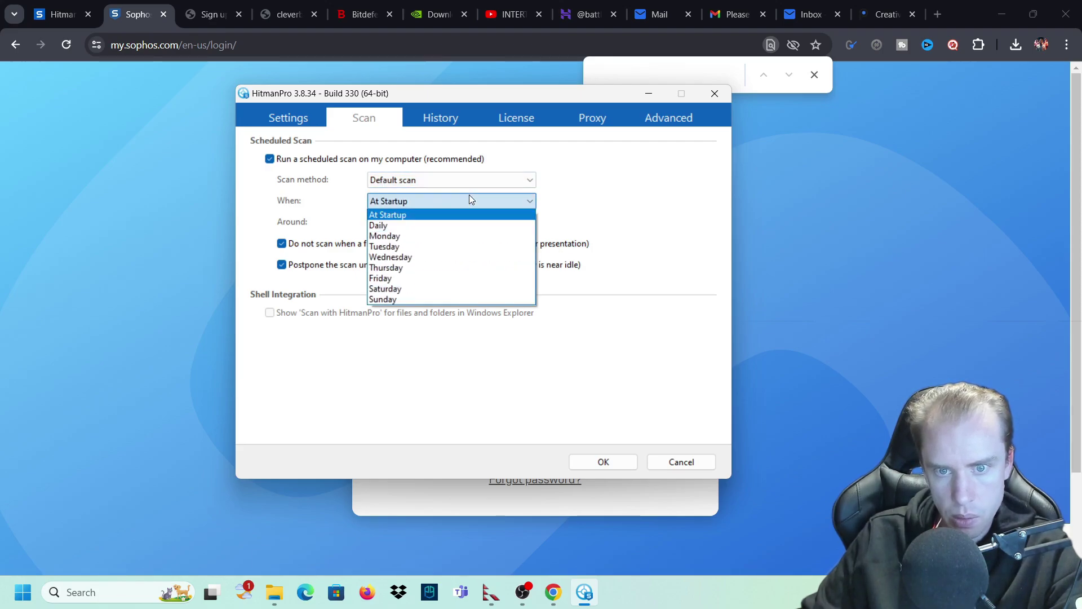
pyautogui.click(470, 197)
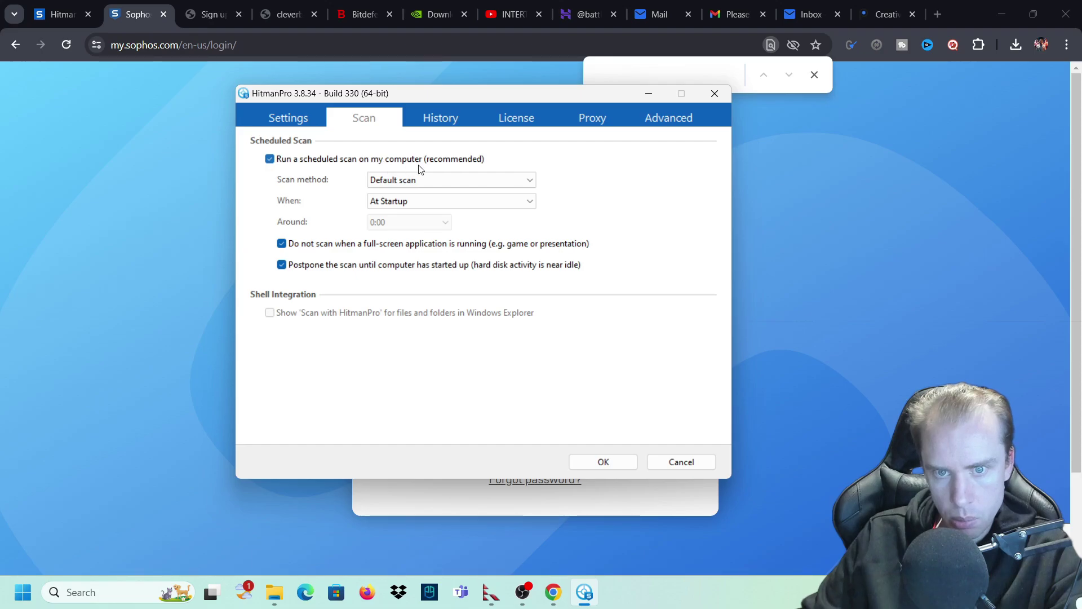
pyautogui.click(500, 179)
pyautogui.click(455, 206)
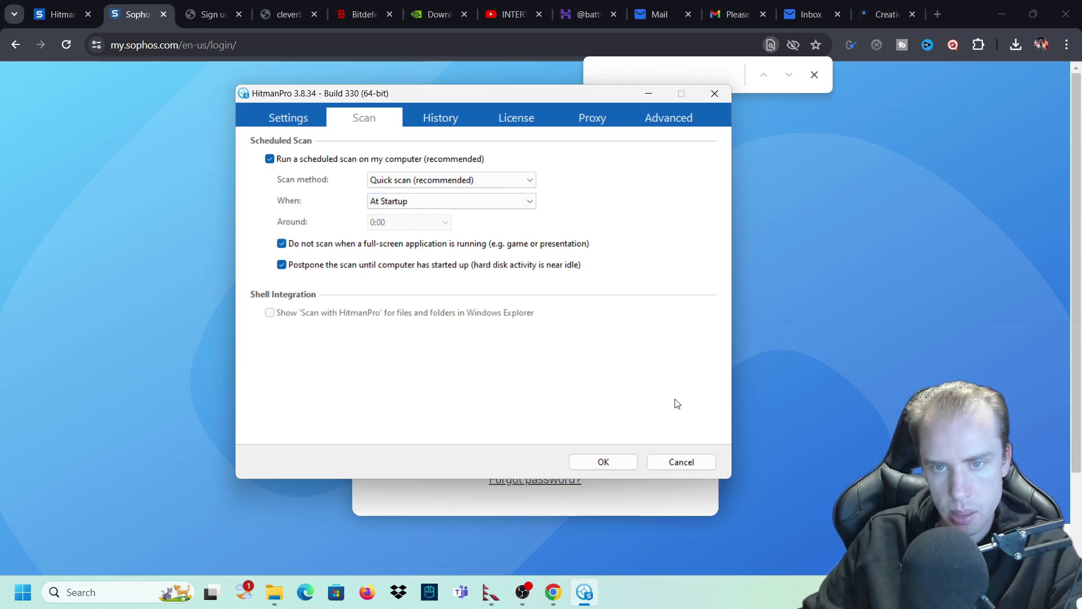
pyautogui.click(447, 119)
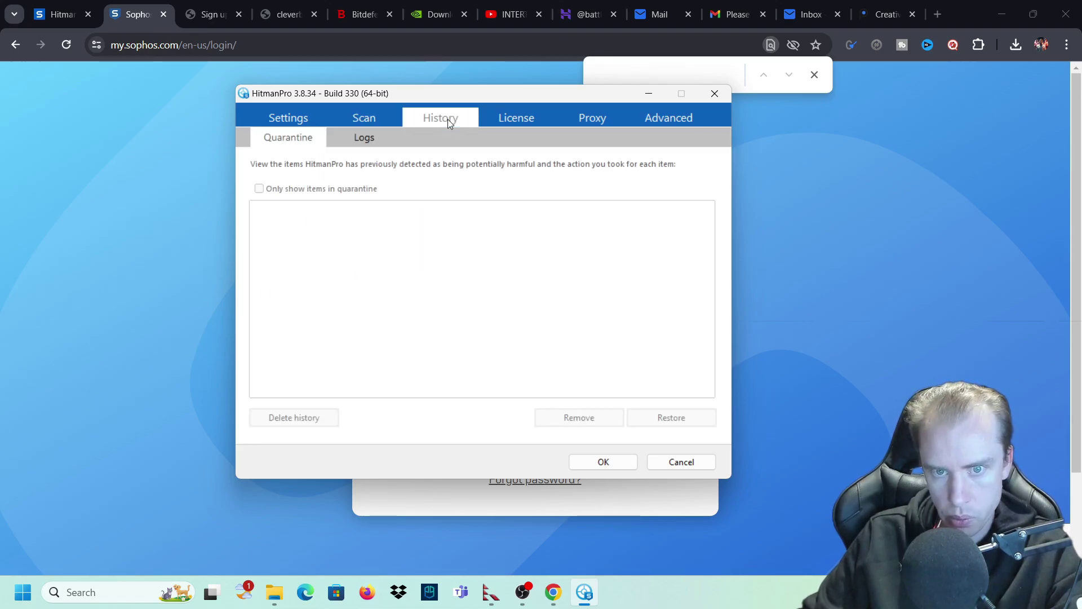
# Review the tooltips for cloud uploads, restore points, malware remnants and tracking cookies on the Settings page
pyautogui.click(288, 119)
pyautogui.moveTo(365, 274)
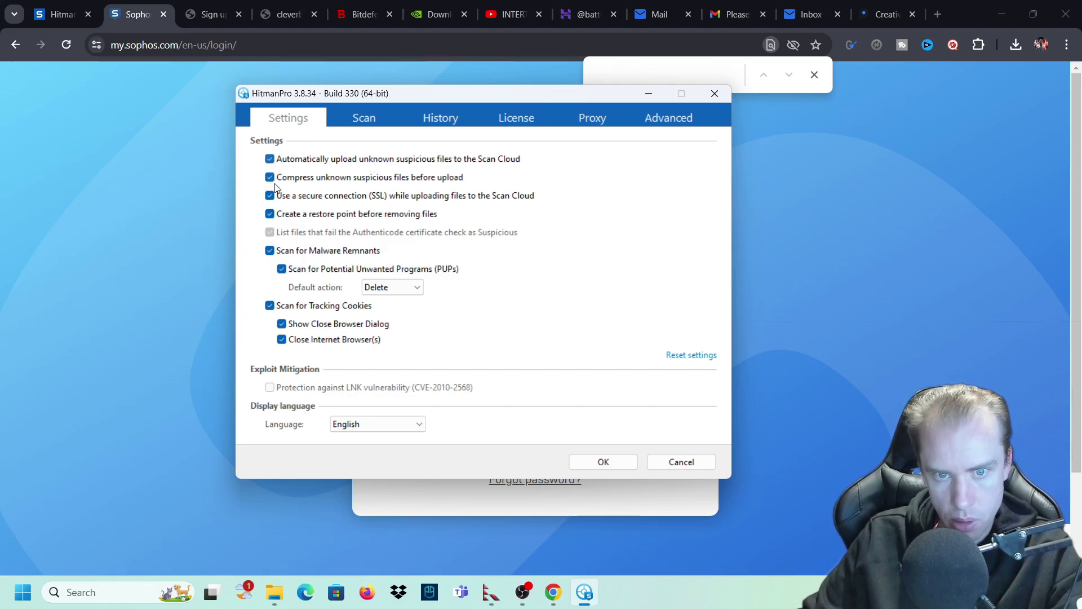
pyautogui.moveTo(280, 186)
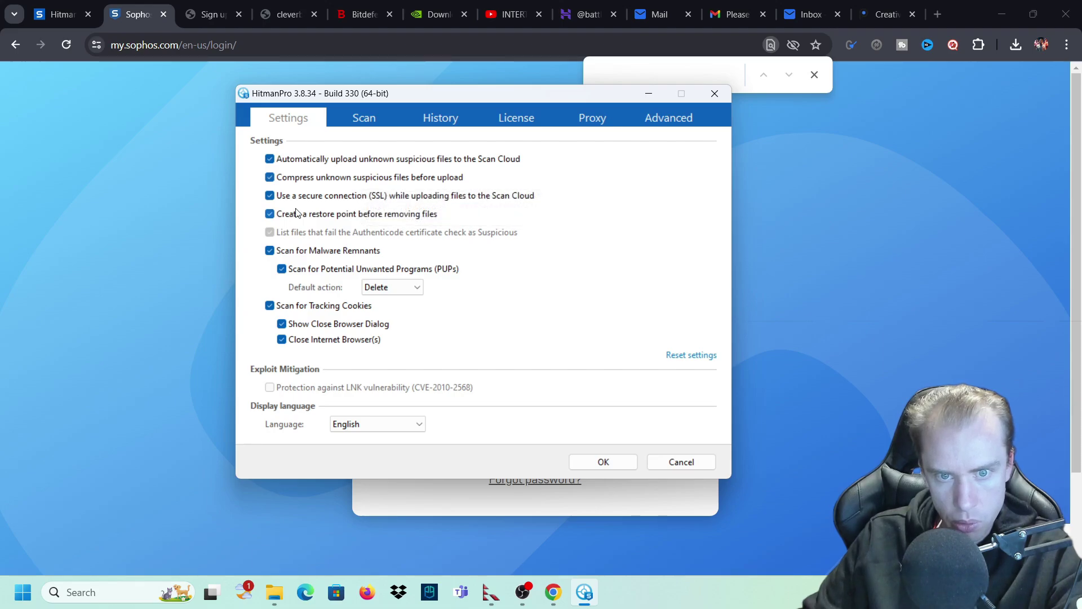
pyautogui.moveTo(383, 202)
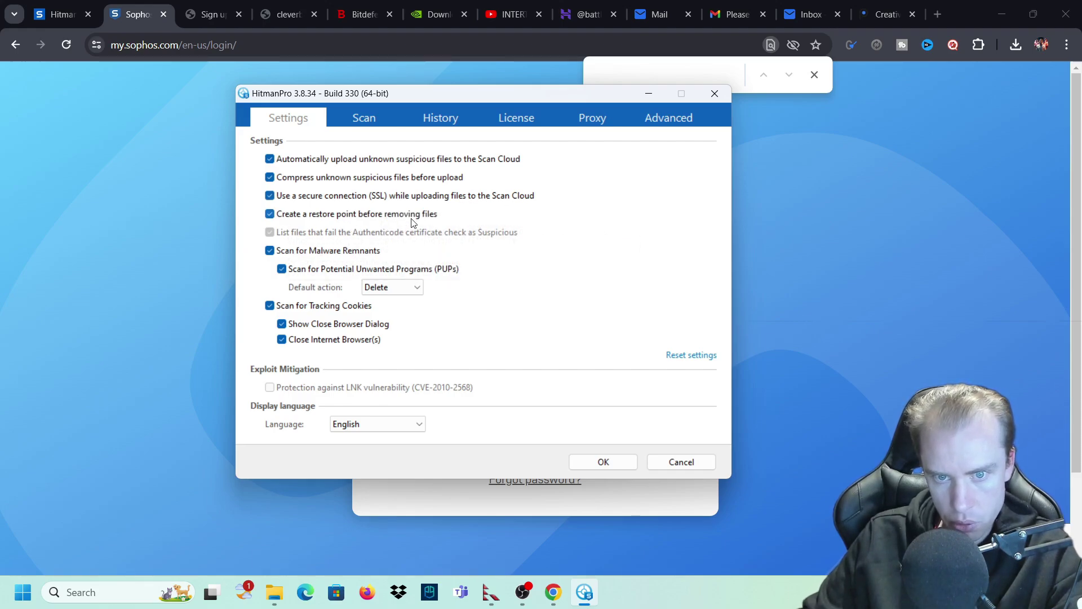
pyautogui.moveTo(423, 222)
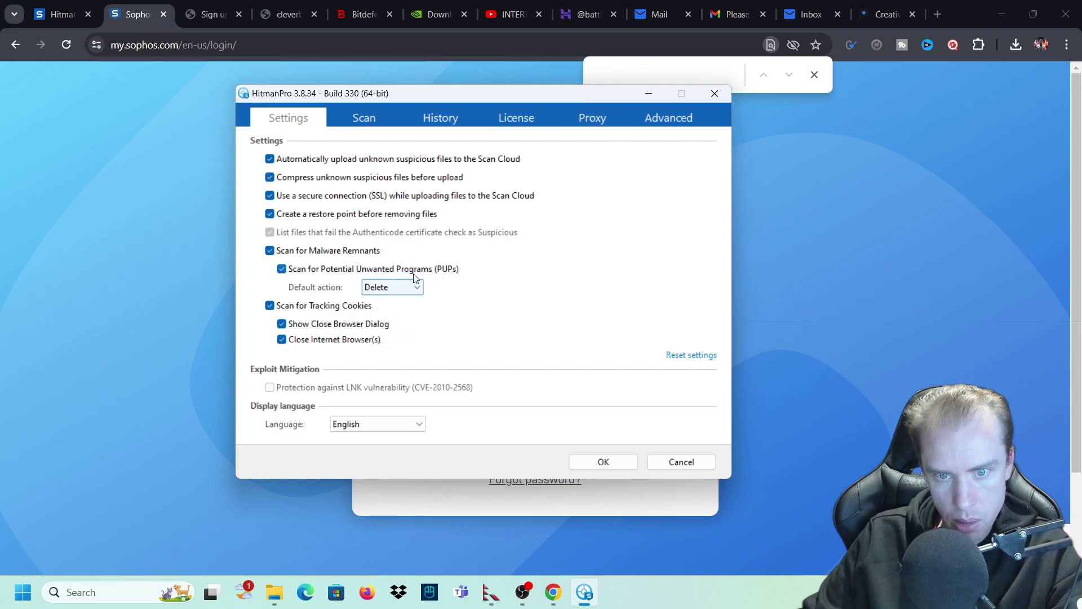
pyautogui.moveTo(466, 276)
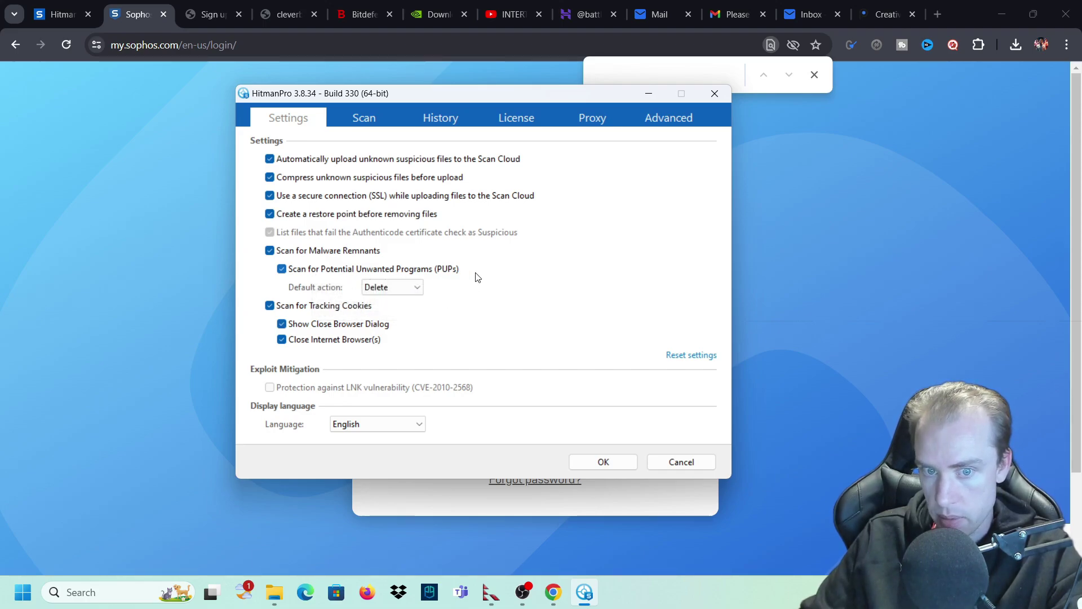
# Keep Delete as the default action for Potential Unwanted Programs
pyautogui.click(417, 291)
pyautogui.click(418, 291)
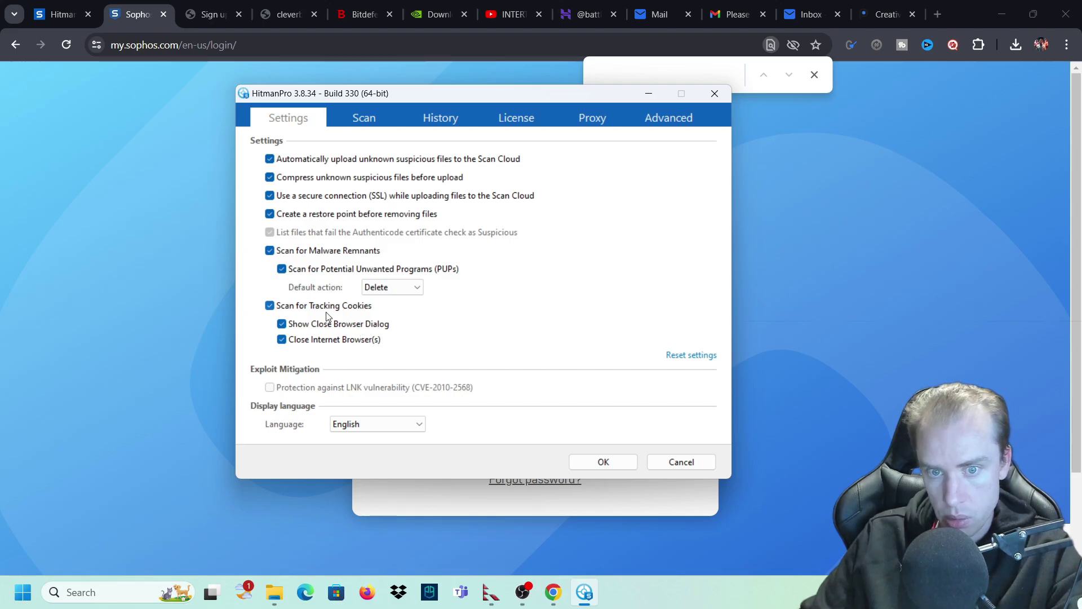
pyautogui.moveTo(327, 316)
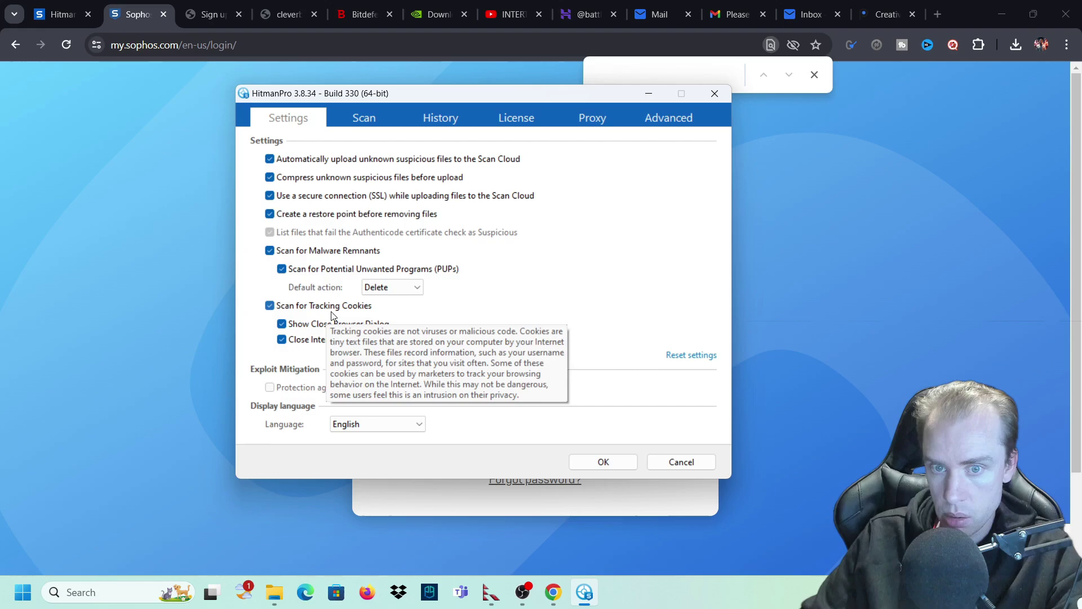
pyautogui.click(403, 288)
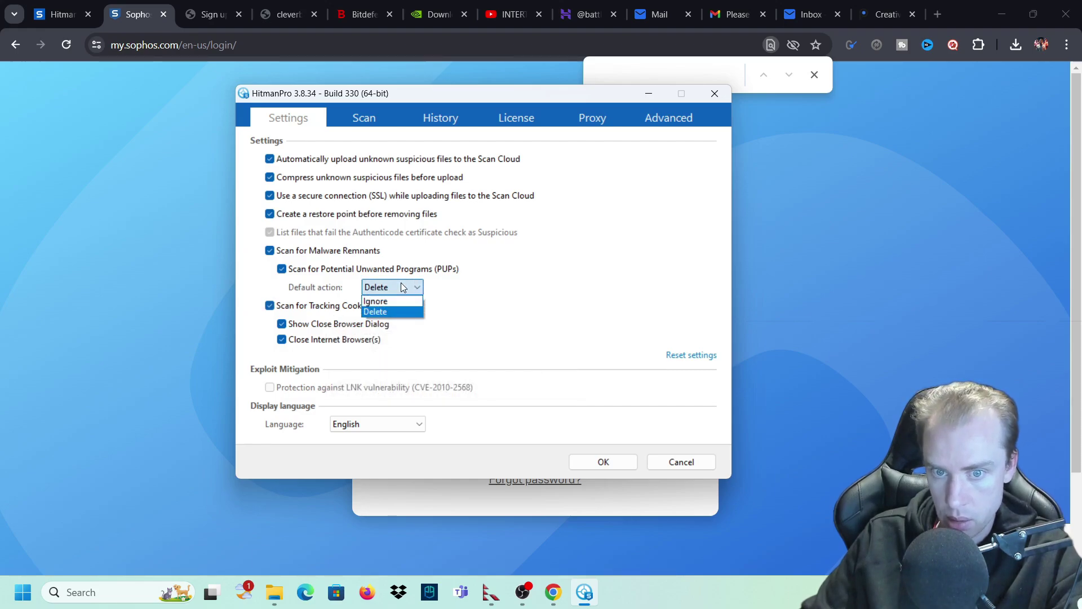
pyautogui.click(405, 310)
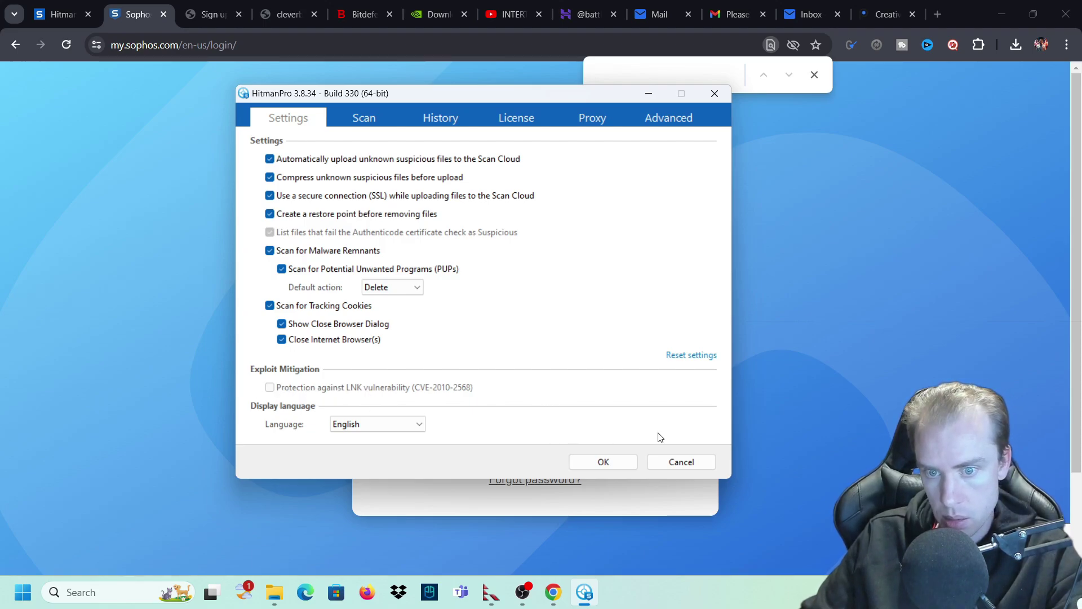
# Save the options, accept the terms and start the scan, closing running browsers for cookie checks
pyautogui.click(622, 466)
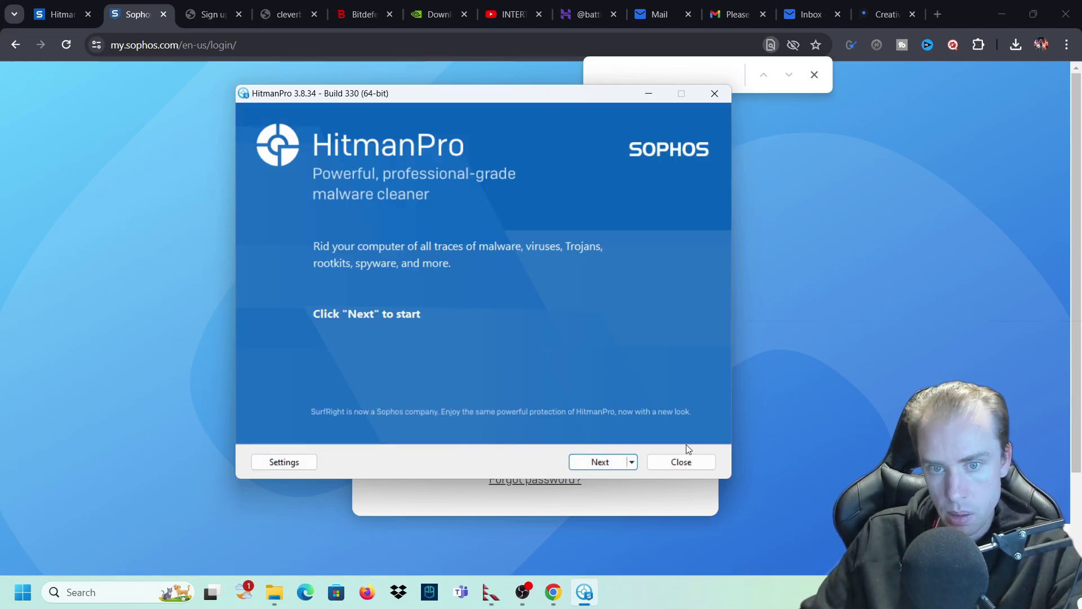
pyautogui.click(613, 460)
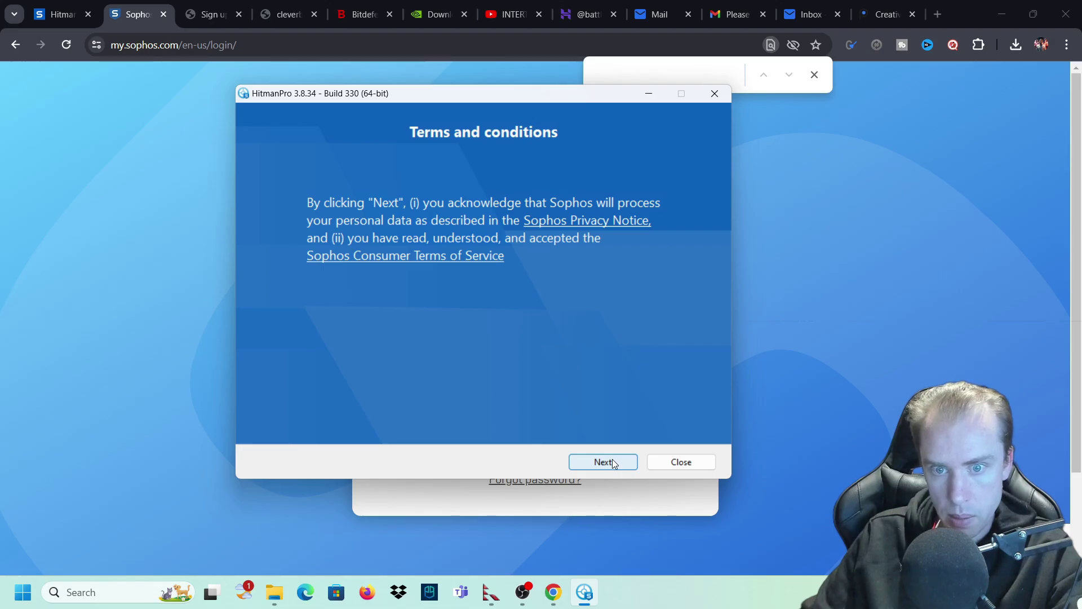
pyautogui.click(612, 459)
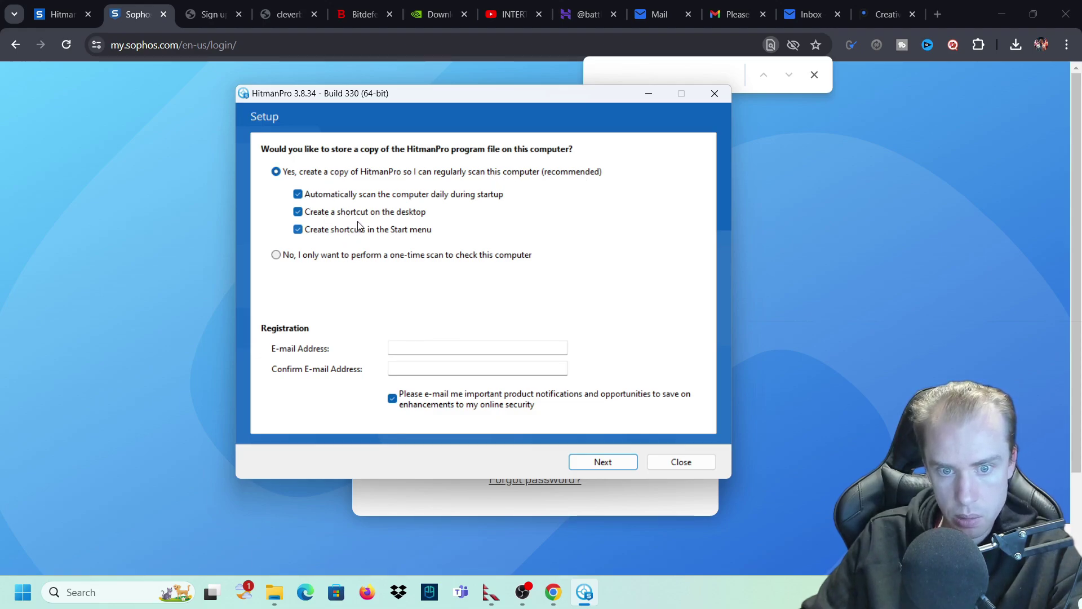
pyautogui.click(601, 462)
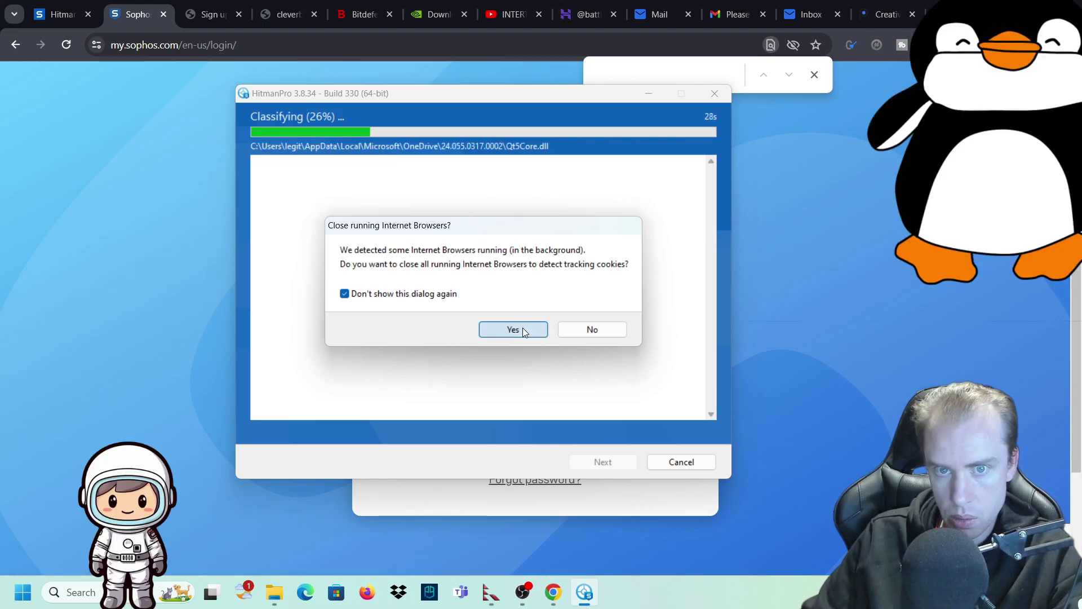
pyautogui.click(522, 328)
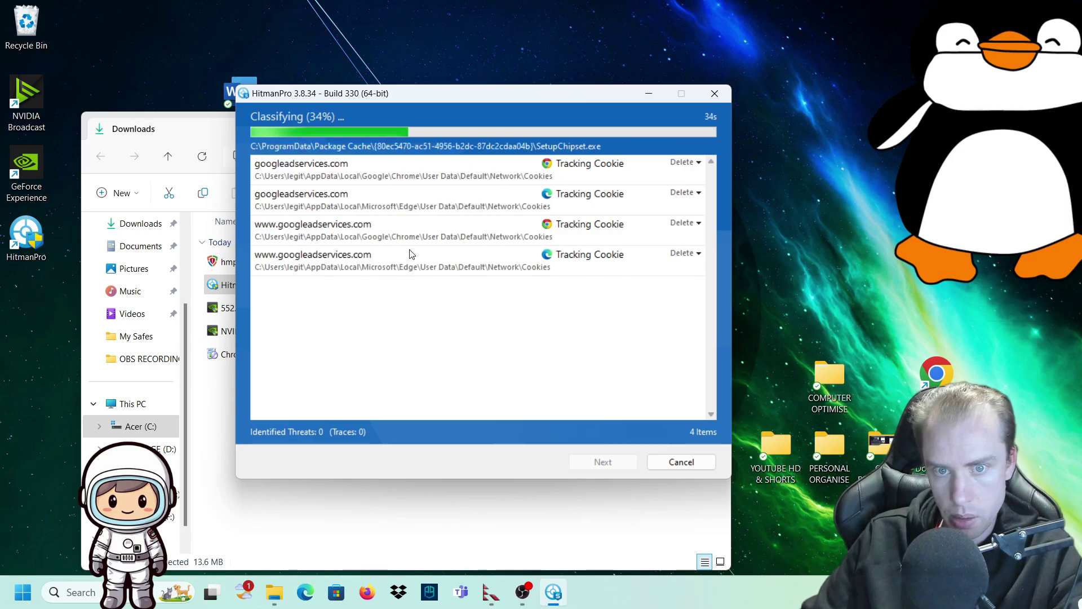
pyautogui.click(359, 513)
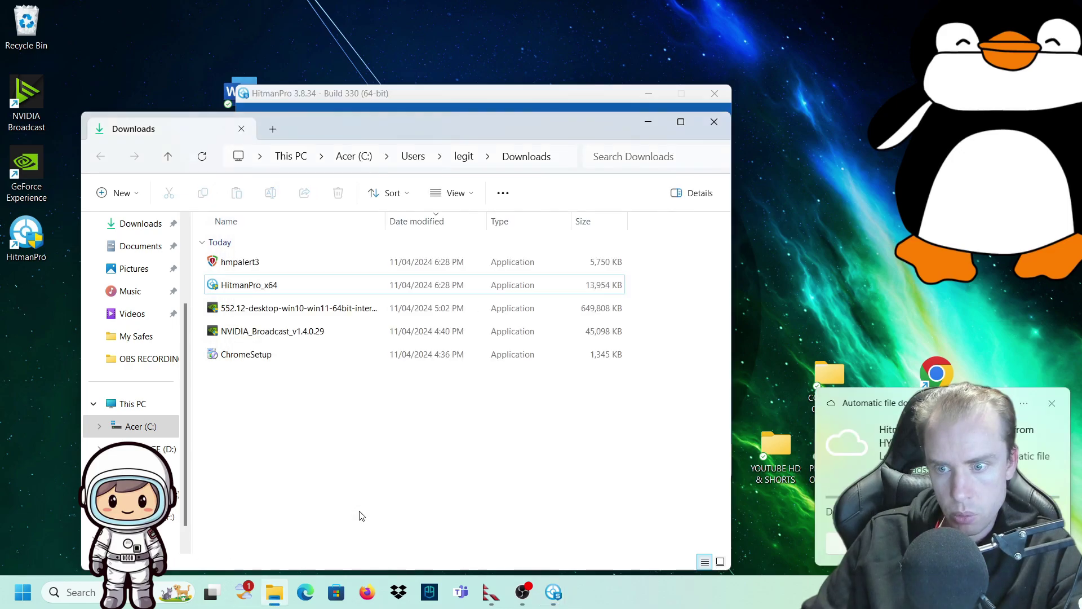
# Install hmpalert3 with the terms accepted and Protection Level kept at Maximum protection
pyautogui.doubleClick(286, 260)
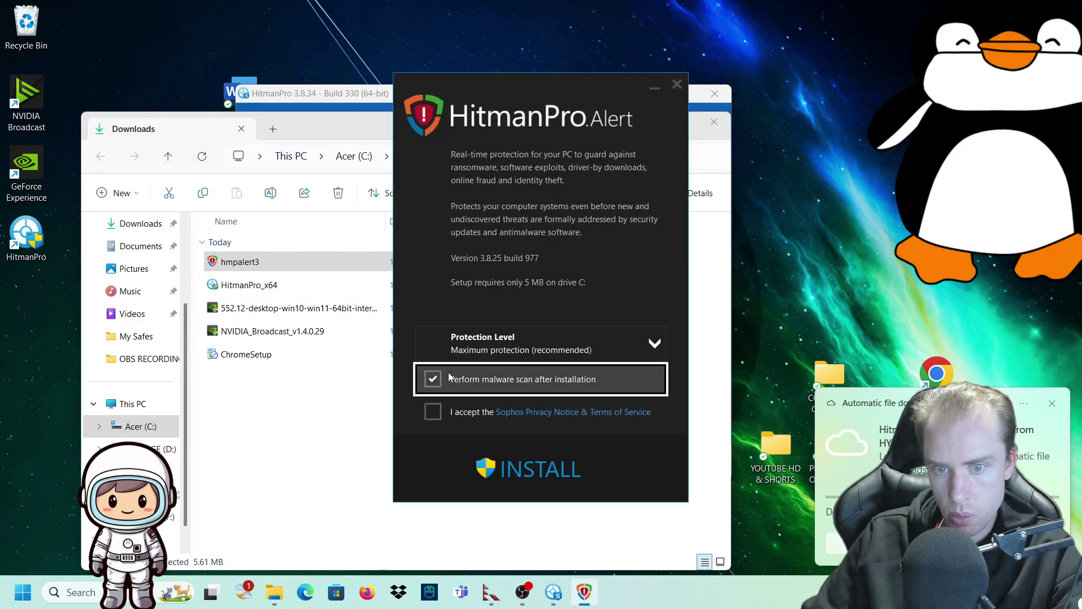
pyautogui.click(437, 412)
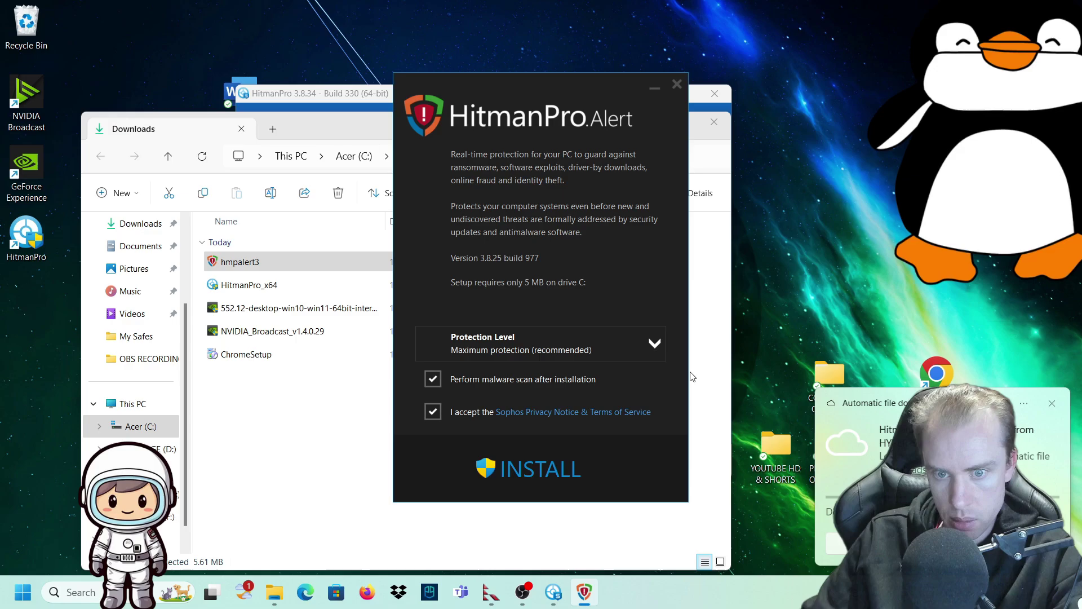
pyautogui.click(644, 350)
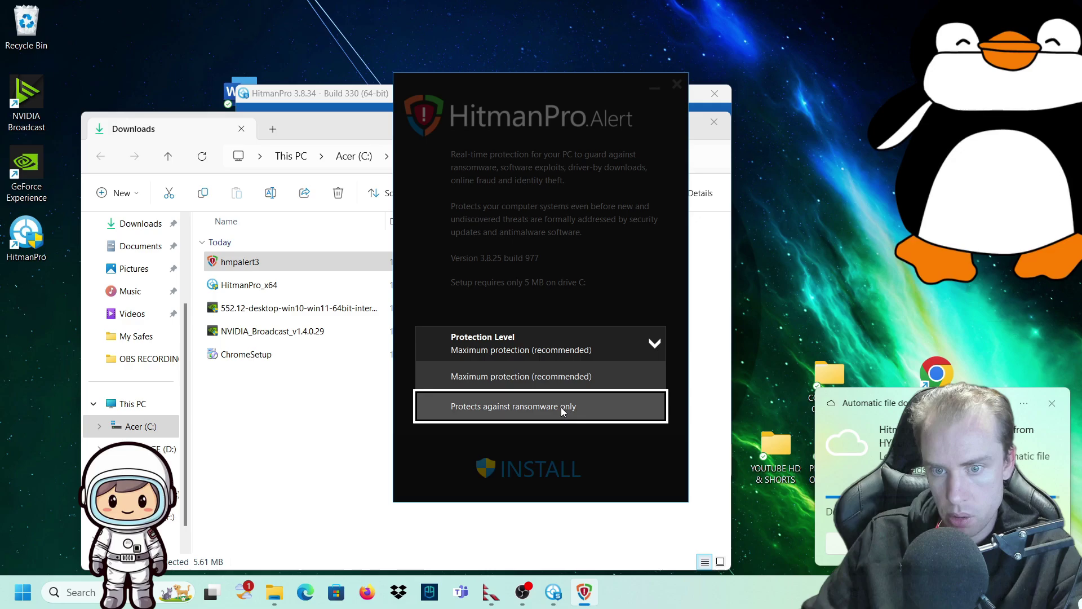
pyautogui.click(644, 347)
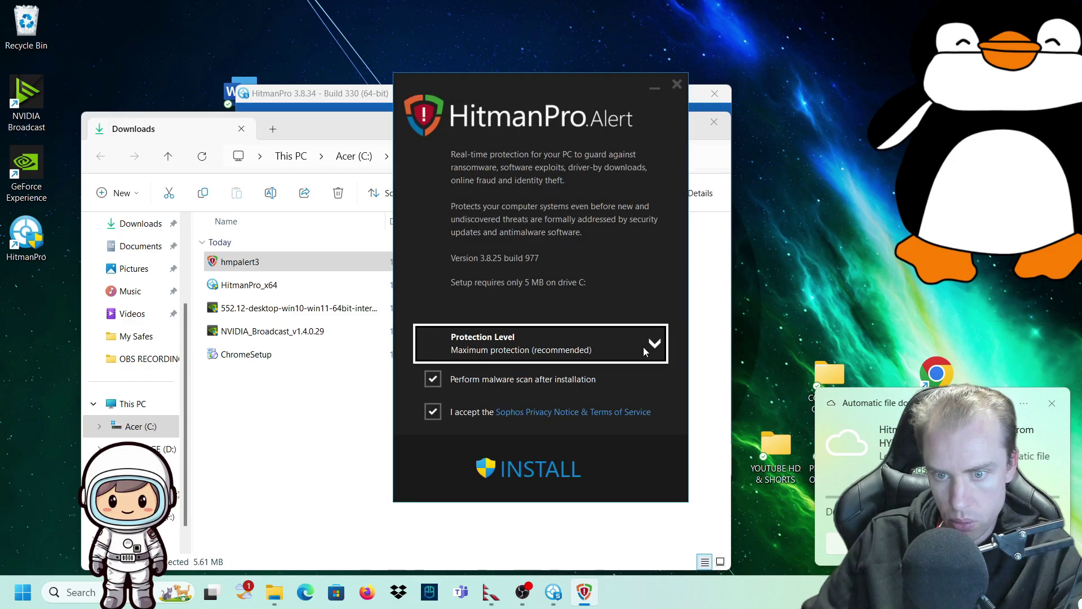
pyautogui.click(643, 346)
pyautogui.click(644, 346)
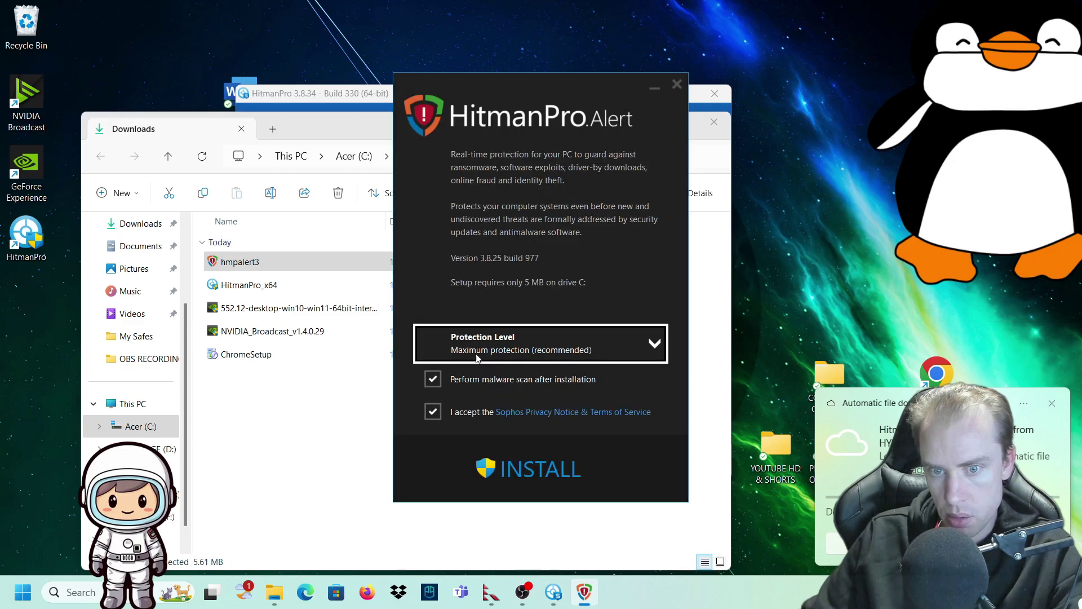
pyautogui.click(531, 471)
# Arrange the HitmanPro scan window and the HitmanPro.Alert window so both are fully visible
pyautogui.moveTo(349, 93); pyautogui.dragTo(204, 96)
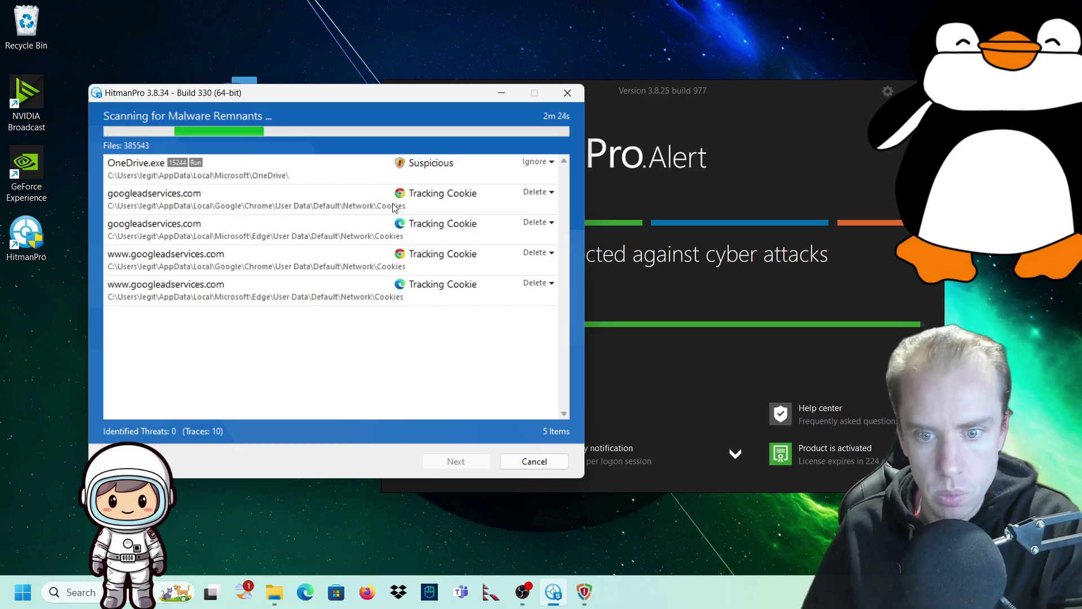
pyautogui.moveTo(416, 97); pyautogui.dragTo(361, 86)
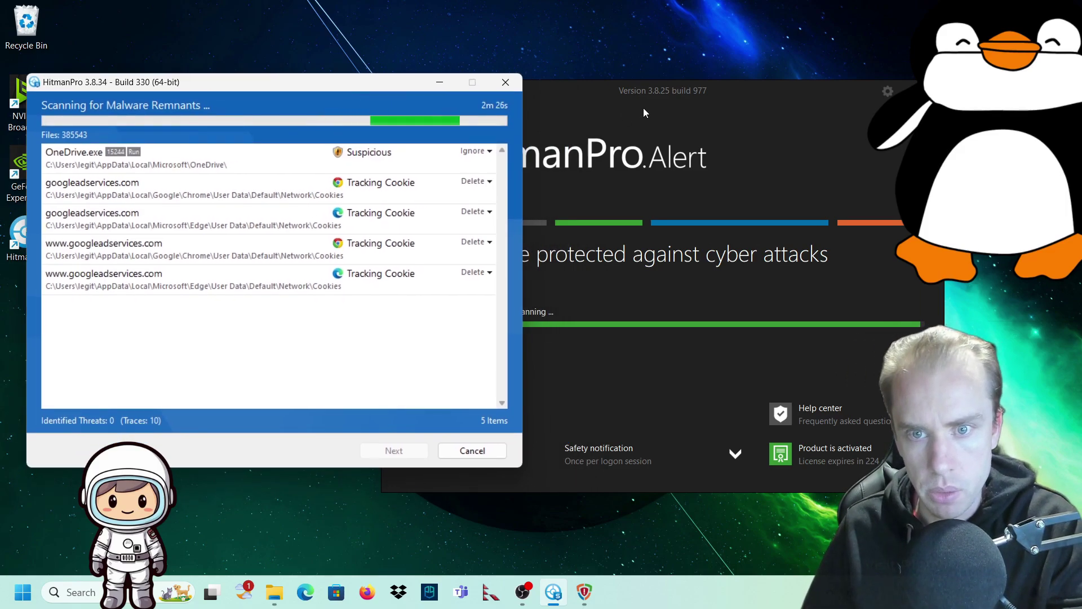
pyautogui.moveTo(645, 93); pyautogui.dragTo(701, 80)
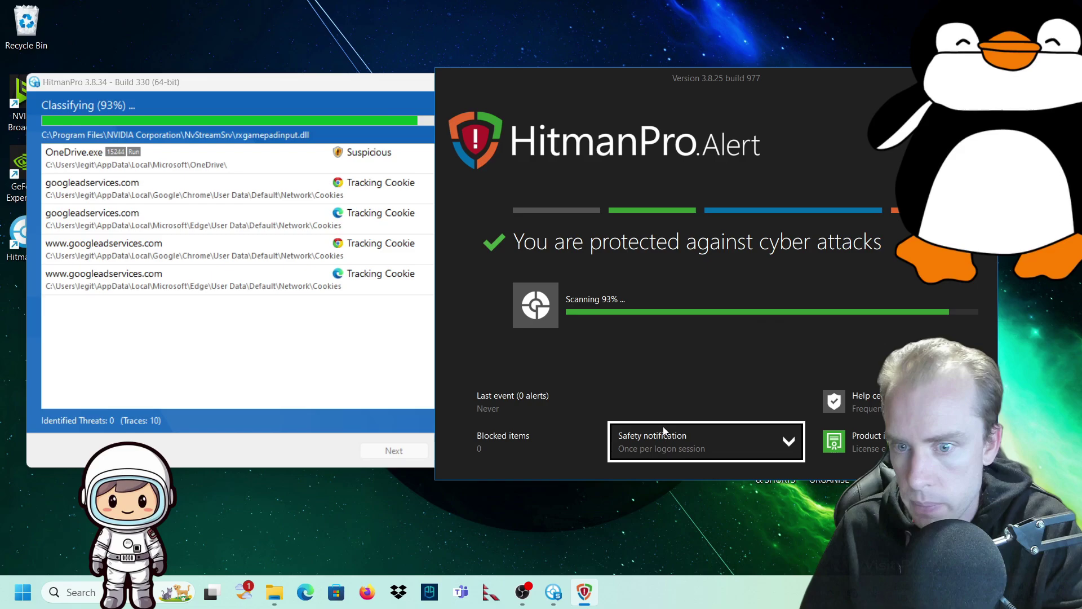
pyautogui.moveTo(663, 426); pyautogui.dragTo(560, 402)
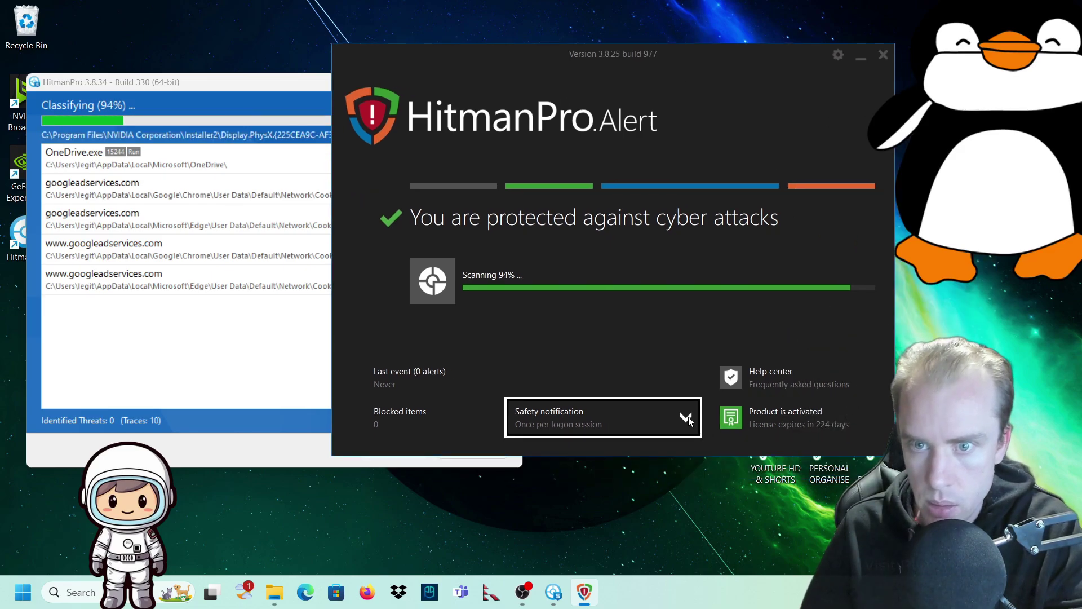
# Switch to the Advanced interface and view the Credential Theft Protection options
pyautogui.click(842, 62)
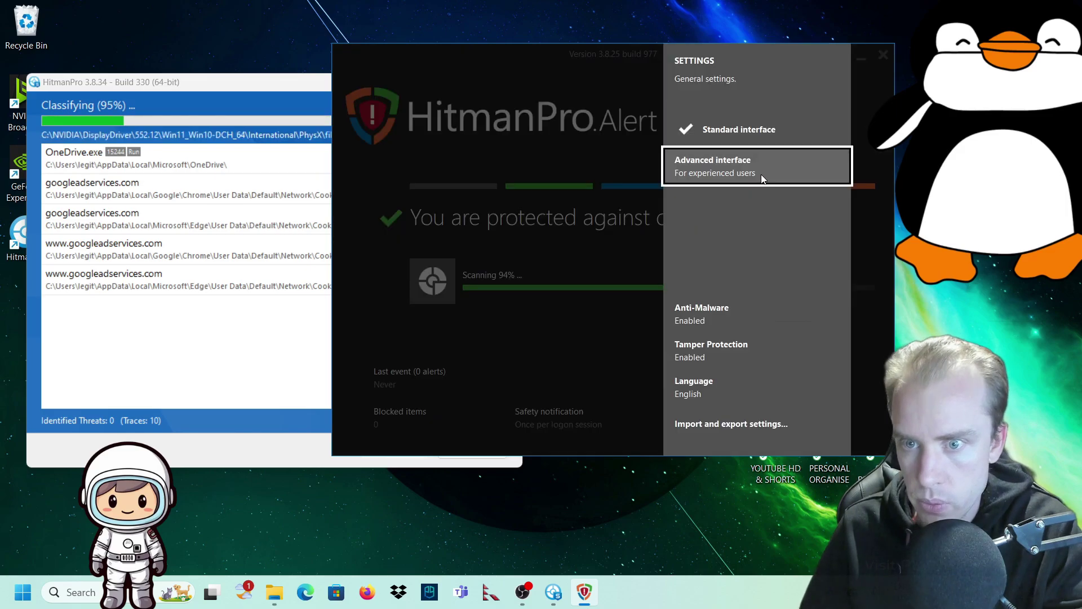
pyautogui.click(761, 172)
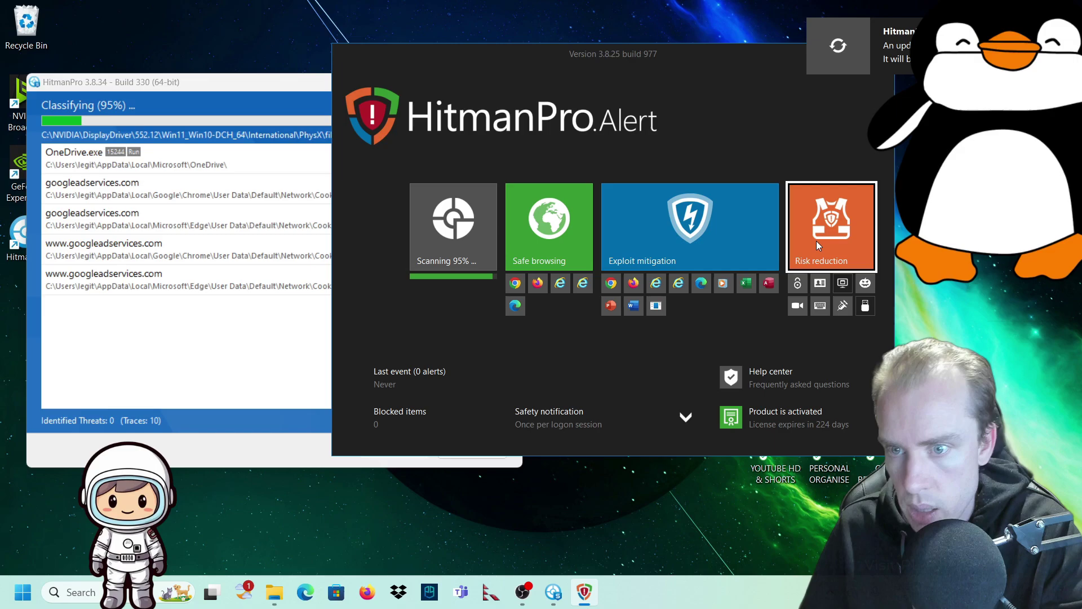
pyautogui.click(799, 285)
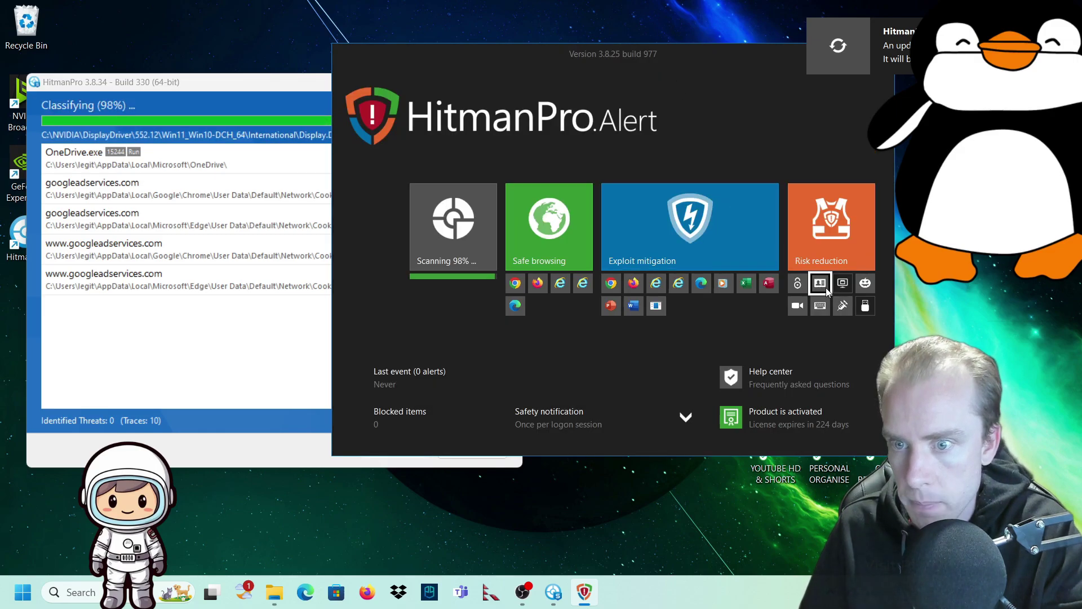
pyautogui.click(823, 286)
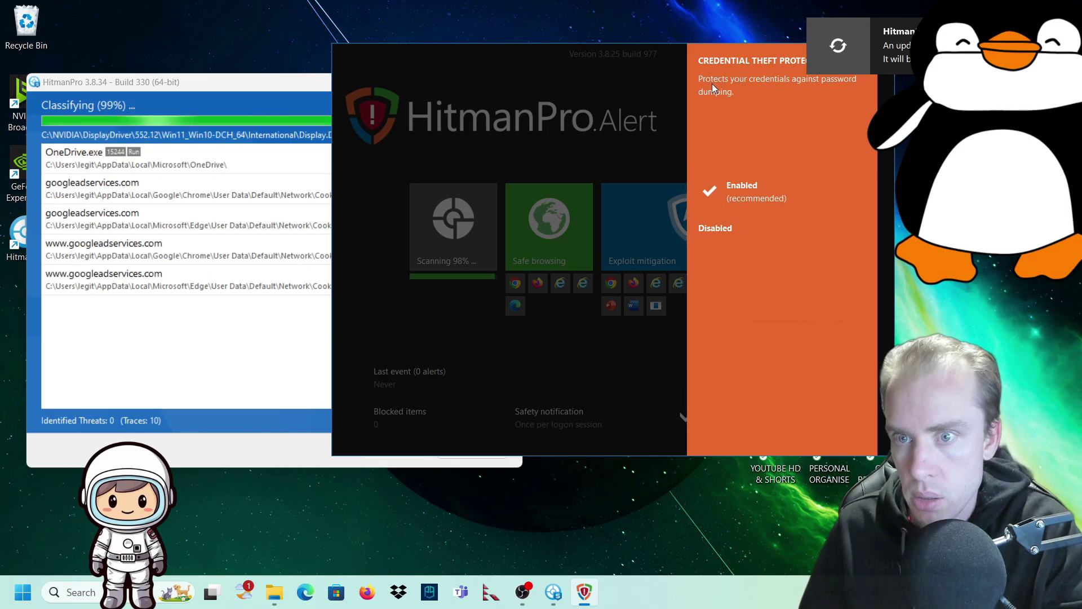
pyautogui.click(638, 102)
# View the Lockdown RDP Sessions, Keystroke Encryption, Vaccination and BADUSB panels without changing them
pyautogui.click(843, 284)
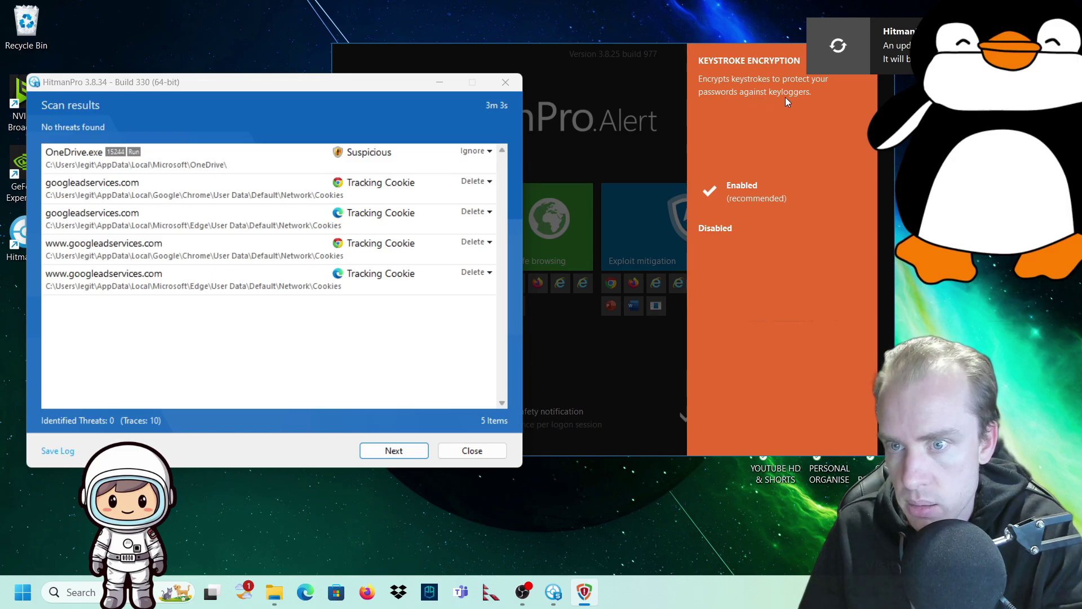
pyautogui.click(661, 106)
pyautogui.click(759, 287)
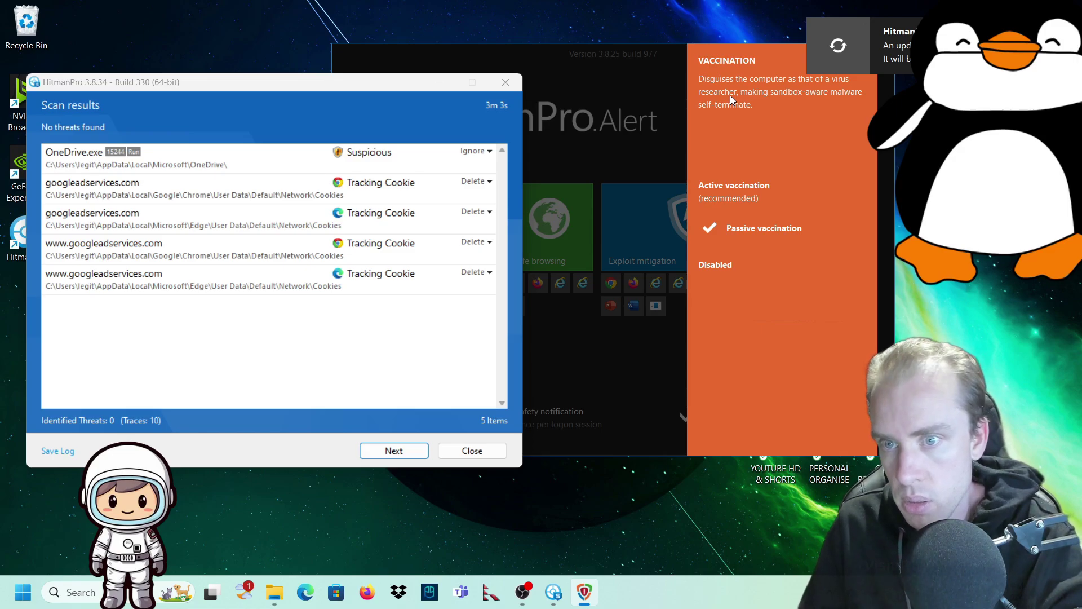
pyautogui.click(661, 80)
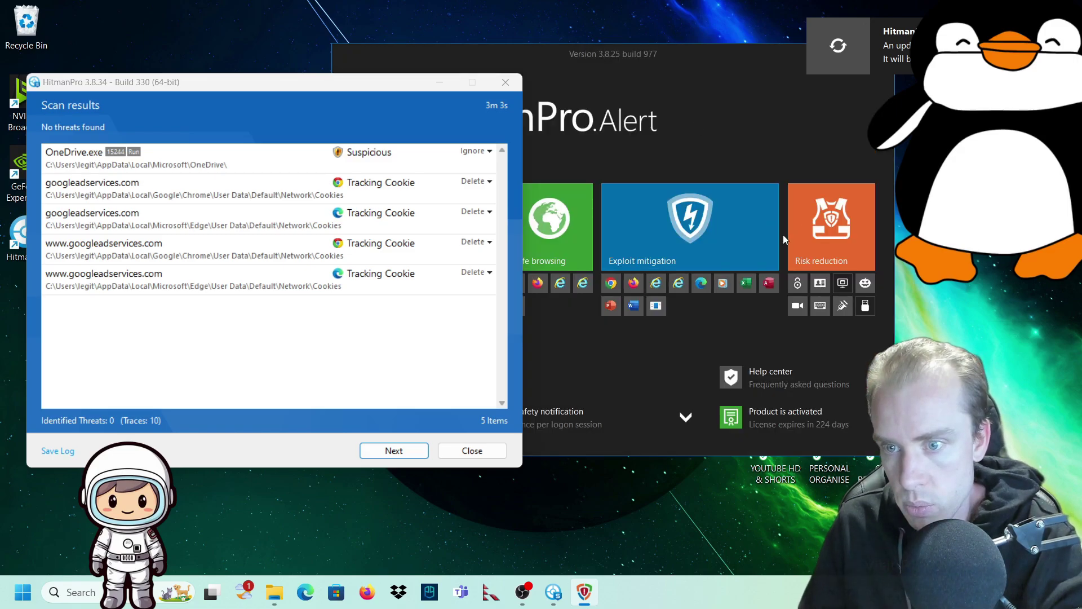
pyautogui.click(866, 307)
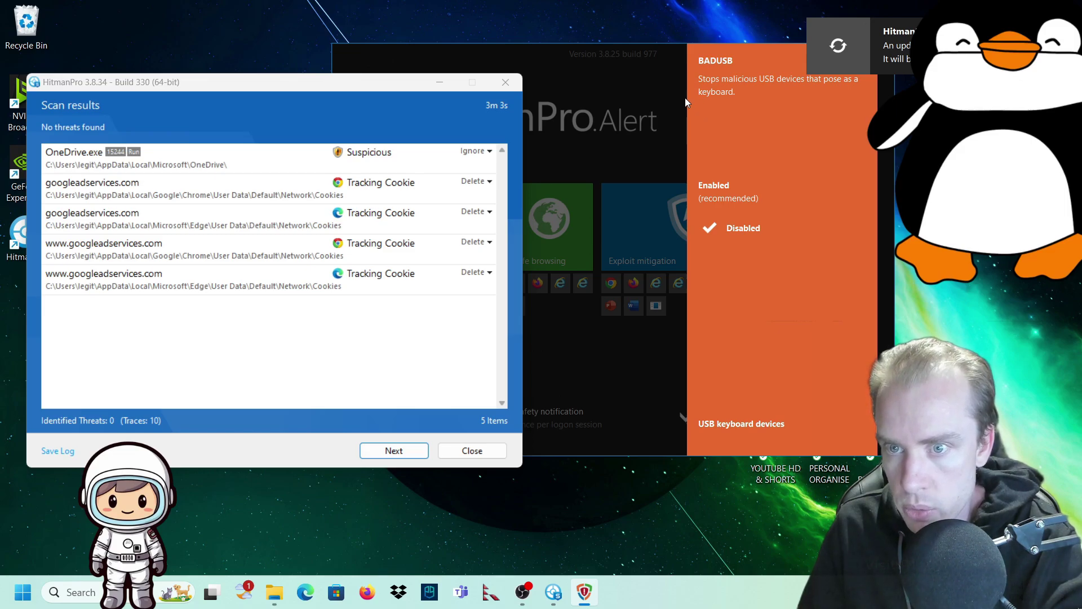
pyautogui.click(685, 97)
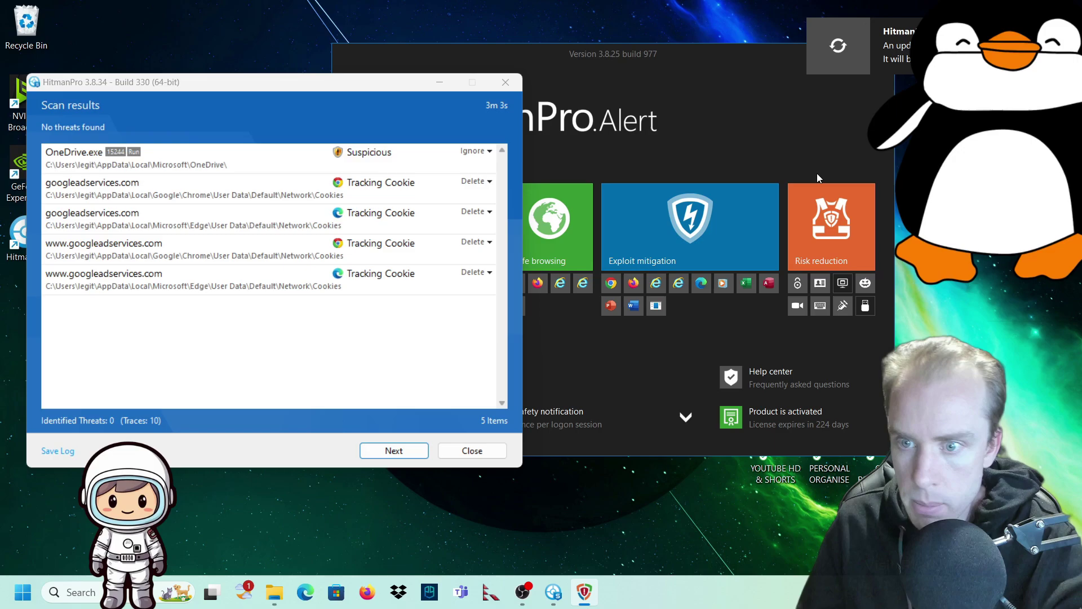
pyautogui.moveTo(392, 89); pyautogui.dragTo(375, 42)
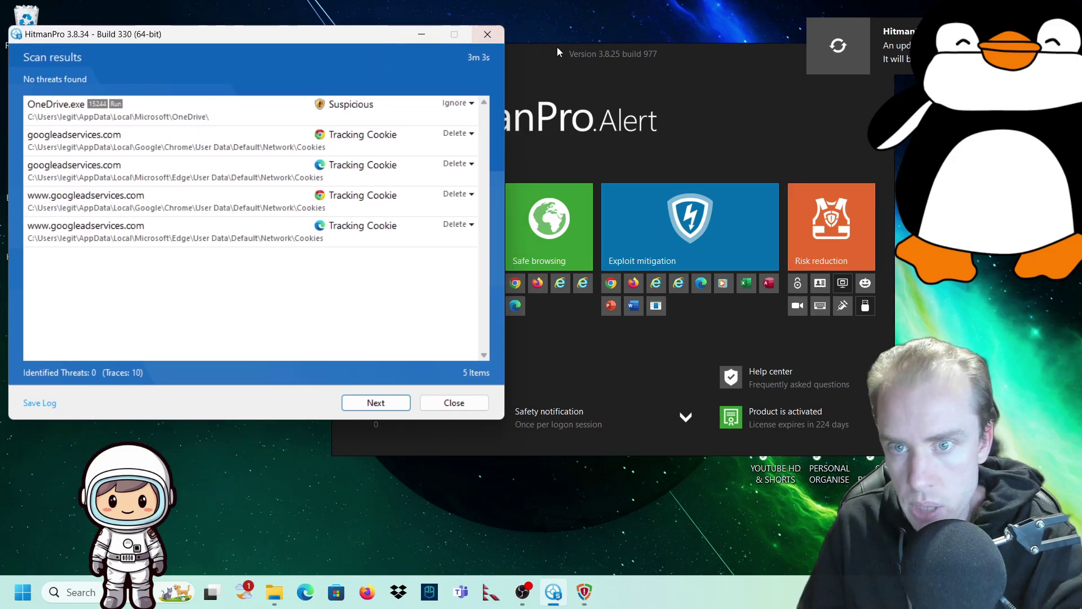
pyautogui.moveTo(571, 49); pyautogui.dragTo(653, 81)
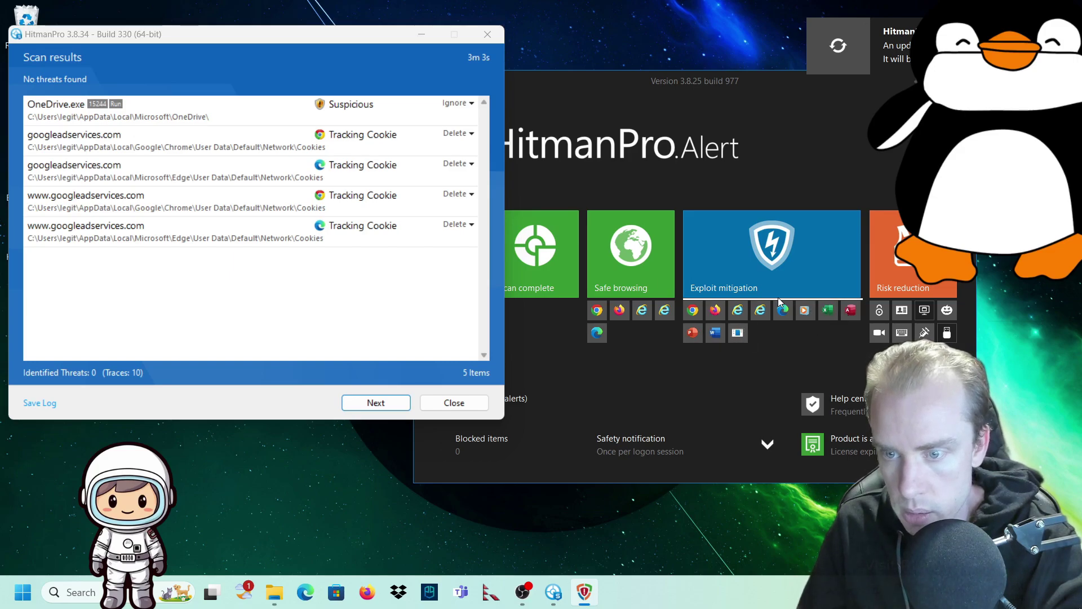
pyautogui.click(693, 310)
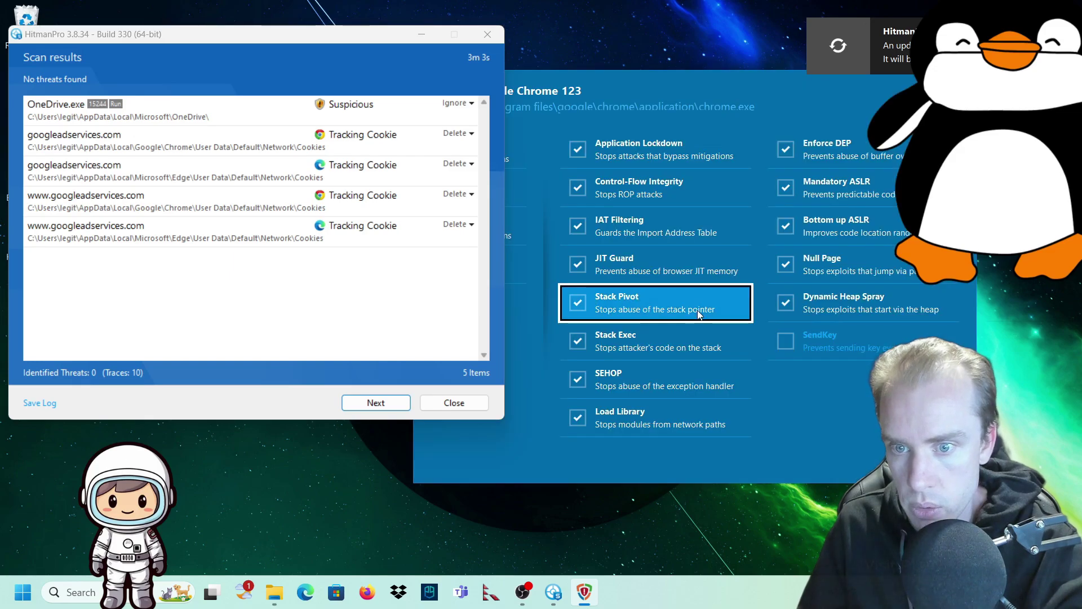
pyautogui.moveTo(704, 87)
pyautogui.mouseDown()
pyautogui.moveTo(681, 89)
pyautogui.moveTo(691, 103)
pyautogui.mouseUp()
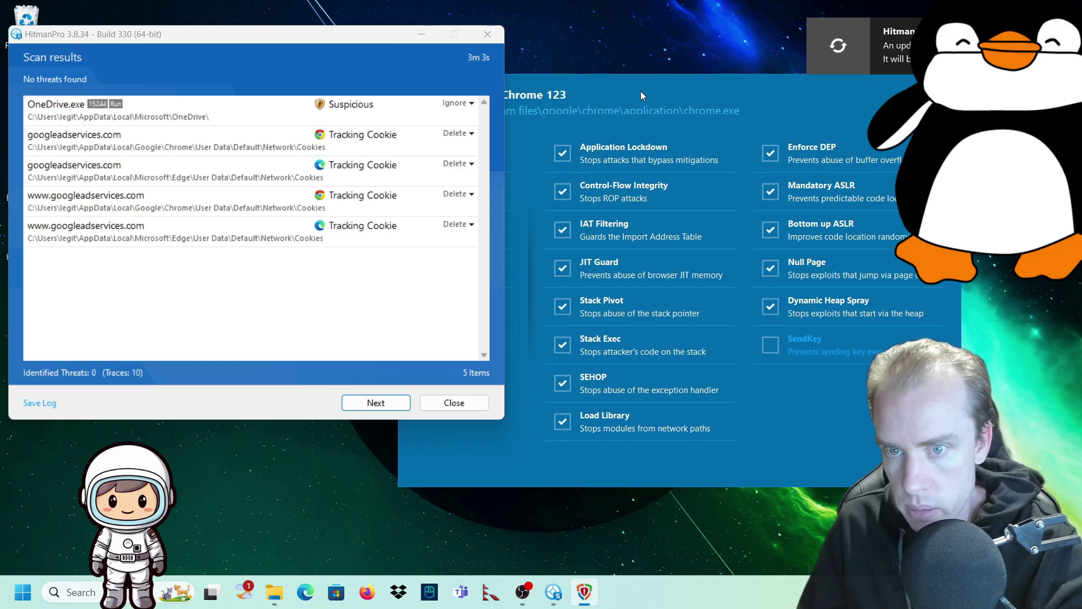
pyautogui.click(604, 151)
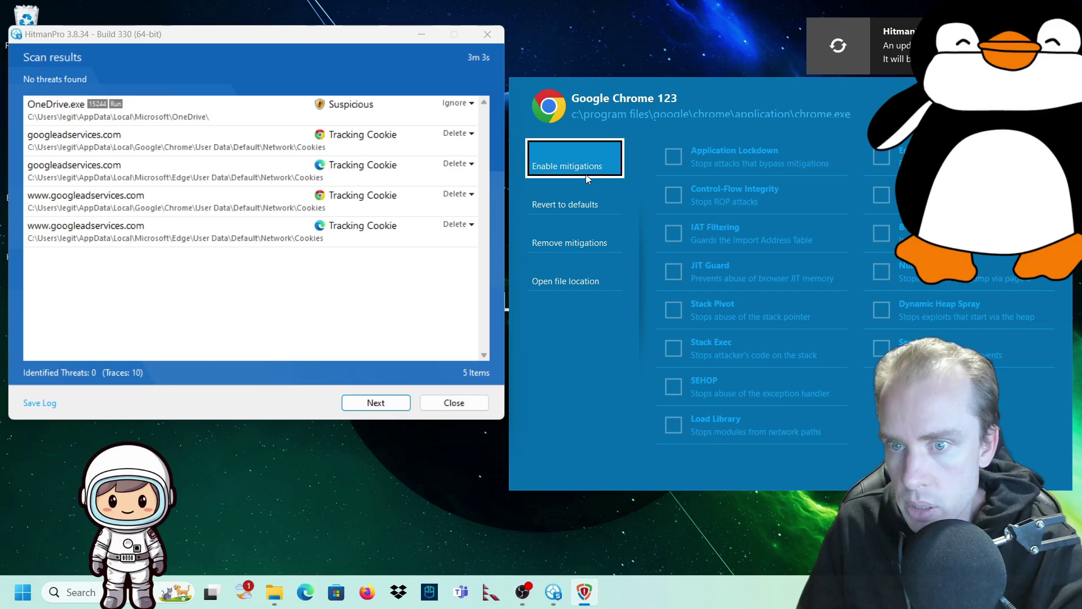
pyautogui.click(594, 207)
pyautogui.click(624, 259)
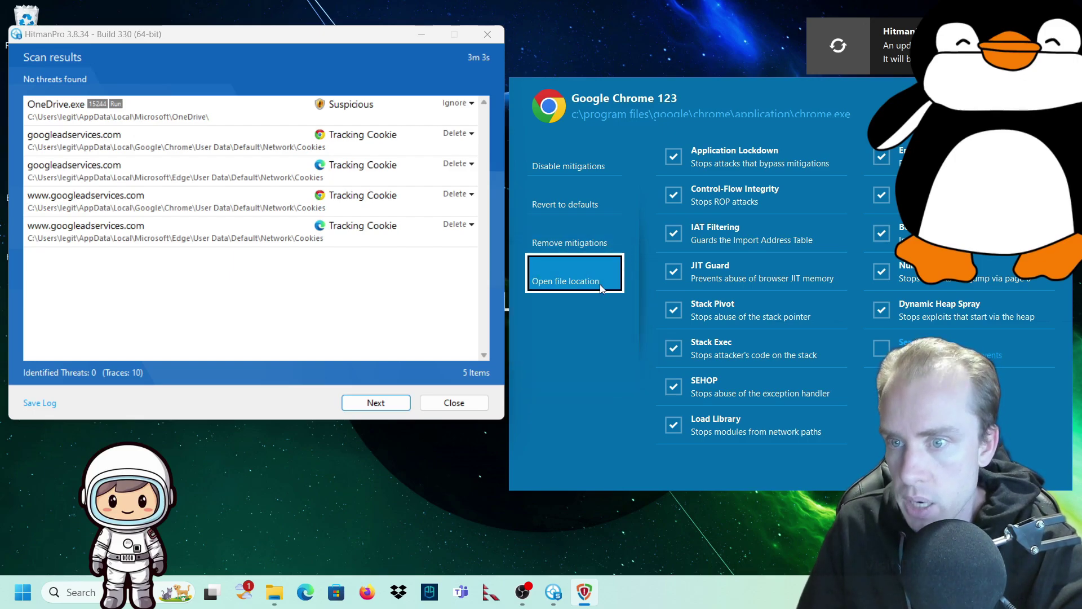
pyautogui.press('Escape')
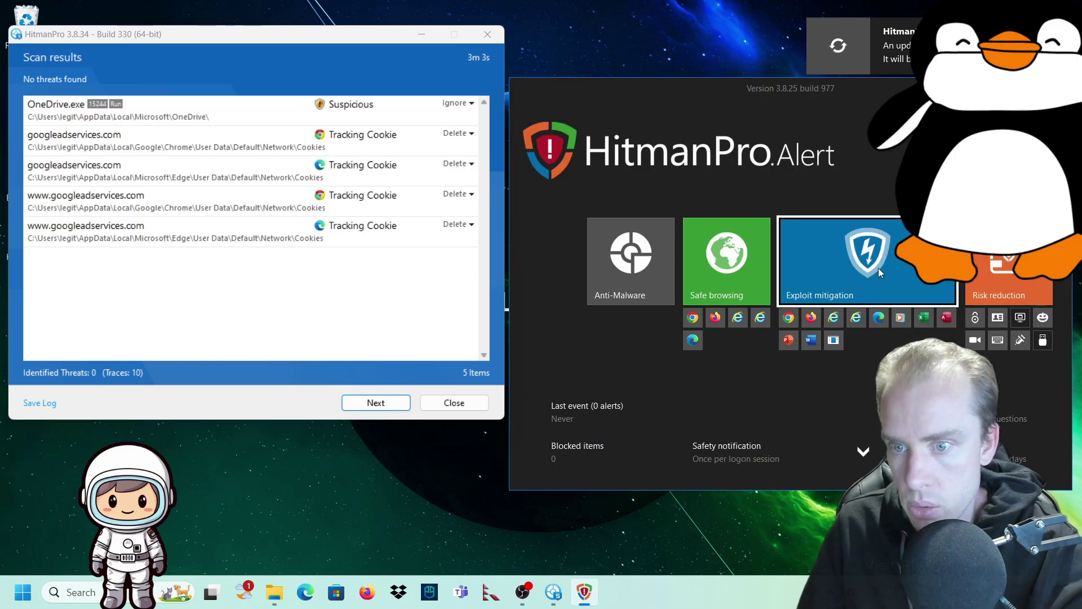
# Look over the Safe browsing and Anti-Malware options without changing them
pyautogui.click(712, 253)
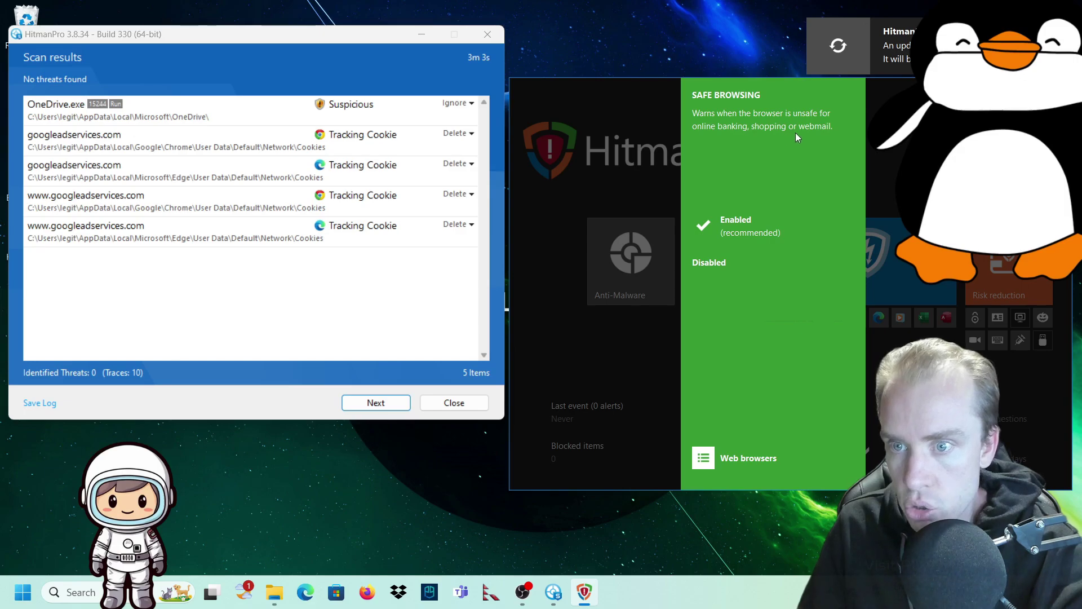
pyautogui.click(664, 151)
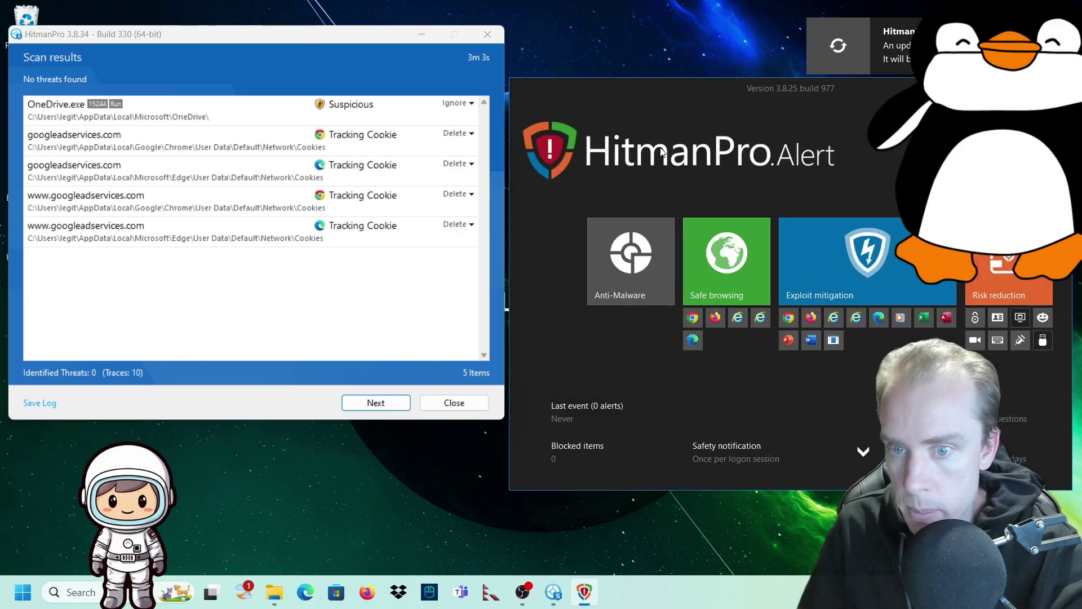
pyautogui.click(636, 269)
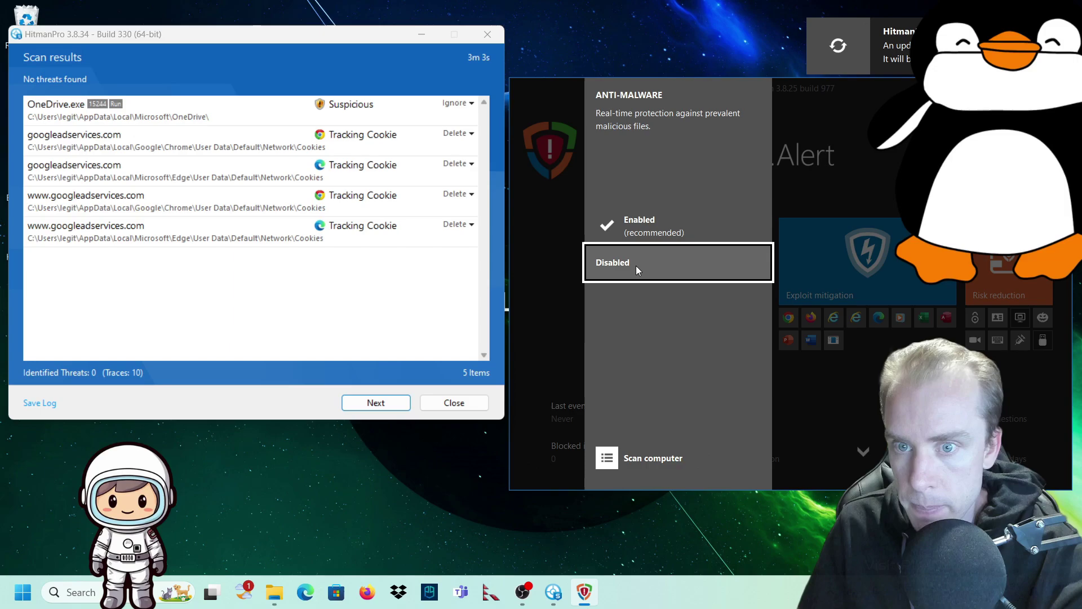
pyautogui.click(580, 210)
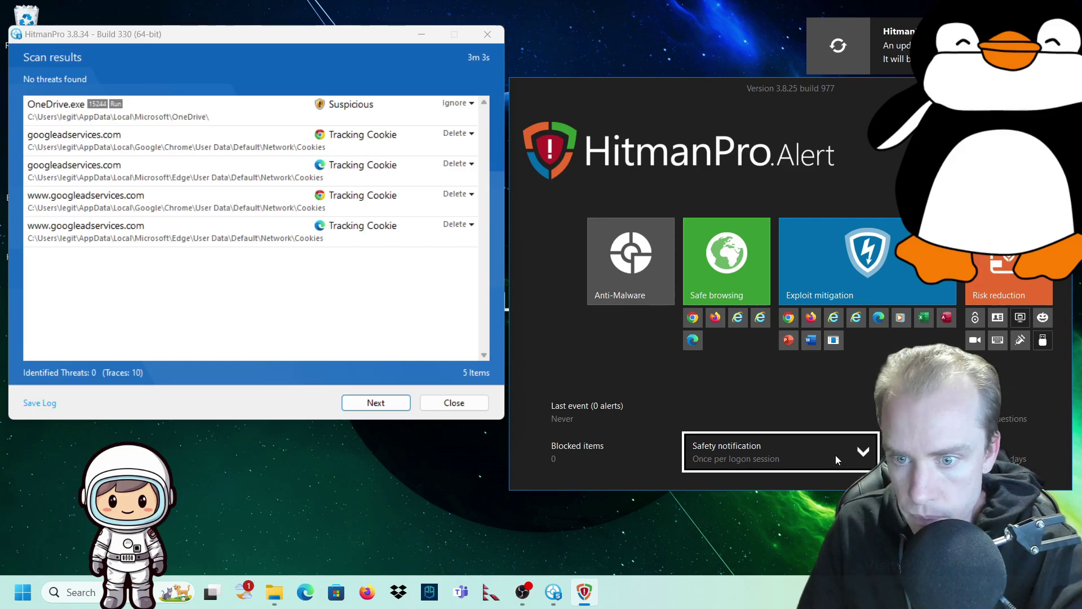
# Set the safety notification to At application start and centre the HitmanPro scan results window
pyautogui.click(861, 451)
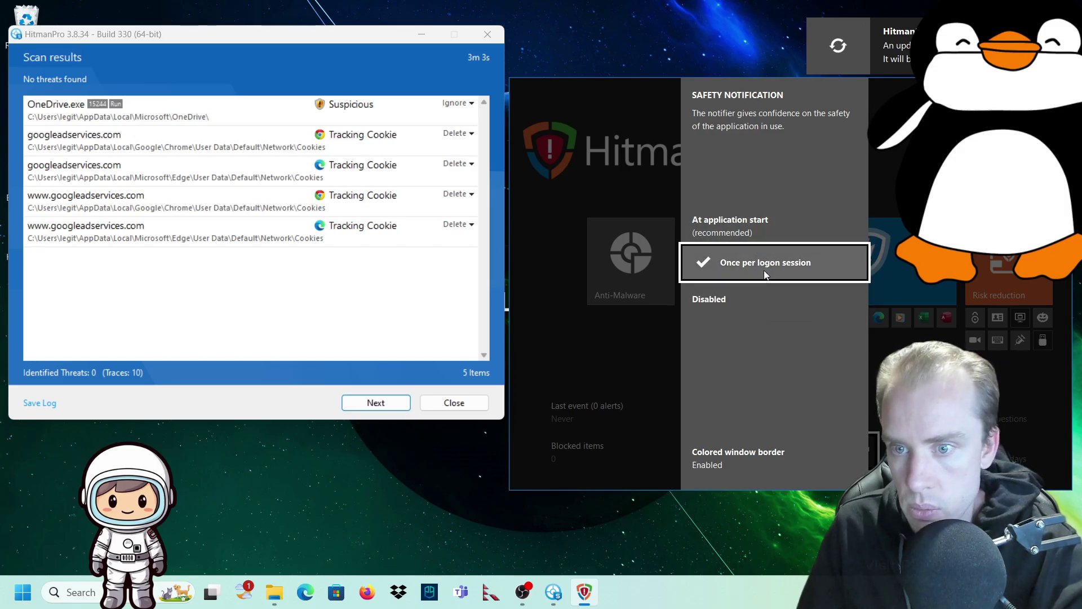
pyautogui.click(763, 223)
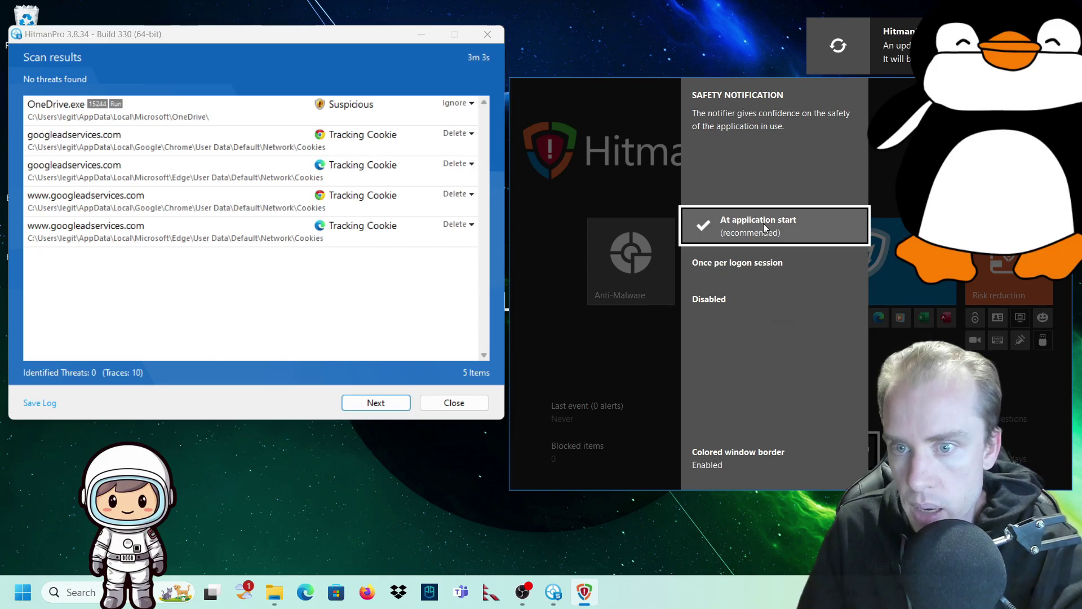
pyautogui.click(650, 381)
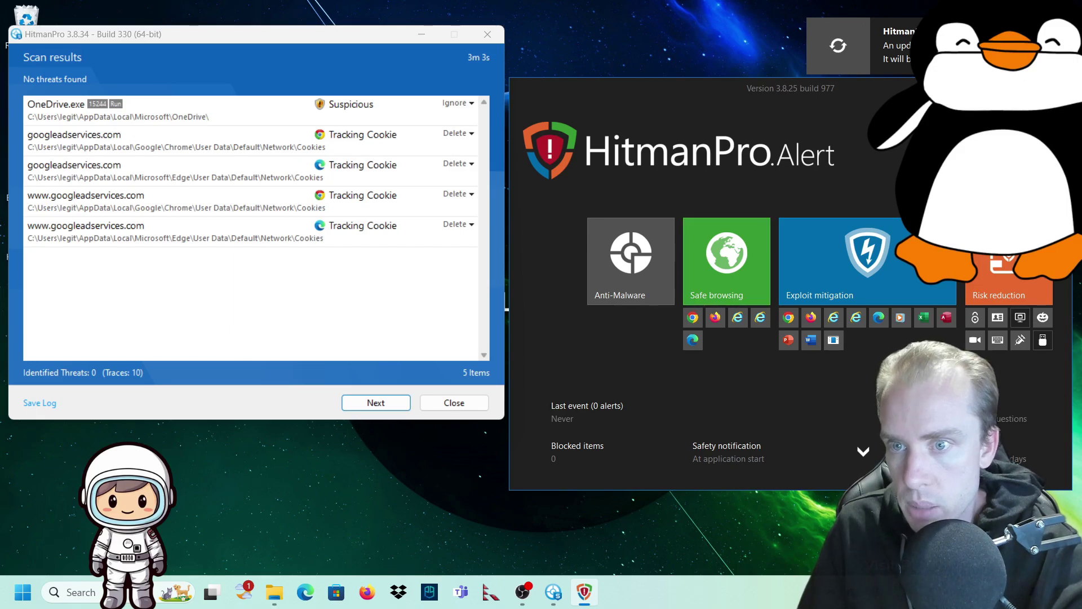
pyautogui.moveTo(316, 35); pyautogui.dragTo(499, 63)
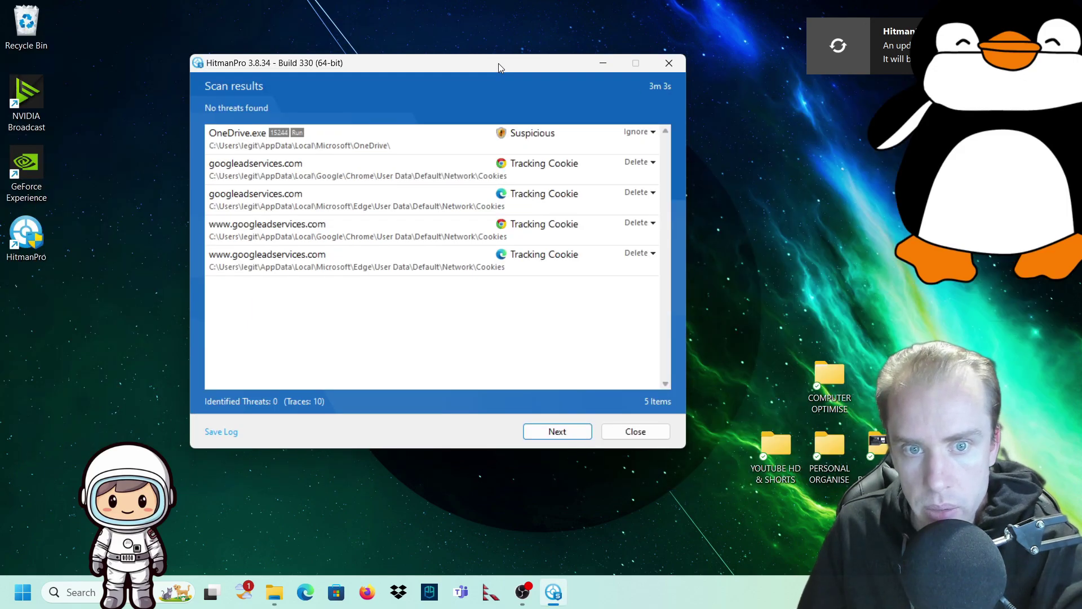
# Delete the four googleadservices tracking cookies and close HitmanPro
pyautogui.click(566, 432)
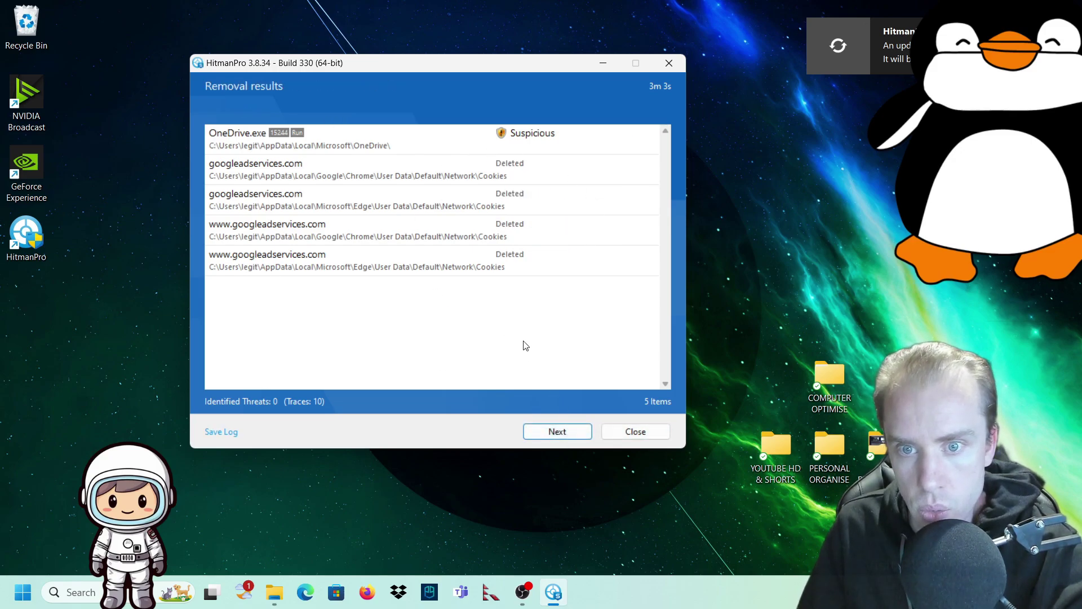
pyautogui.click(645, 433)
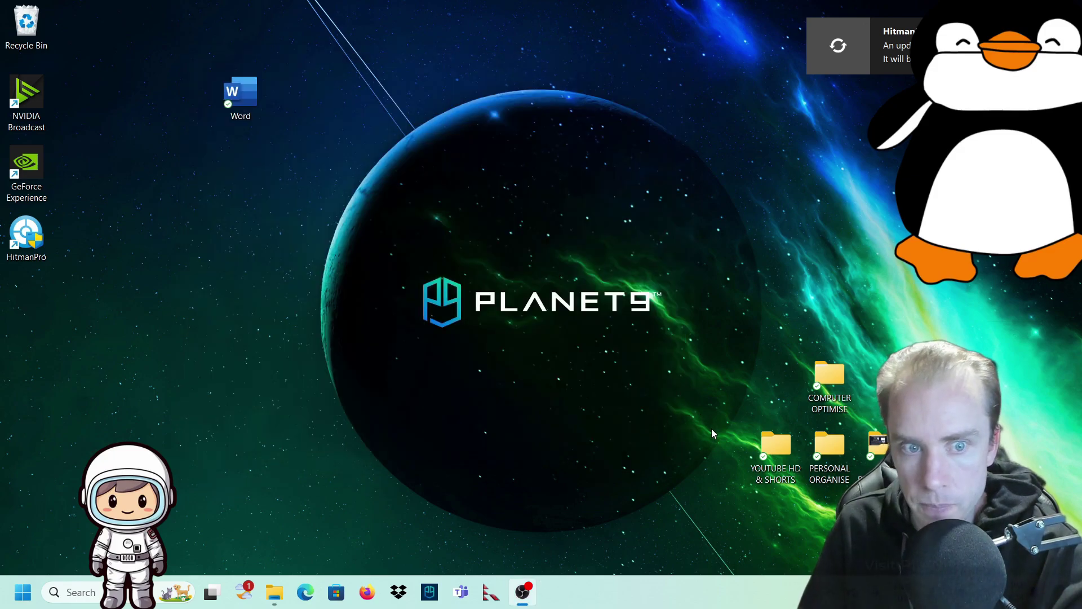
pyautogui.click(26, 232)
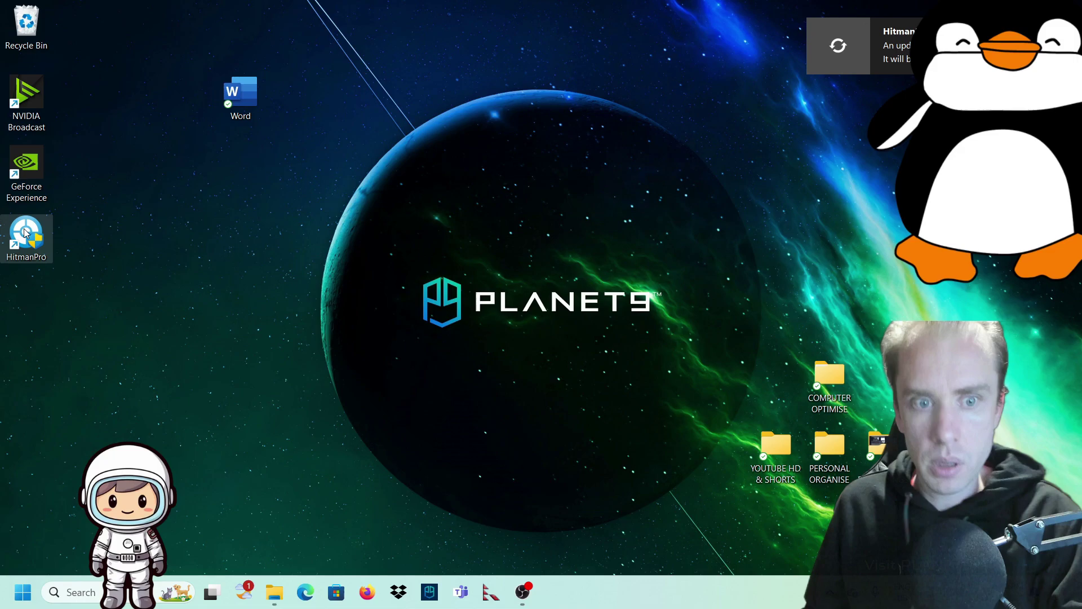
# Relaunch HitmanPro and view its Proxy and Advanced settings, showing Direct Disk Access and Early Warning Scoring off
pyautogui.doubleClick(25, 233)
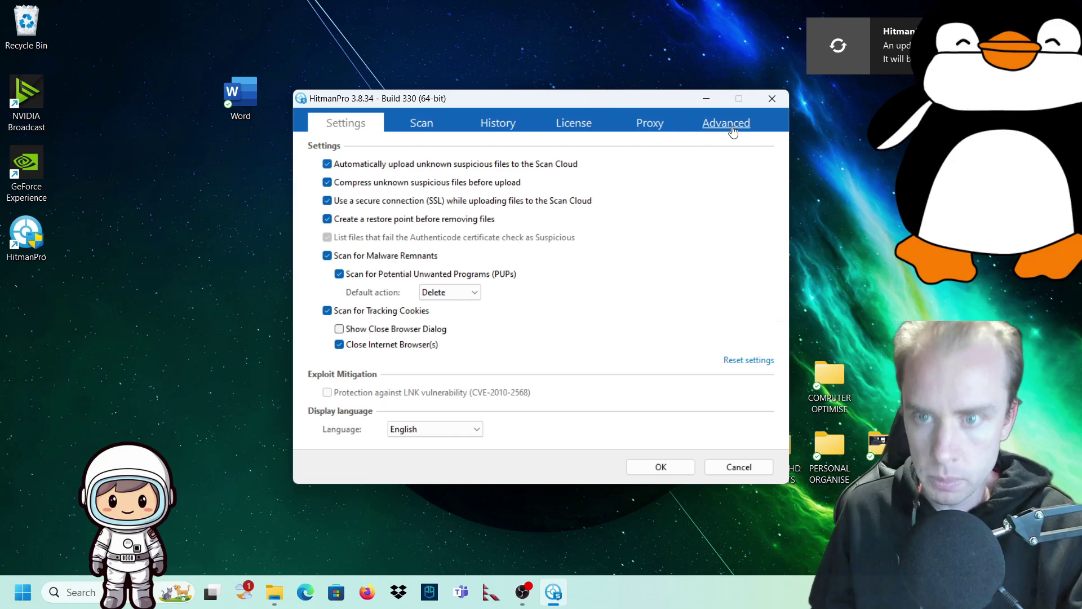
pyautogui.click(685, 128)
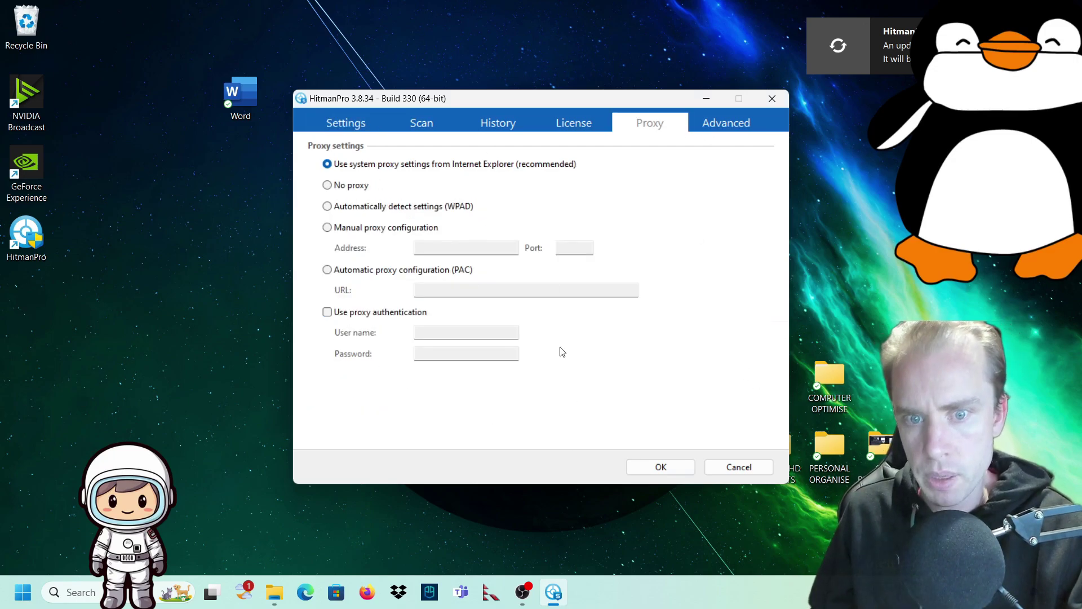
pyautogui.click(724, 125)
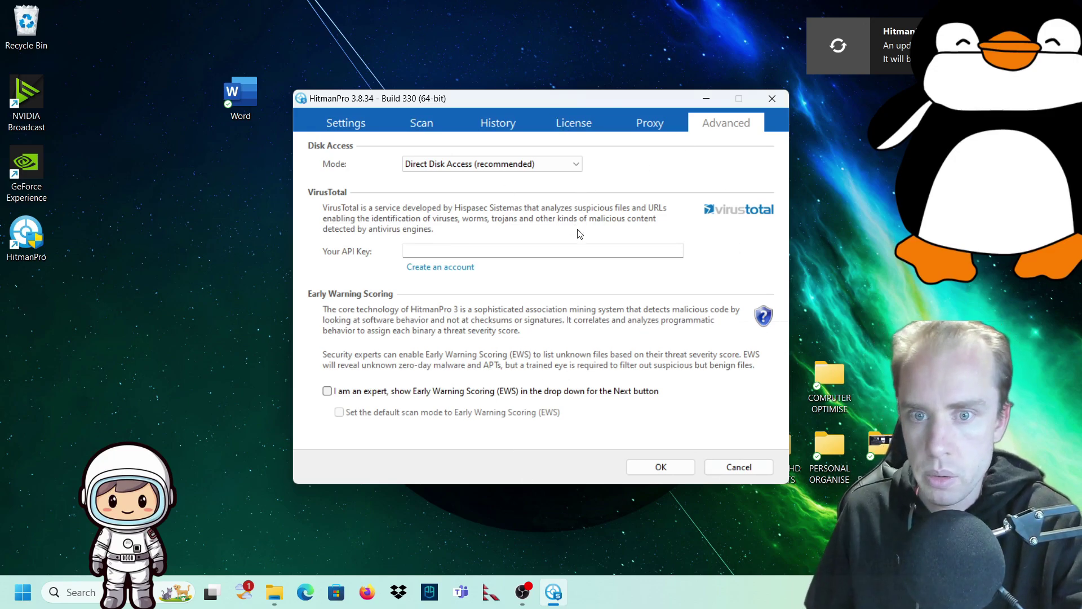
pyautogui.moveTo(600, 102); pyautogui.dragTo(586, 103)
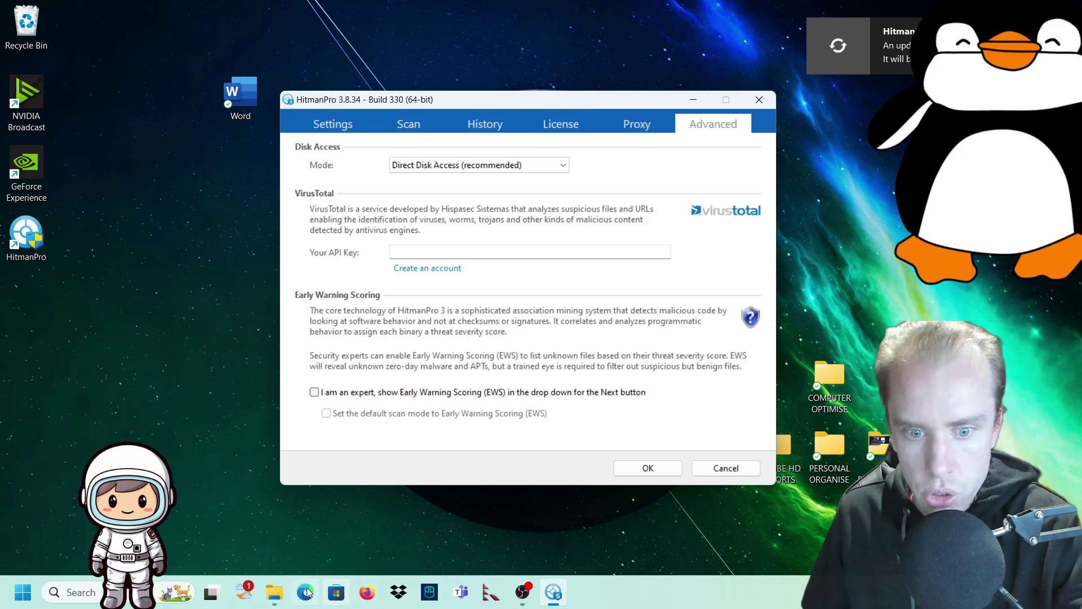
pyautogui.moveTo(553, 592)
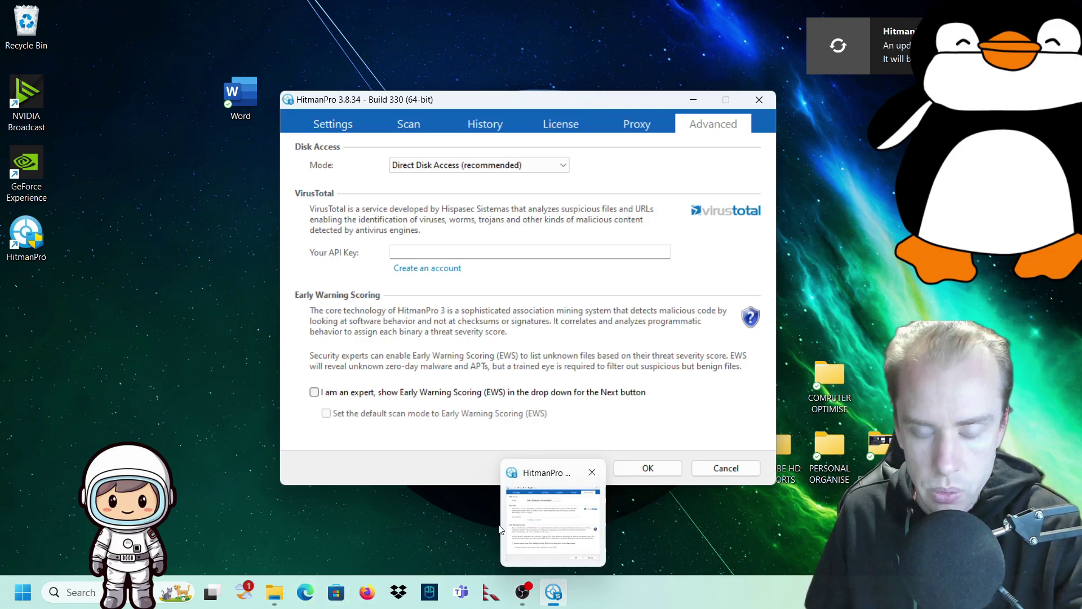
# Bring up VirusTotal in Chrome and switch to its URL tab for checking a website address
pyautogui.click(737, 311)
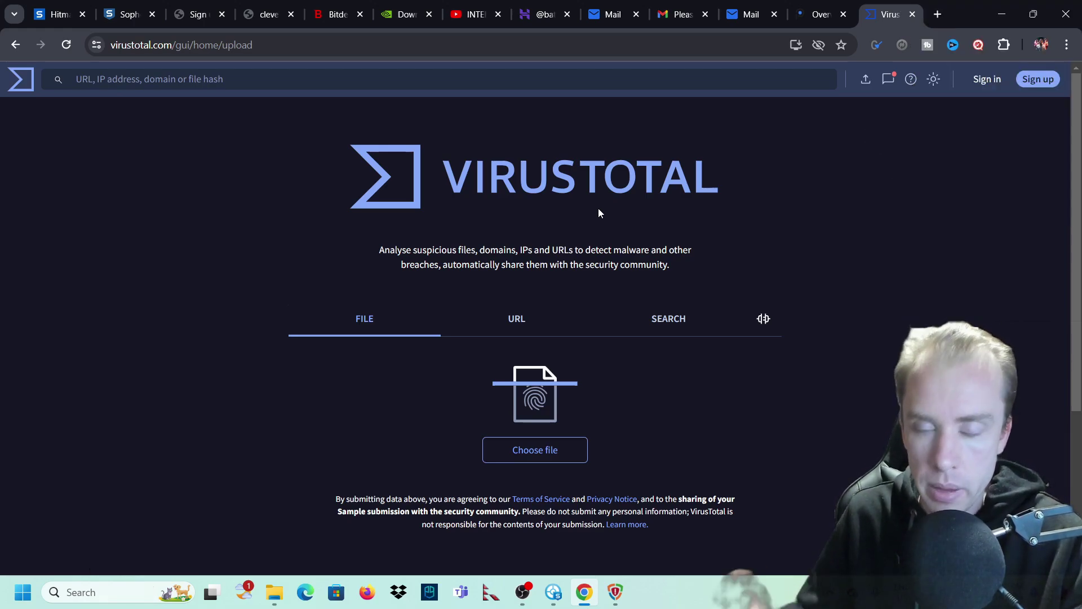
pyautogui.scroll(-1, 542, 294)
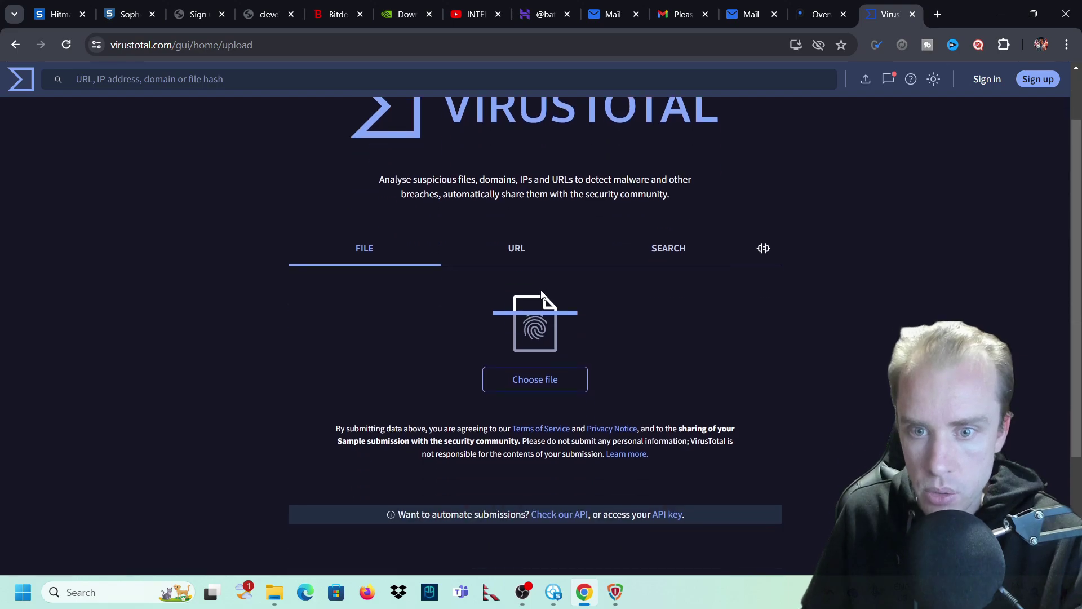
pyautogui.click(530, 256)
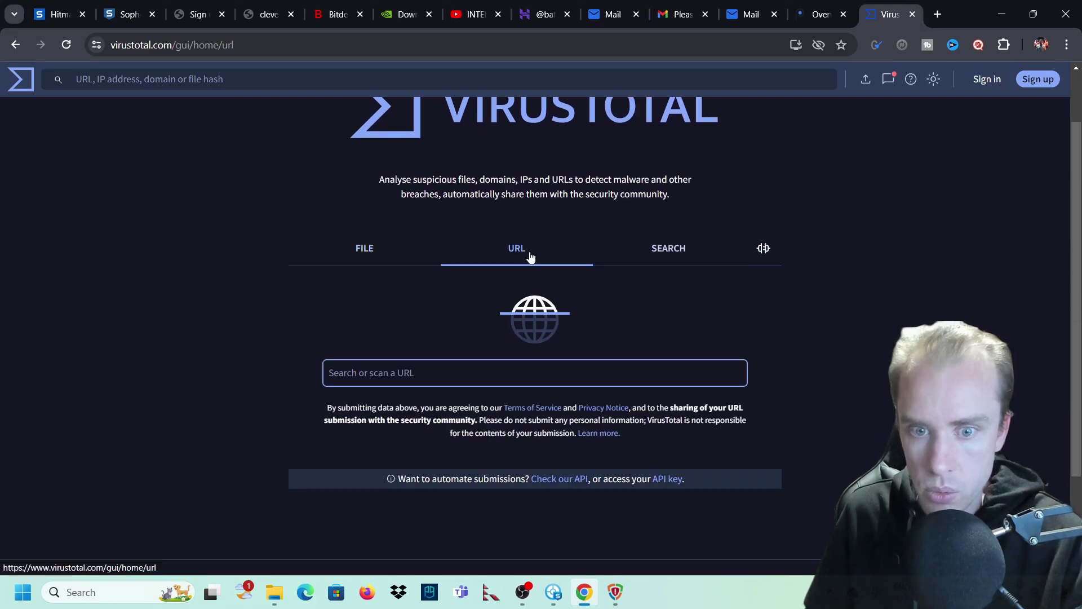
# Copy Rarbg.to from the Google results and submit it to VirusTotal's URL scan
pyautogui.scroll(-1, 528, 257)
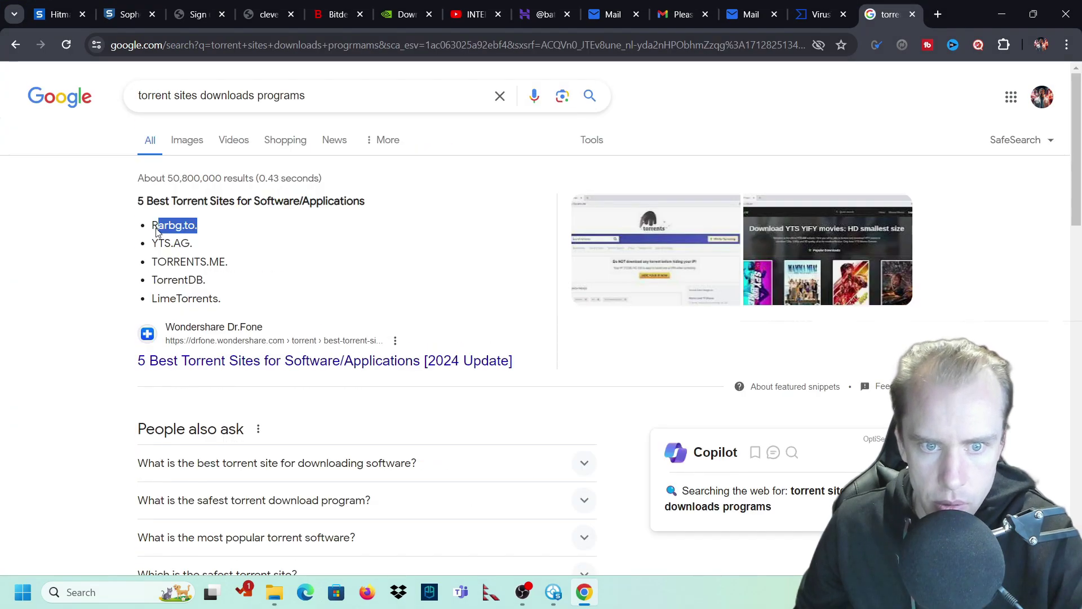
pyautogui.moveTo(158, 231); pyautogui.dragTo(151, 228)
pyautogui.hotkey('ctrl', 'c')
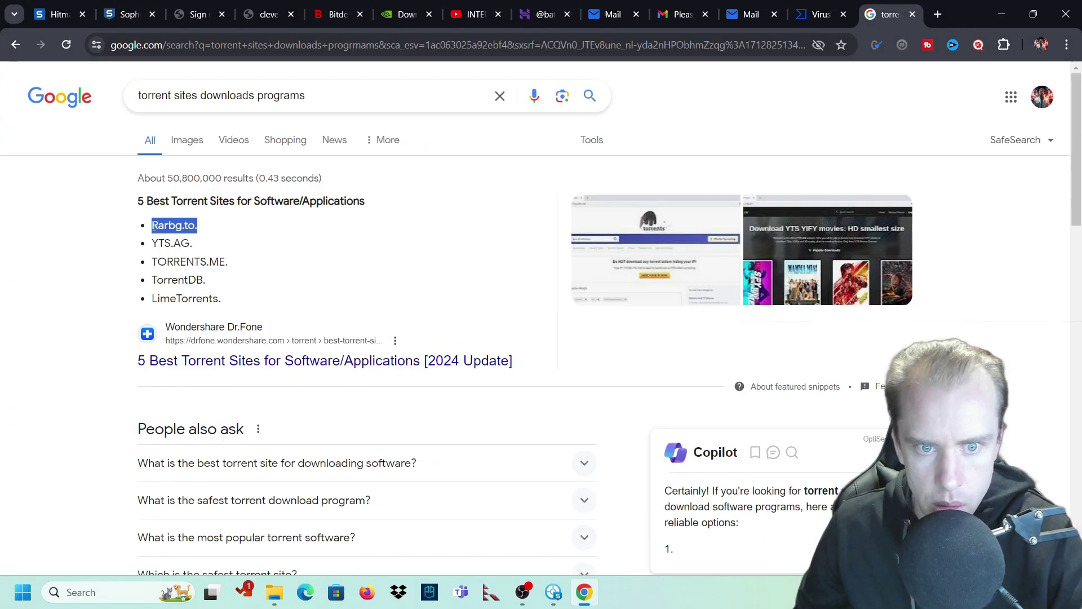
pyautogui.click(820, 14)
pyautogui.click(522, 260)
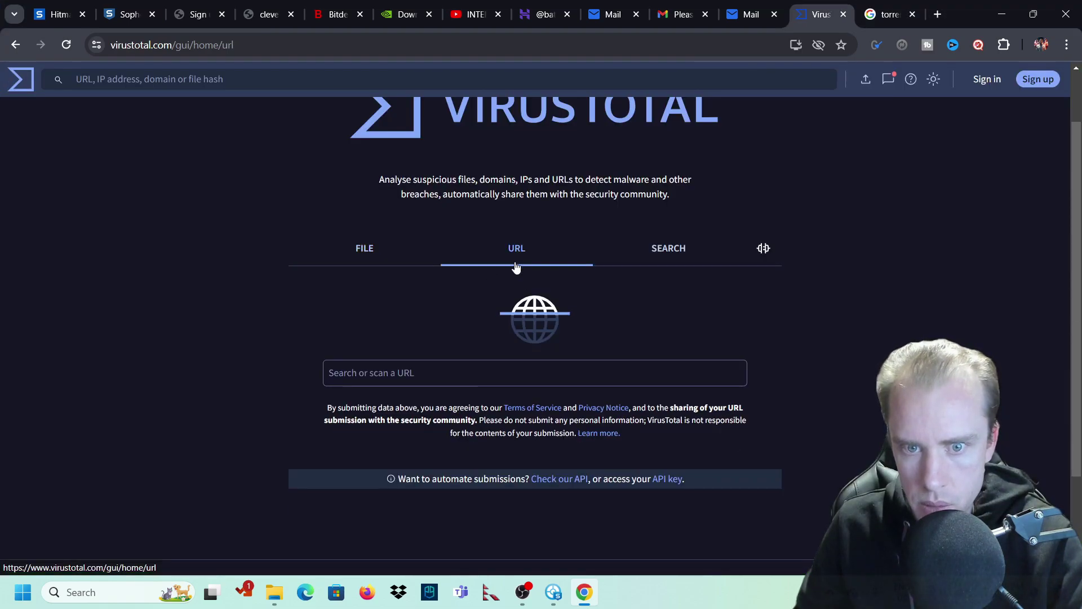
pyautogui.hotkey('ctrl', 'v')
pyautogui.press('Return')
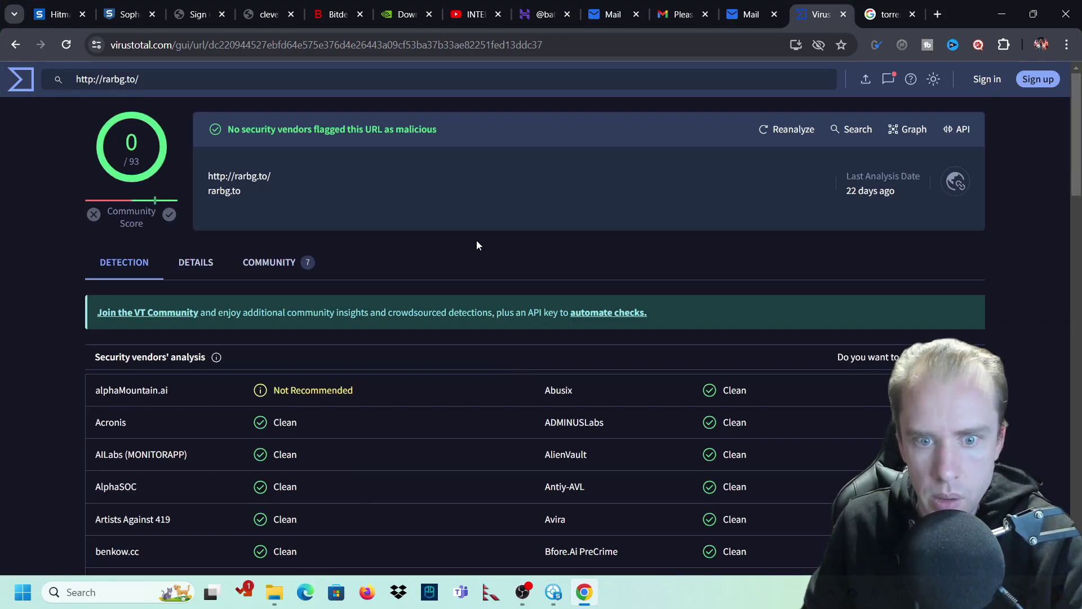
# Review the rarbg.to report: 0 of 93 vendors flag it, alphaMountain.ai rates it Not Recommended
pyautogui.scroll(-4, 489, 232)
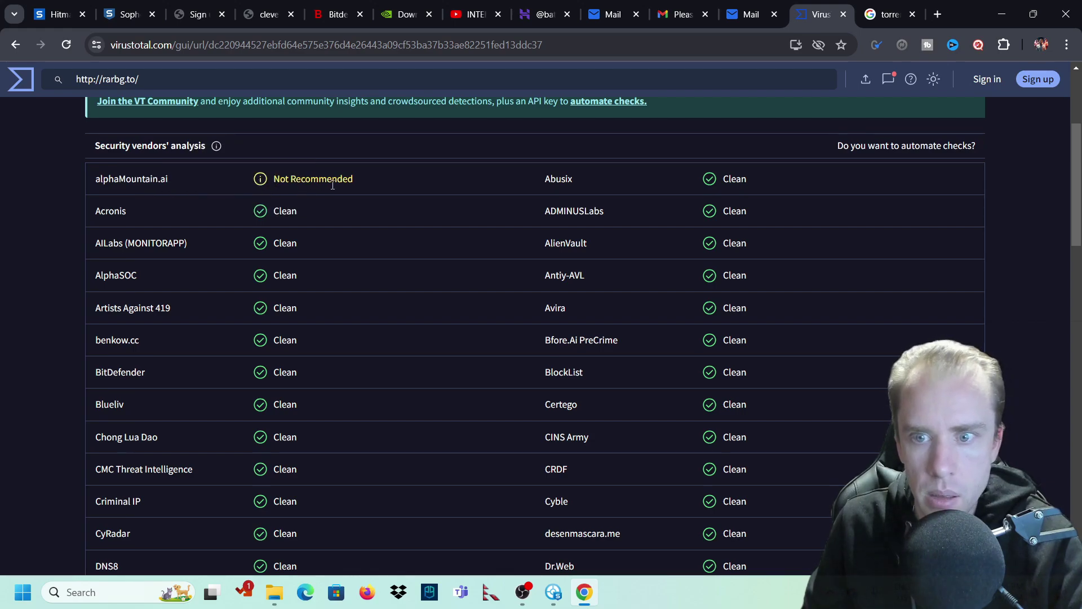
pyautogui.scroll(-5, 333, 186)
pyautogui.scroll(-8, 333, 188)
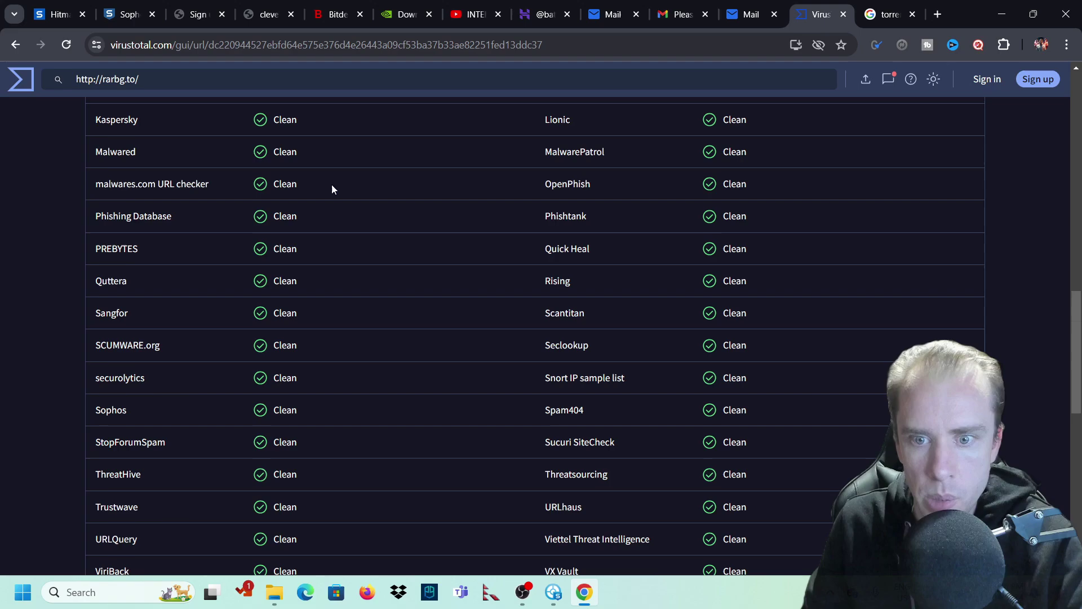
pyautogui.scroll(-7, 331, 185)
pyautogui.scroll(20, 267, 347)
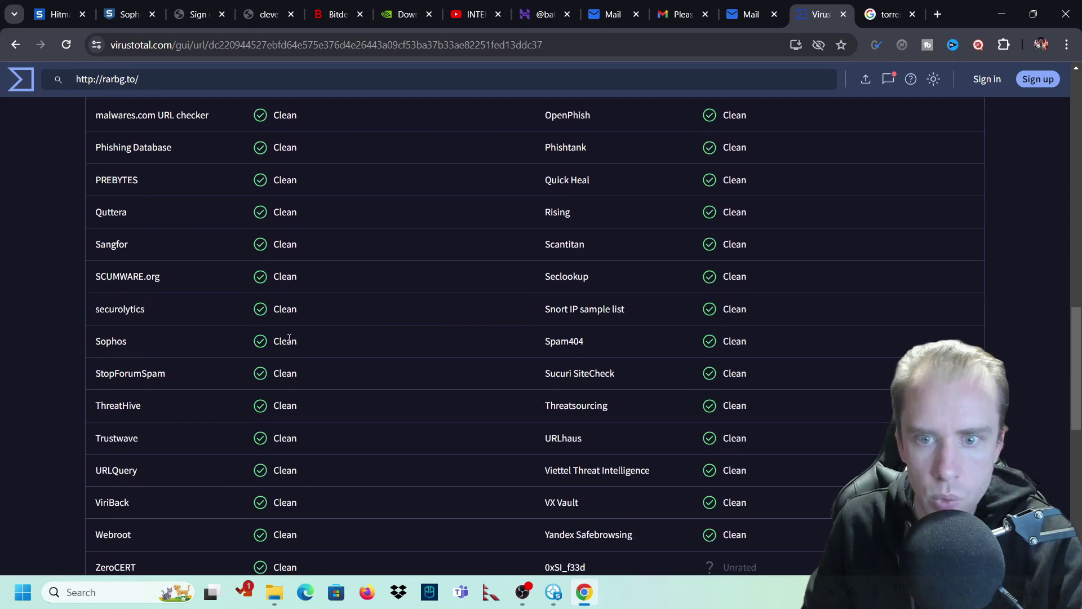
pyautogui.click(883, 12)
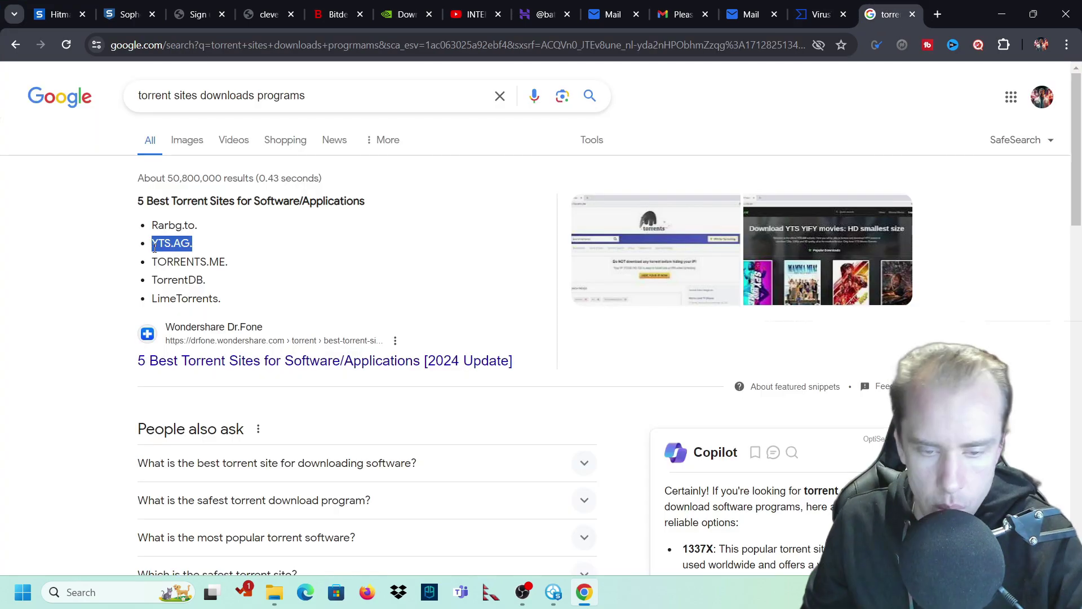
pyautogui.click(822, 12)
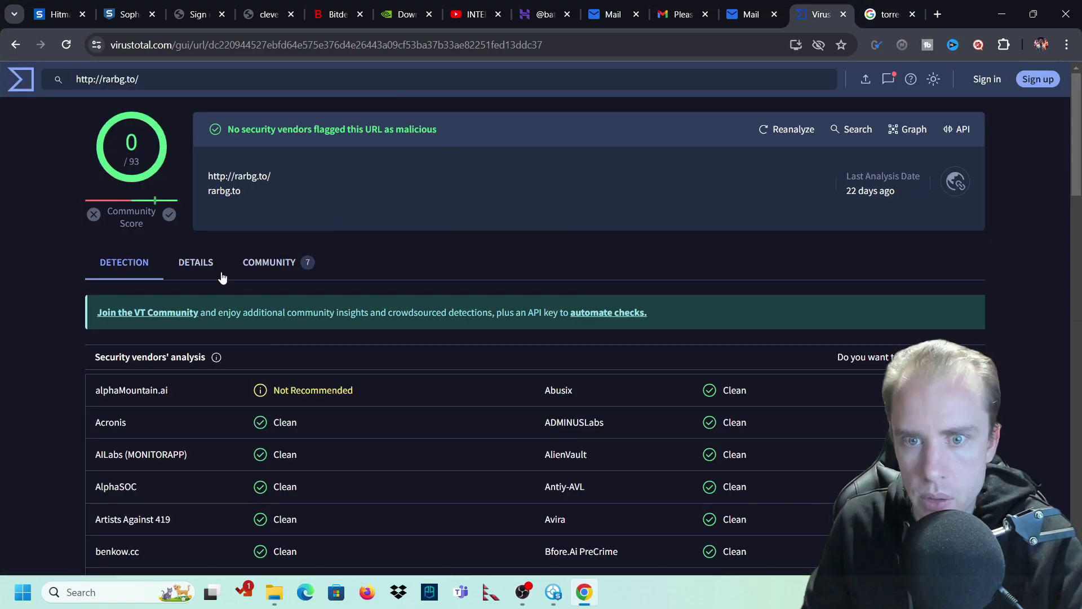
# Submit YTS.AG to VirusTotal's URL scan and scroll through its vendor report
pyautogui.click(15, 44)
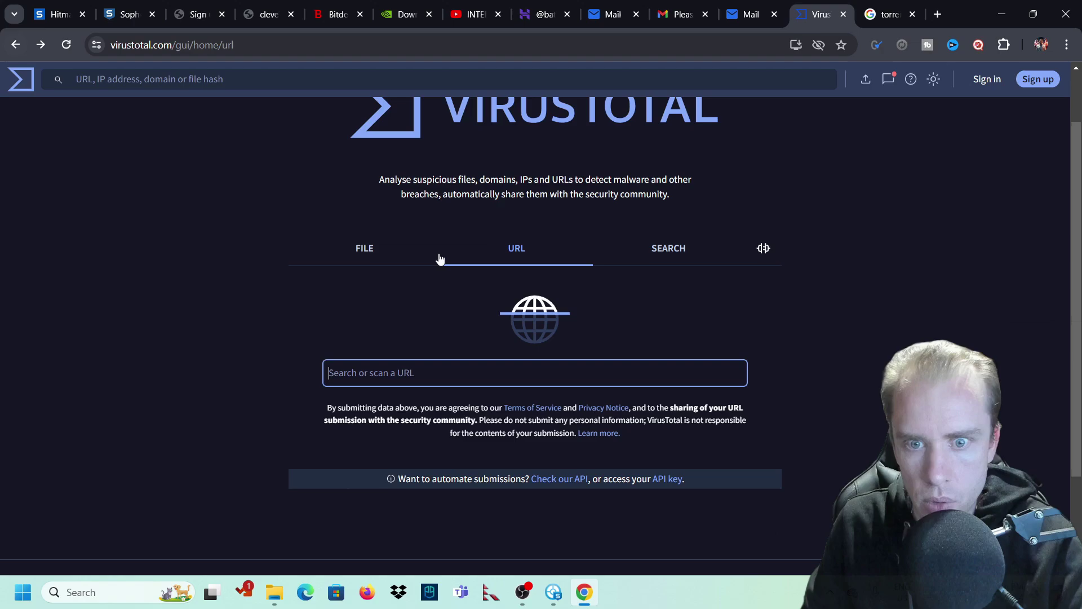
pyautogui.write('YTS.AG')
pyautogui.press('Return')
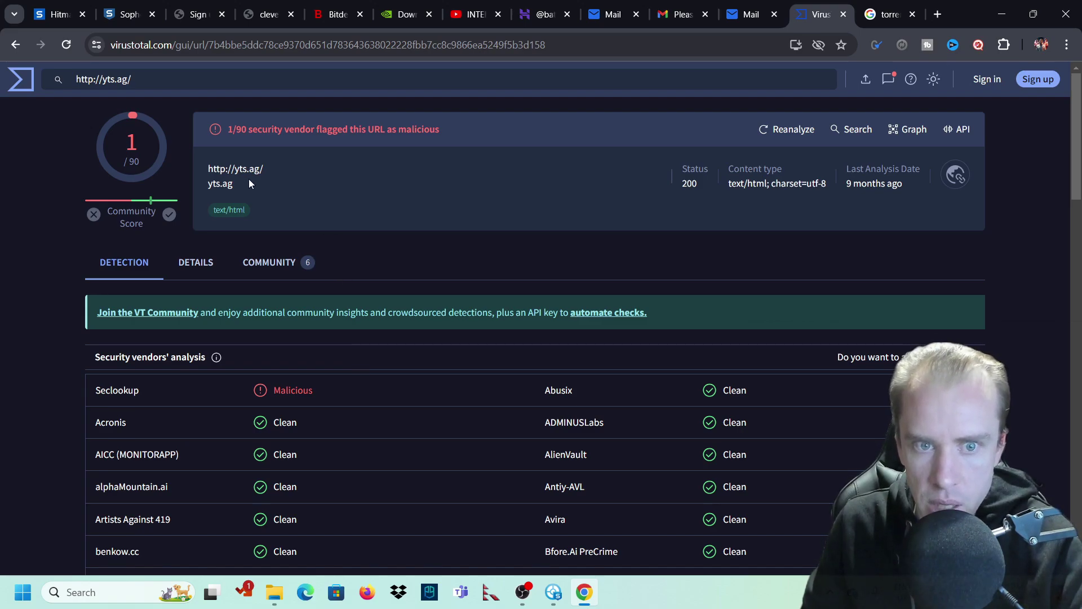
pyautogui.scroll(-1, 252, 183)
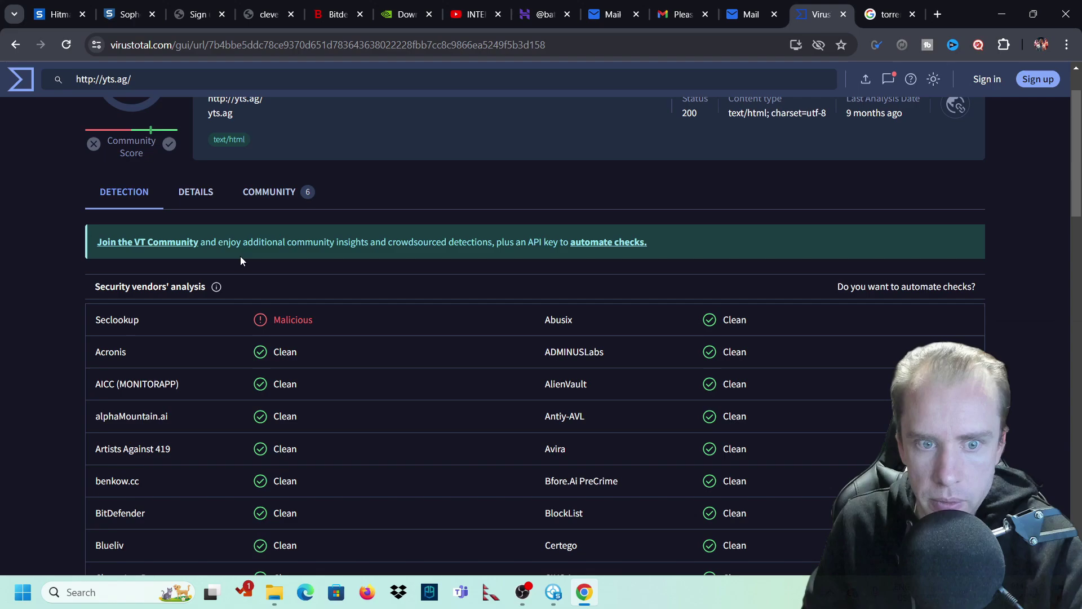
pyautogui.scroll(1, 246, 143)
pyautogui.scroll(-3, 246, 145)
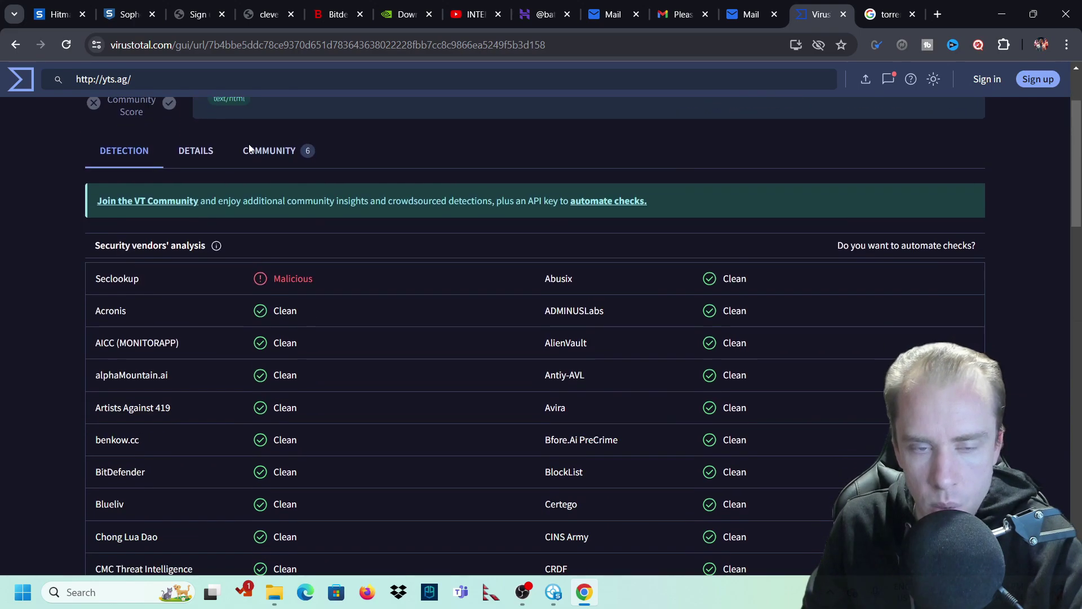
pyautogui.scroll(-20, 250, 148)
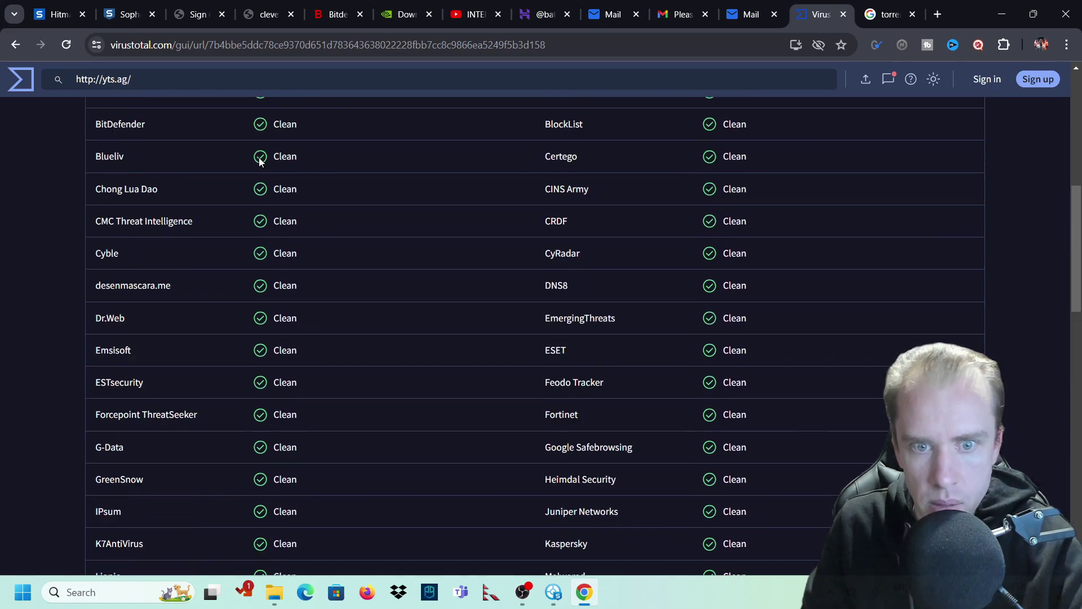
pyautogui.scroll(15, 262, 176)
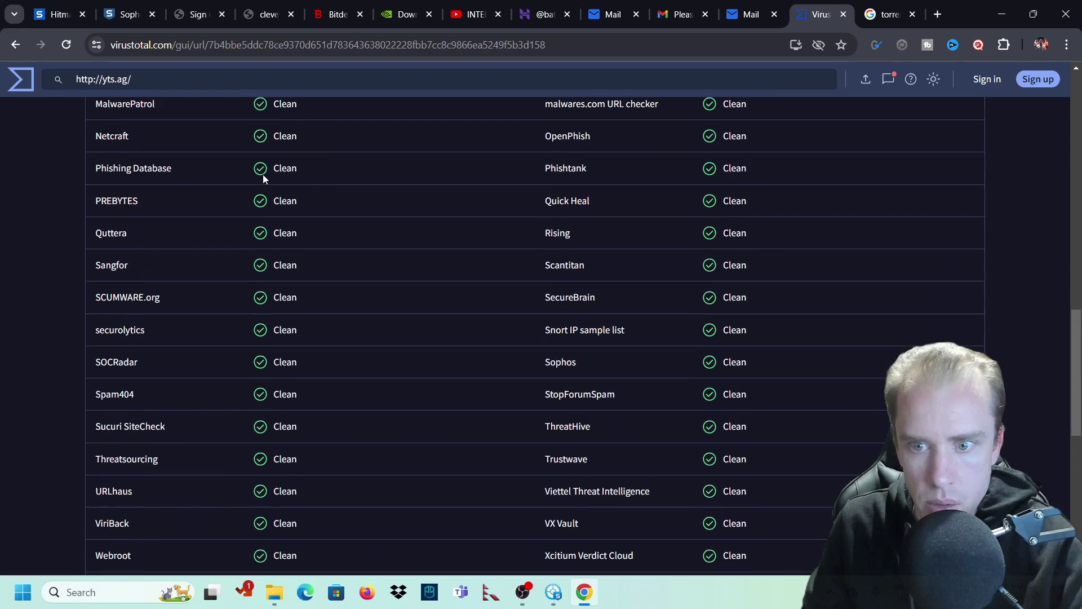
pyautogui.scroll(-18, 265, 176)
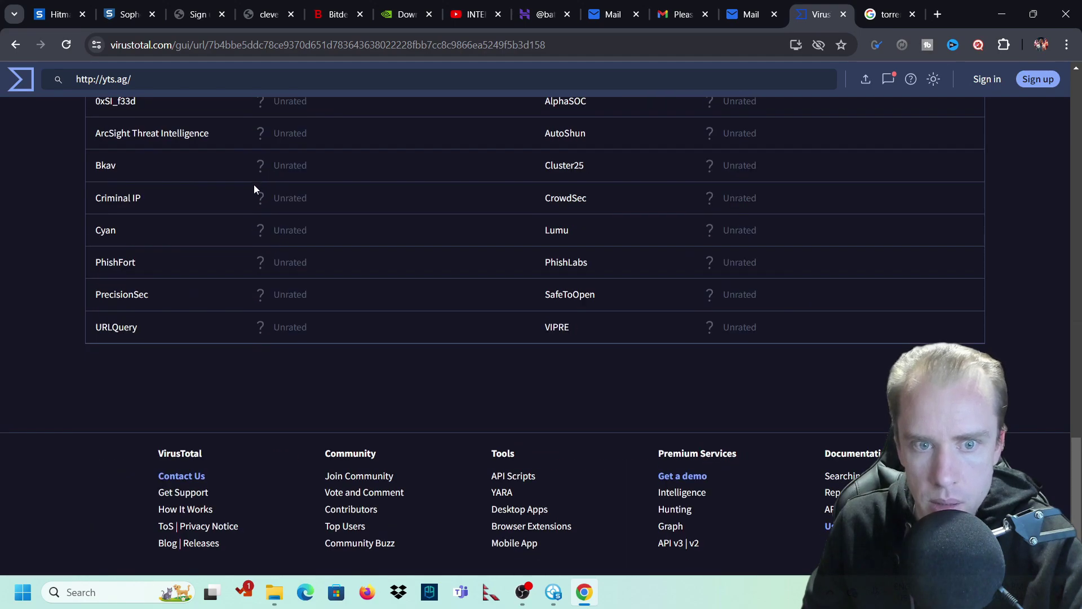
pyautogui.scroll(1, 304, 214)
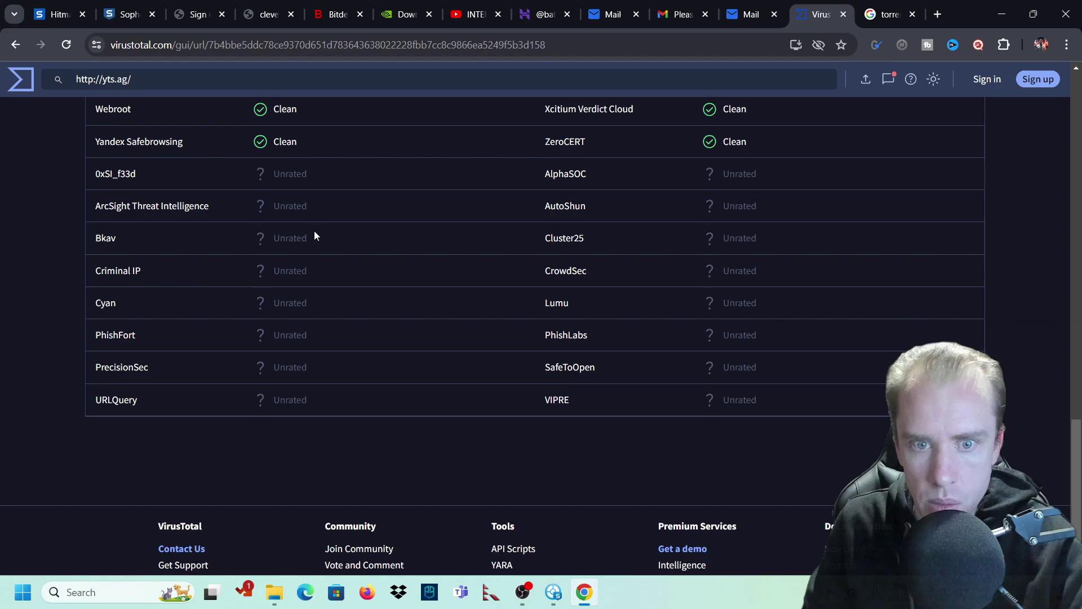
pyautogui.scroll(20, 314, 235)
pyautogui.scroll(-2, 314, 235)
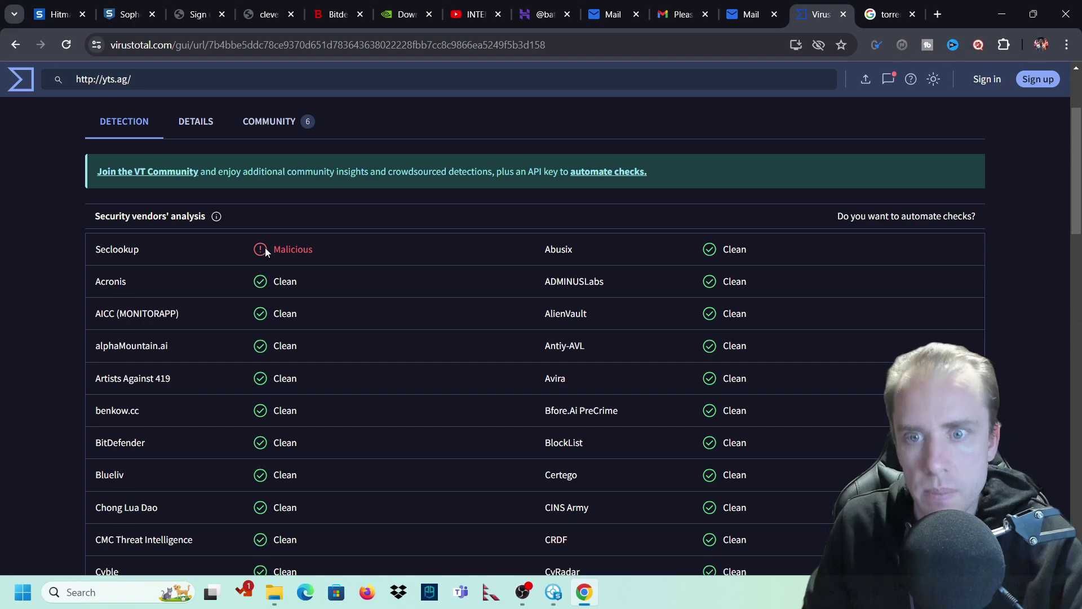
# Copy TORRENTS.ME. from Google and get its VirusTotal report: Seclookup flags it, 1 of 93
pyautogui.hotkey('alt', 'Left')
pyautogui.hotkey('ctrl', 'Tab')
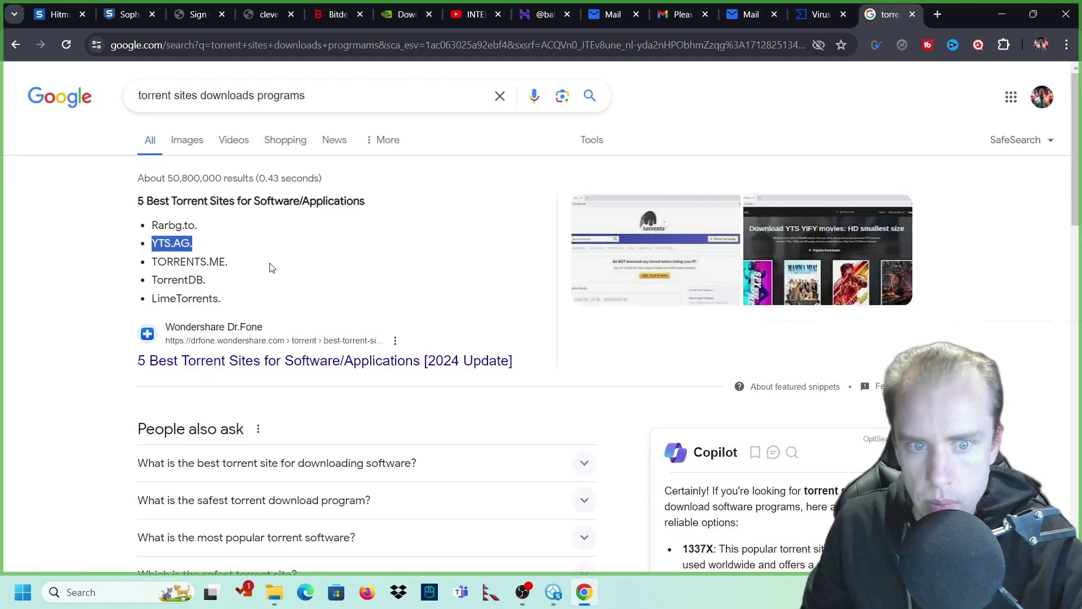
pyautogui.moveTo(229, 262); pyautogui.dragTo(150, 262)
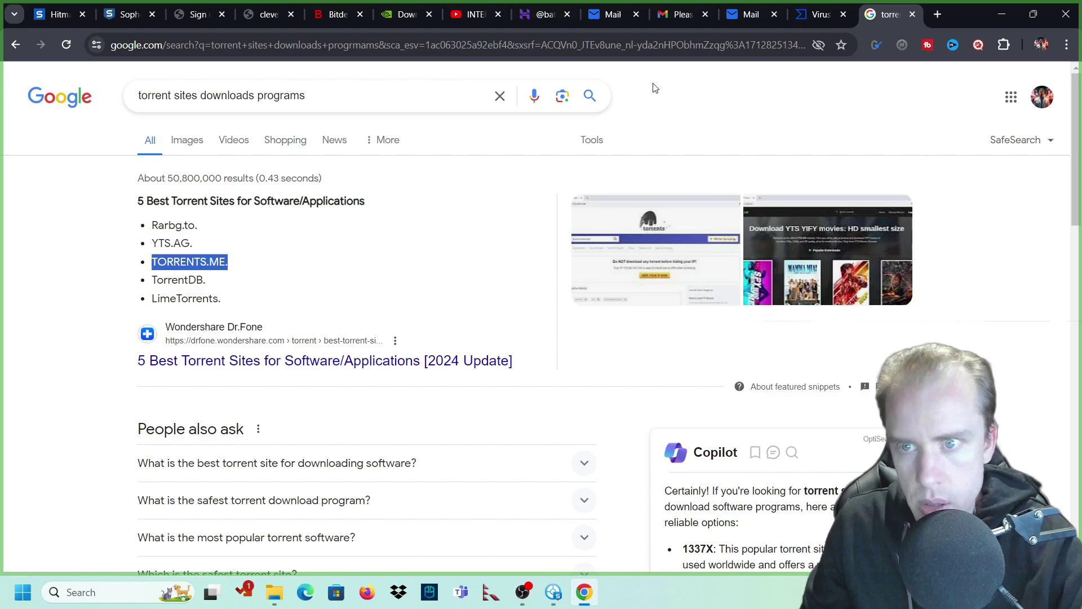
pyautogui.hotkey('ctrl', 'c')
pyautogui.click(817, 14)
pyautogui.click(482, 375)
pyautogui.hotkey('ctrl', 'v')
pyautogui.press('Return')
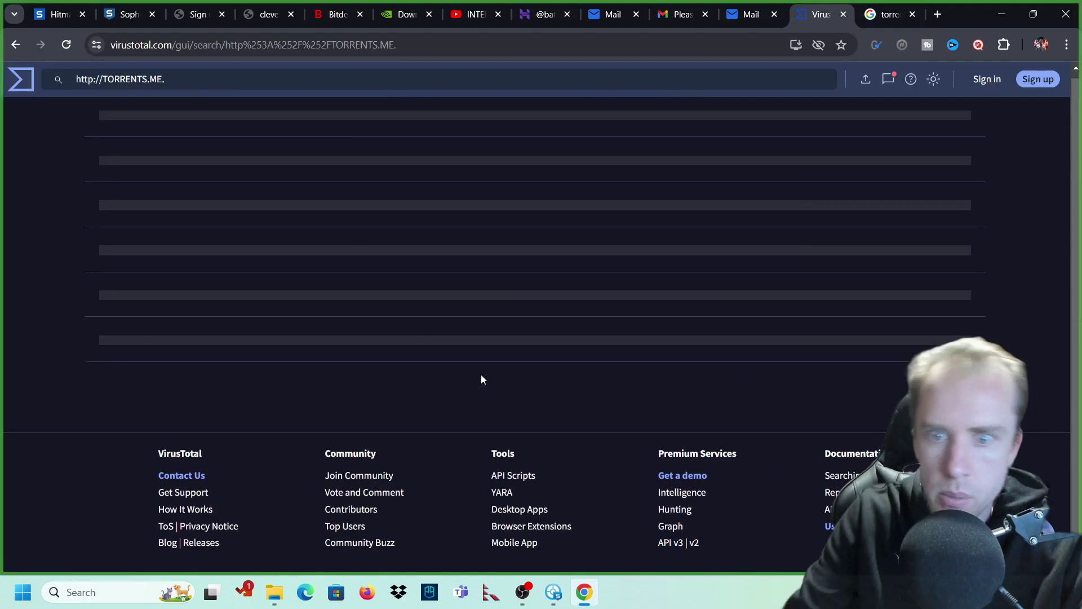
pyautogui.scroll(1, 370, 340)
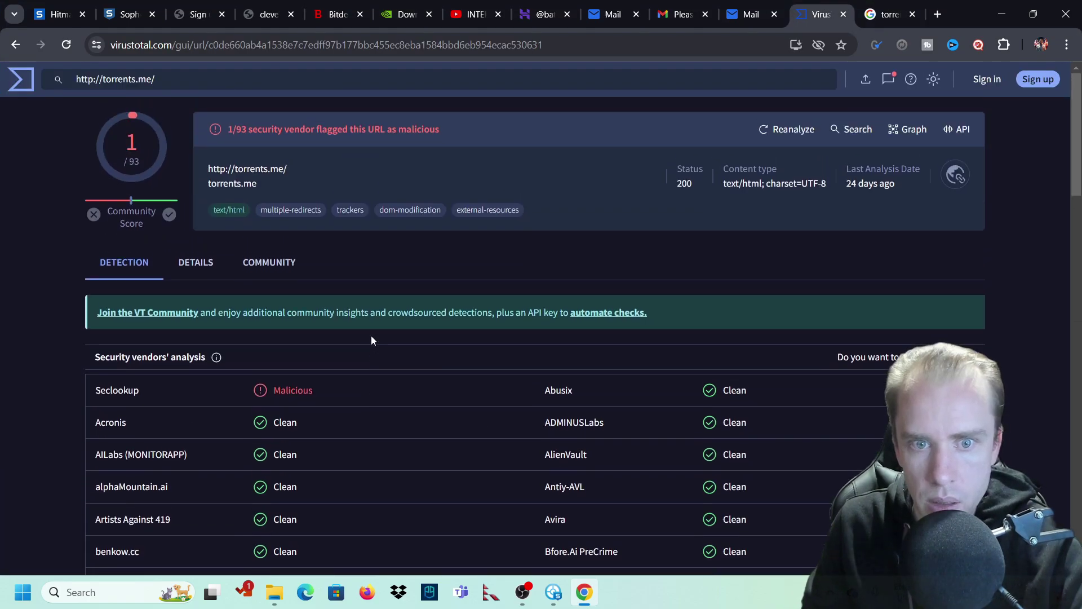
# Submit market-tools.net to VirusTotal and review its report, flagged by 3 of 93 vendors
pyautogui.click(891, 14)
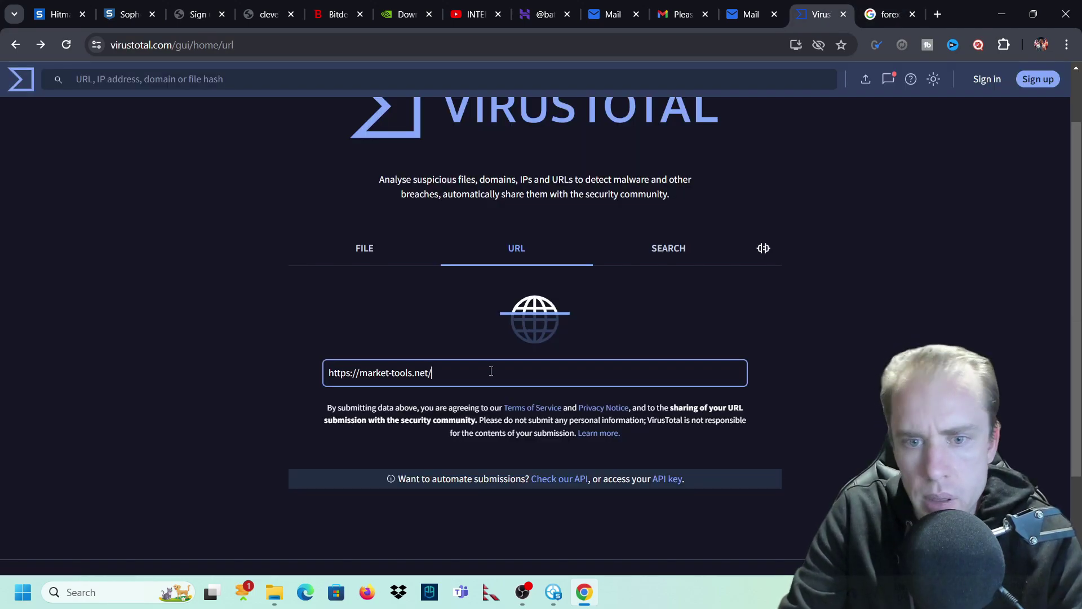
pyautogui.press('Return')
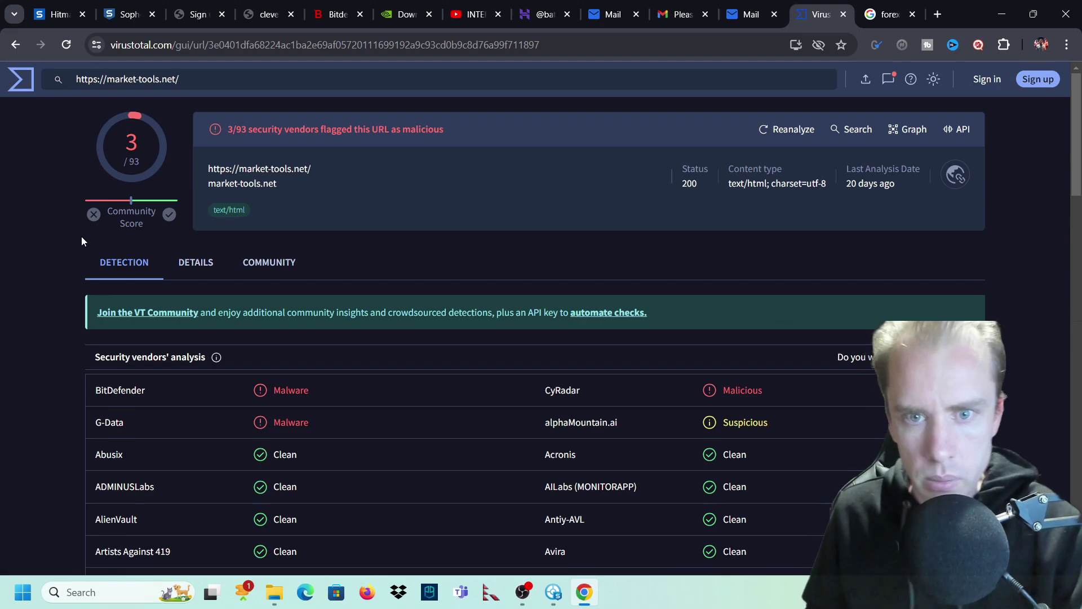
pyautogui.scroll(-1, 81, 236)
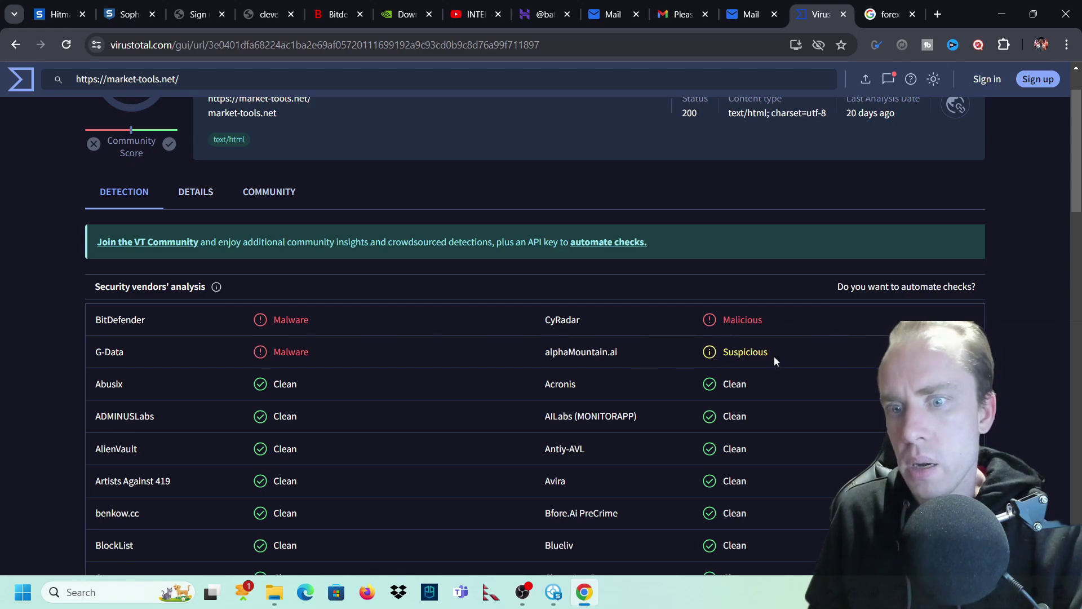
pyautogui.scroll(-15, 770, 351)
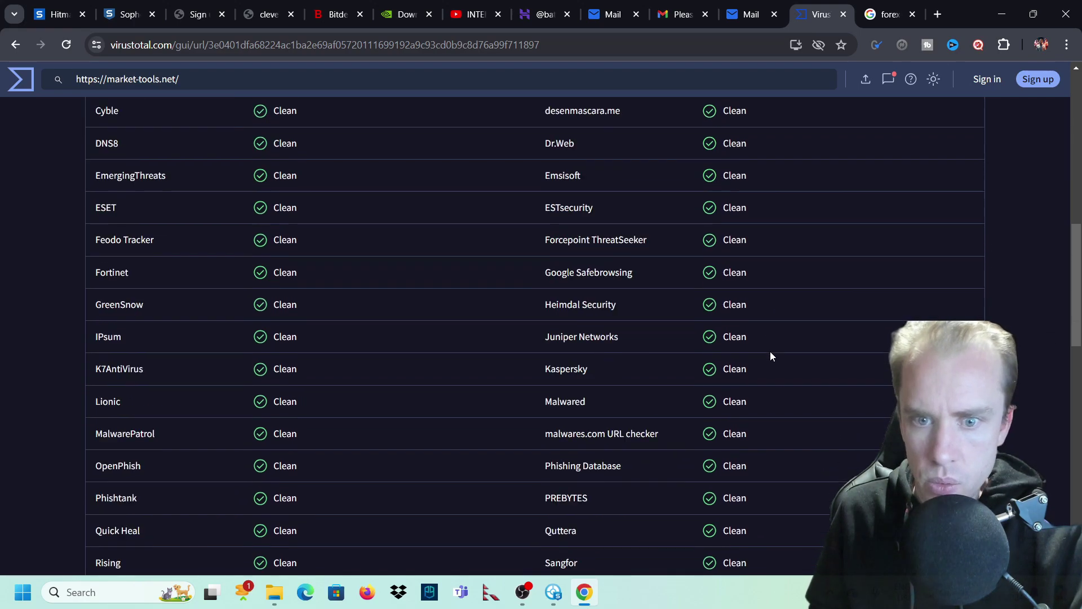
pyautogui.scroll(-3, 771, 356)
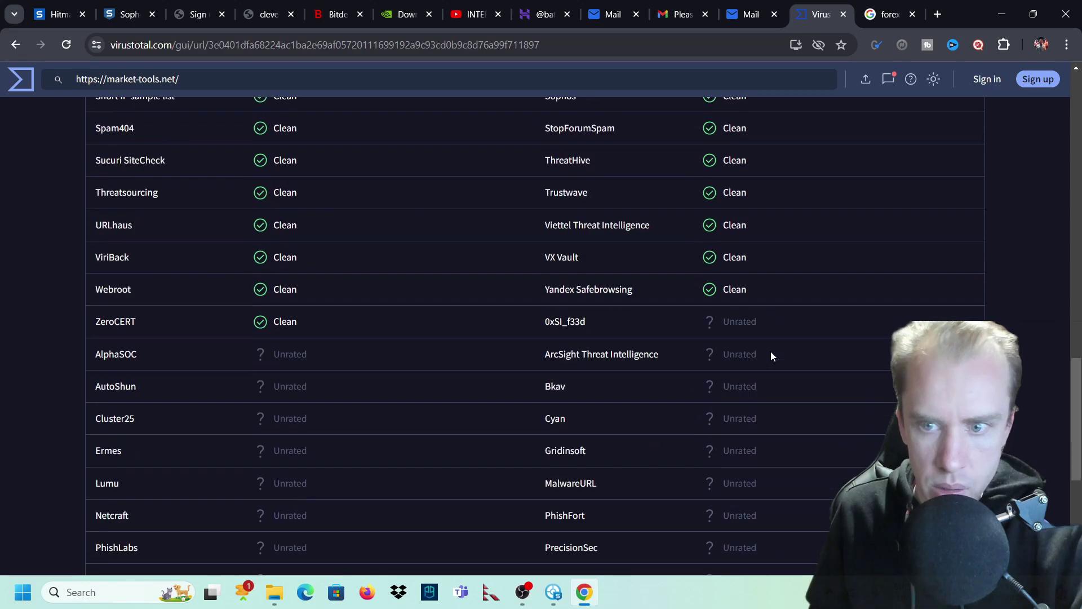
pyautogui.scroll(5, 771, 356)
pyautogui.scroll(12, 771, 356)
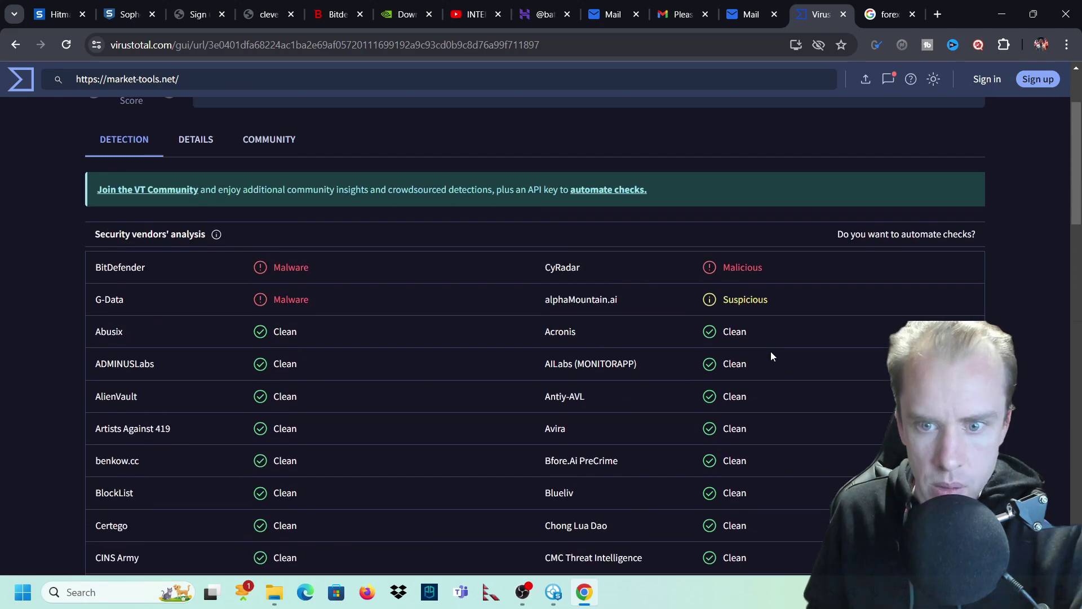
# Finish scanning the vendor results, then bring HitmanPro's Advanced settings window back to the front
pyautogui.scroll(-1, 120, 384)
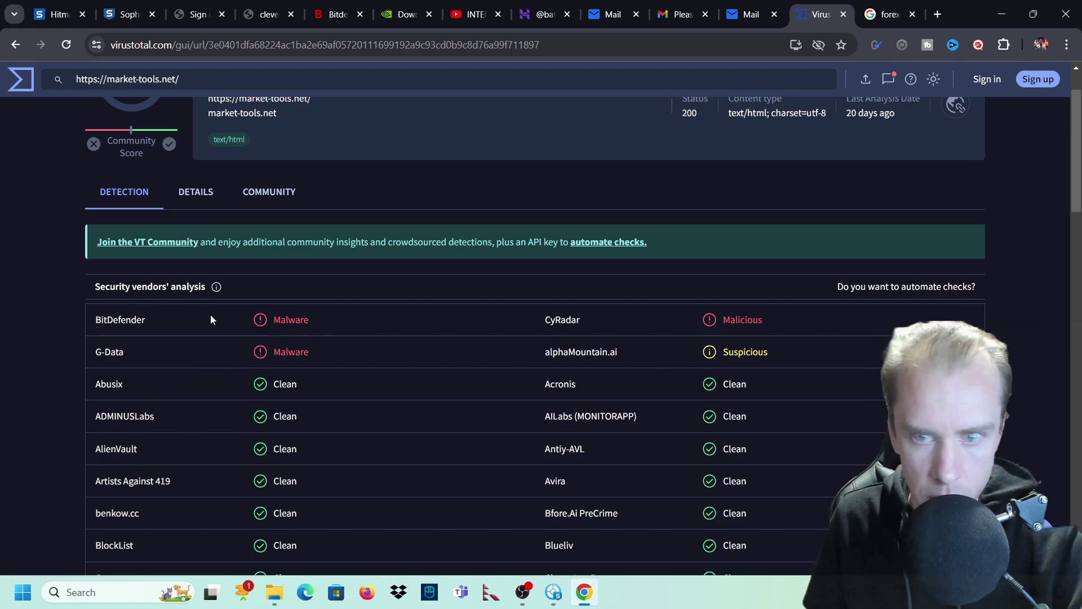
pyautogui.scroll(-9, 211, 316)
pyautogui.scroll(-3, 215, 314)
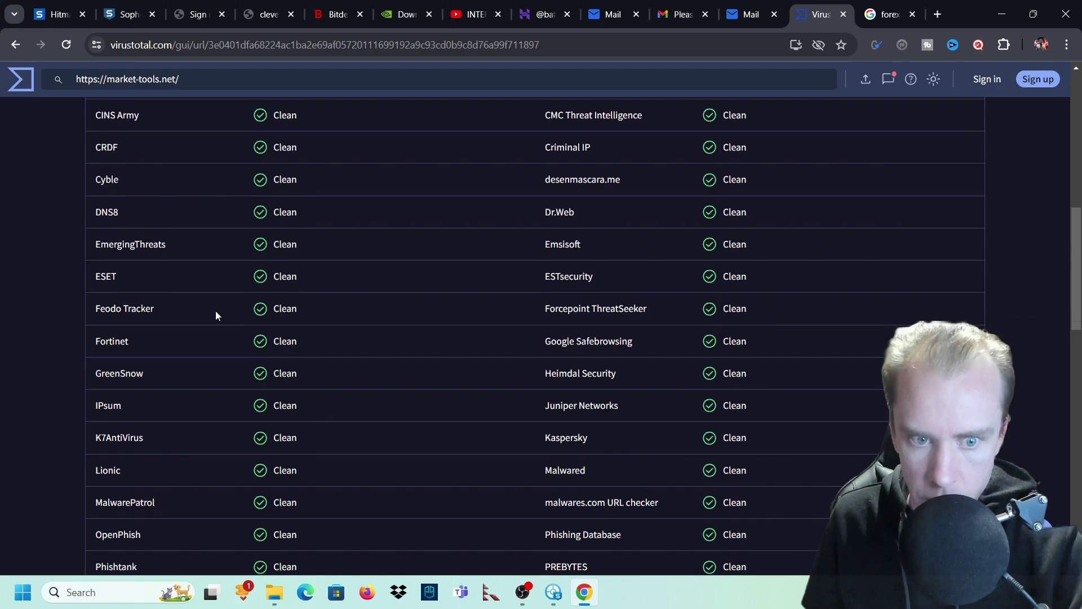
pyautogui.scroll(-4, 220, 310)
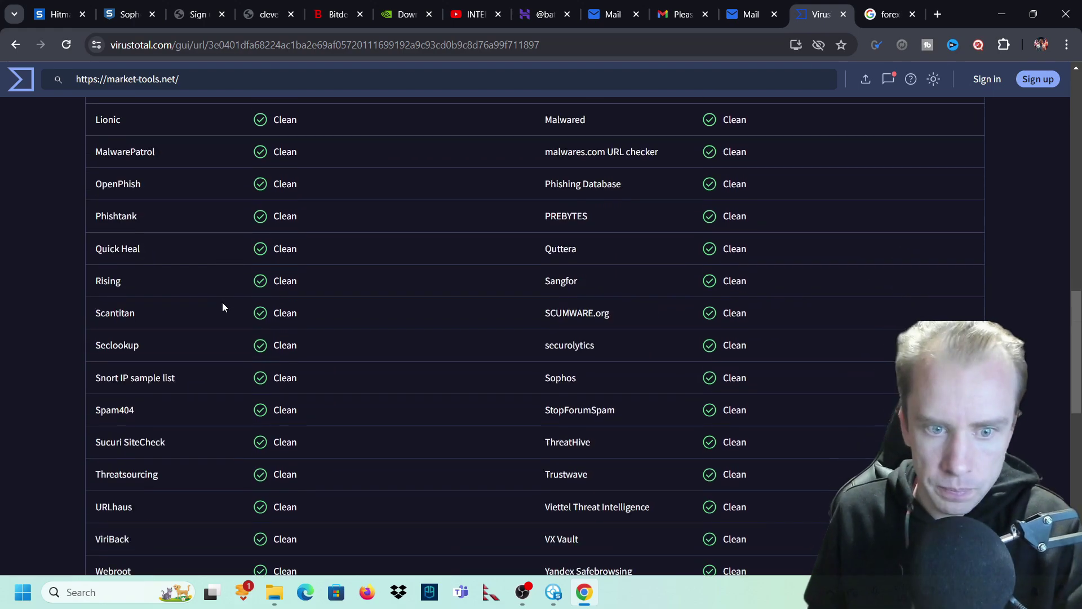
pyautogui.scroll(18, 222, 302)
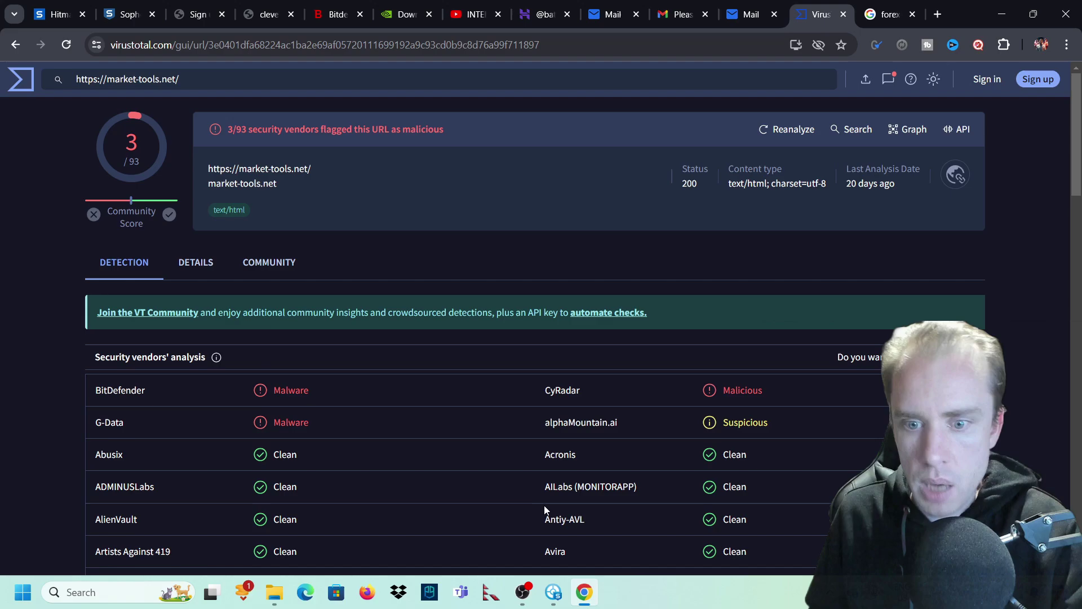
pyautogui.click(554, 591)
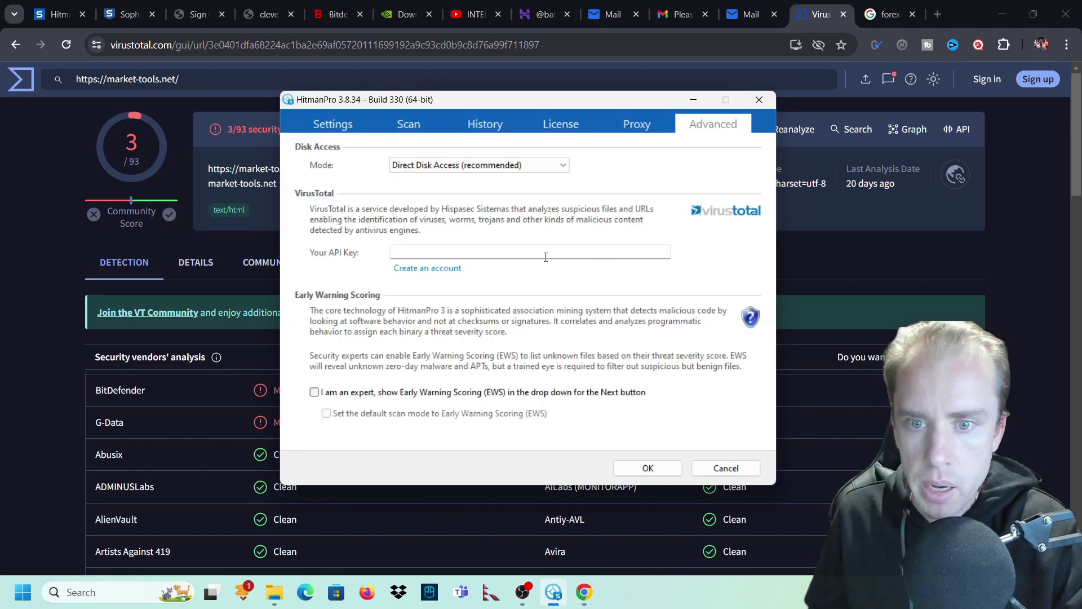
# Place the cursor in the VirusTotal 'Your API Key' field on HitmanPro's Advanced tab
pyautogui.click(628, 256)
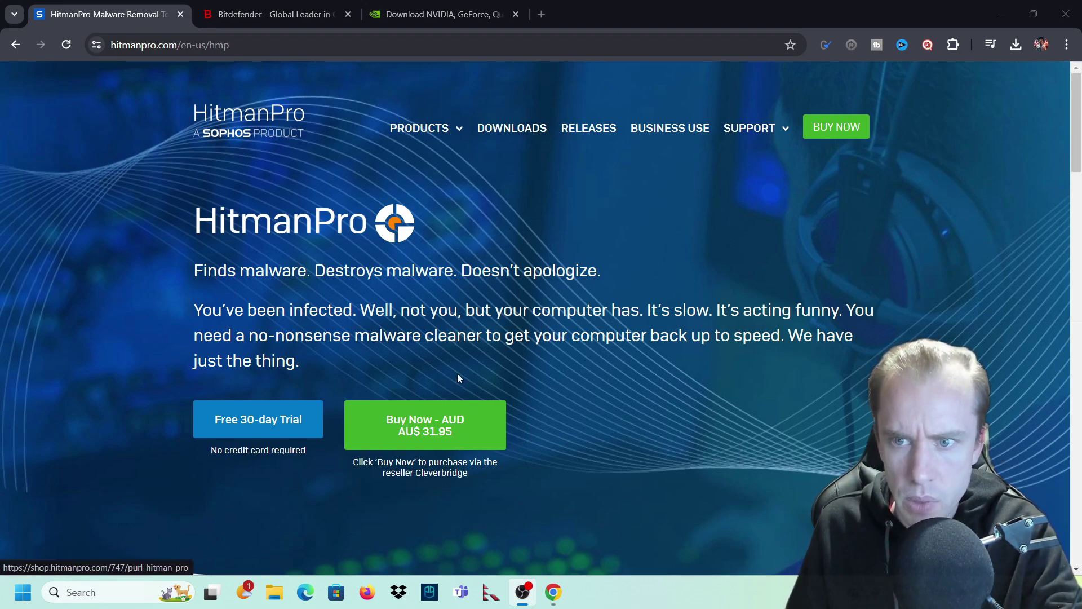
# Scroll the hitmanpro.com page down to the section describing the 10MB, no-install scanner
pyautogui.scroll(-1, 457, 372)
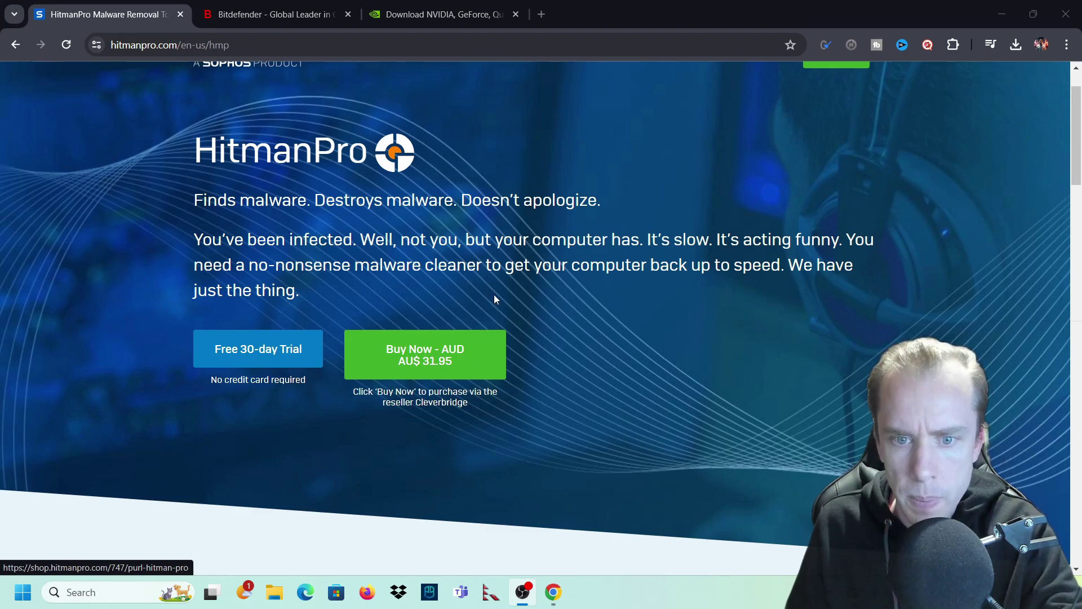
pyautogui.scroll(-7, 494, 296)
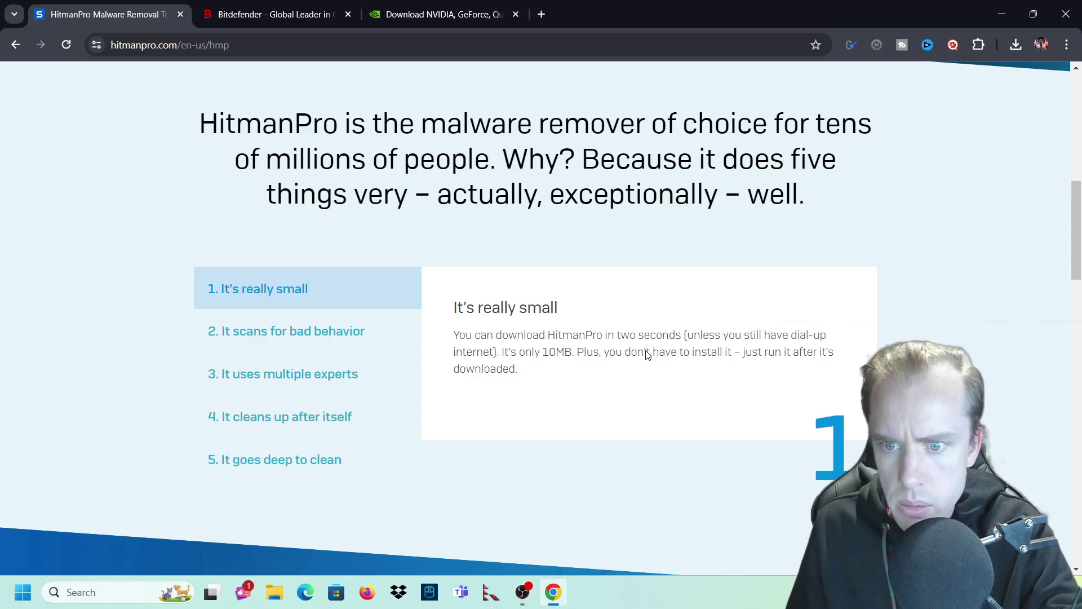
# Read features 2–5: scans for bad behavior, multiple experts, cleans up after itself, goes deep to clean
pyautogui.click(406, 334)
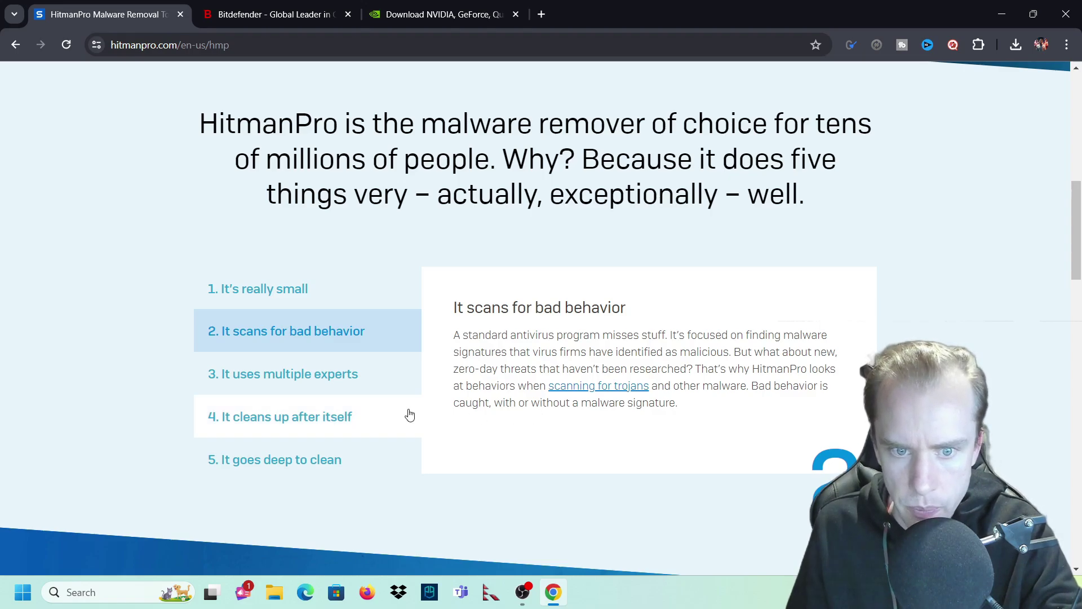
pyautogui.click(386, 389)
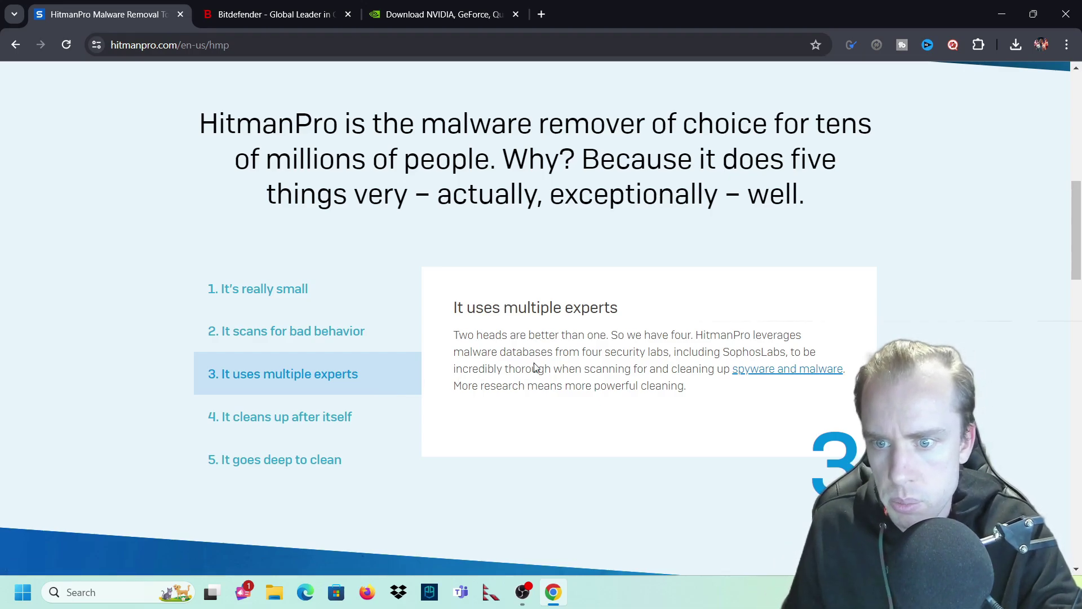
pyautogui.click(353, 412)
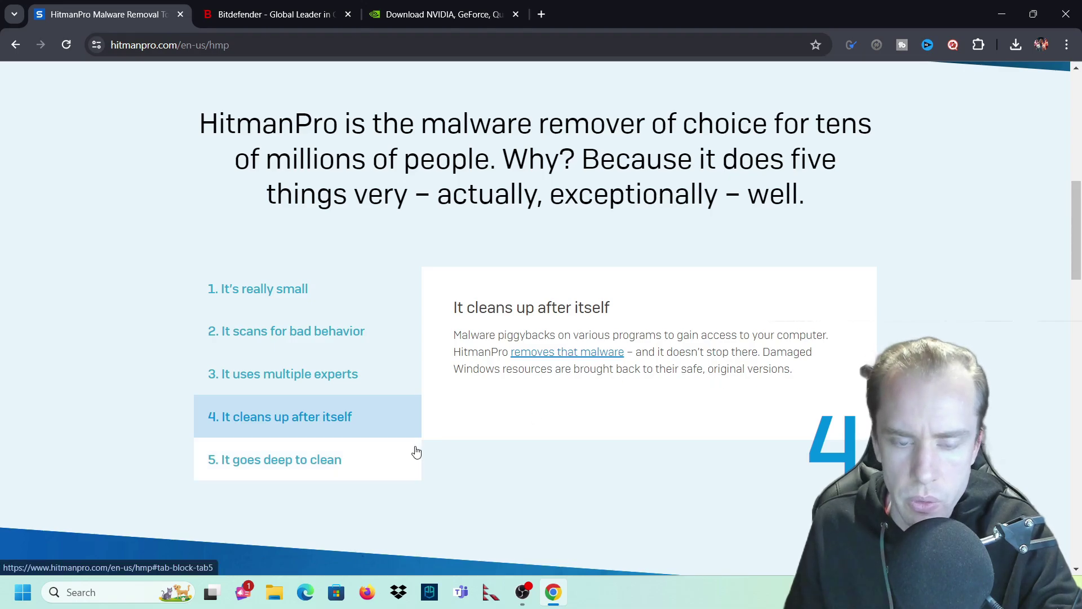
pyautogui.click(366, 460)
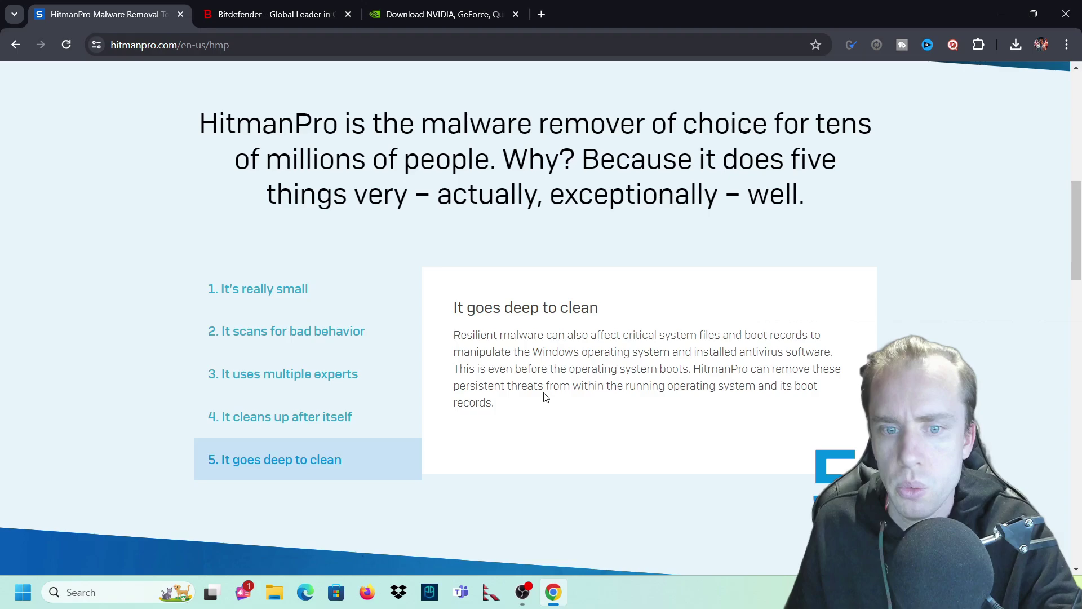
# Scroll to the FAQ, expand 'Does this work on macOS?', then return to the page top
pyautogui.scroll(-8, 545, 397)
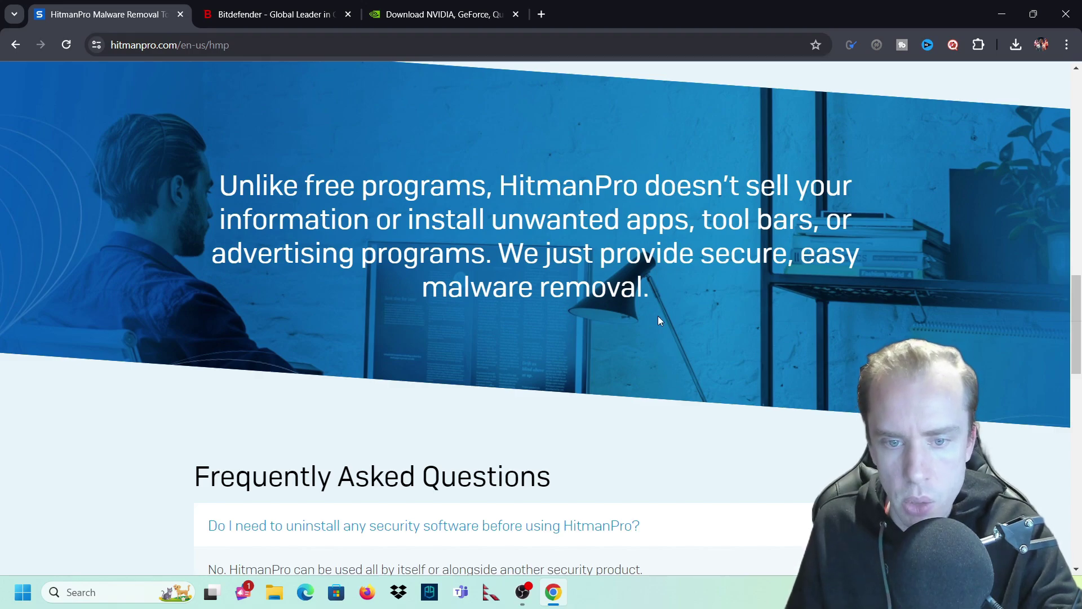
pyautogui.scroll(-5, 603, 279)
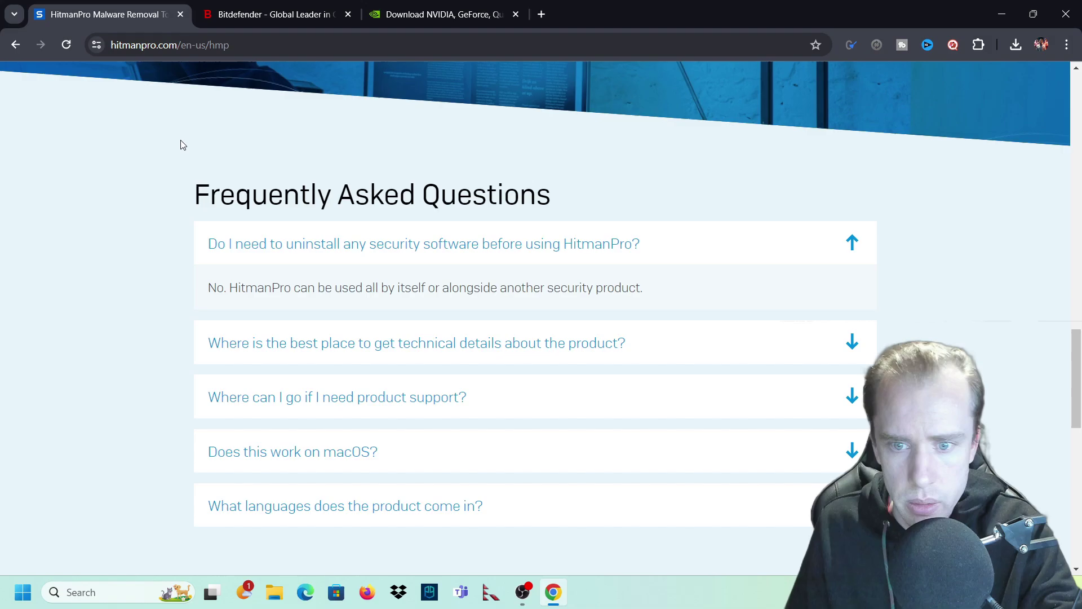
pyautogui.scroll(-1, 183, 145)
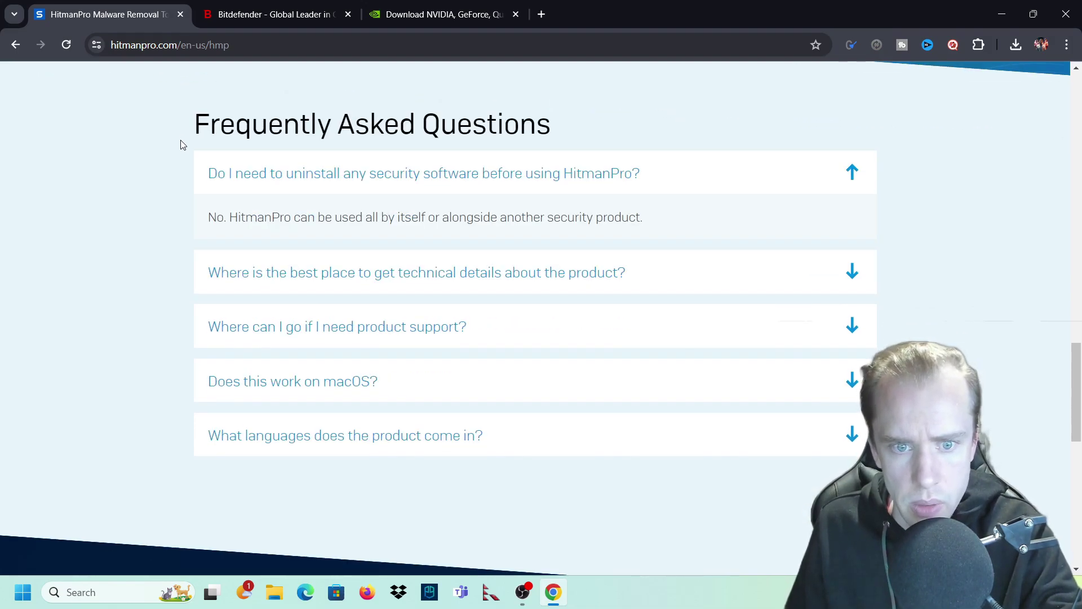
pyautogui.scroll(-1, 181, 150)
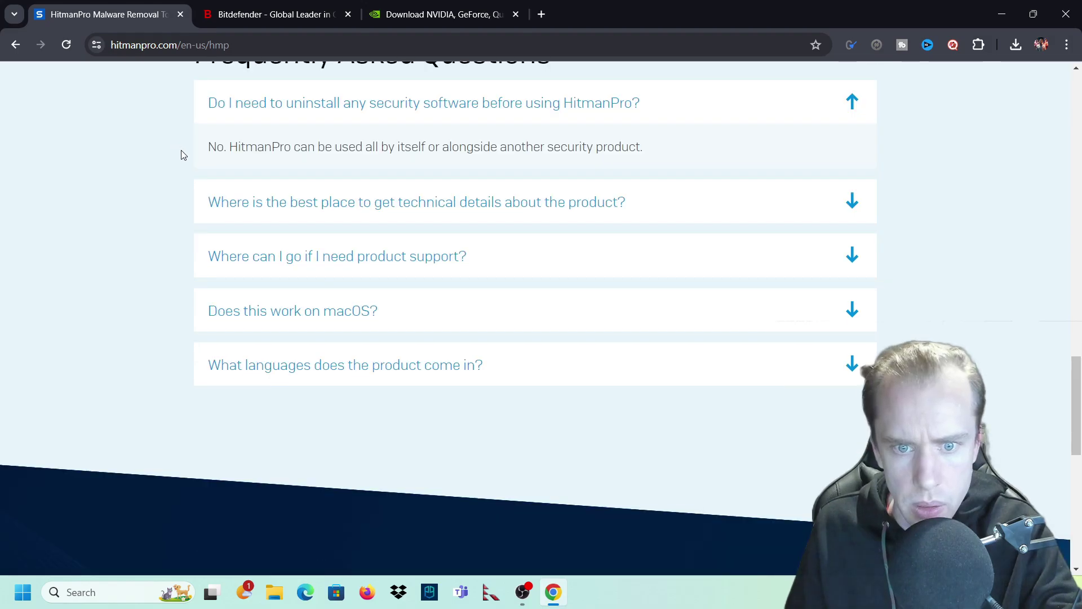
pyautogui.scroll(-5, 181, 150)
pyautogui.scroll(3, 183, 154)
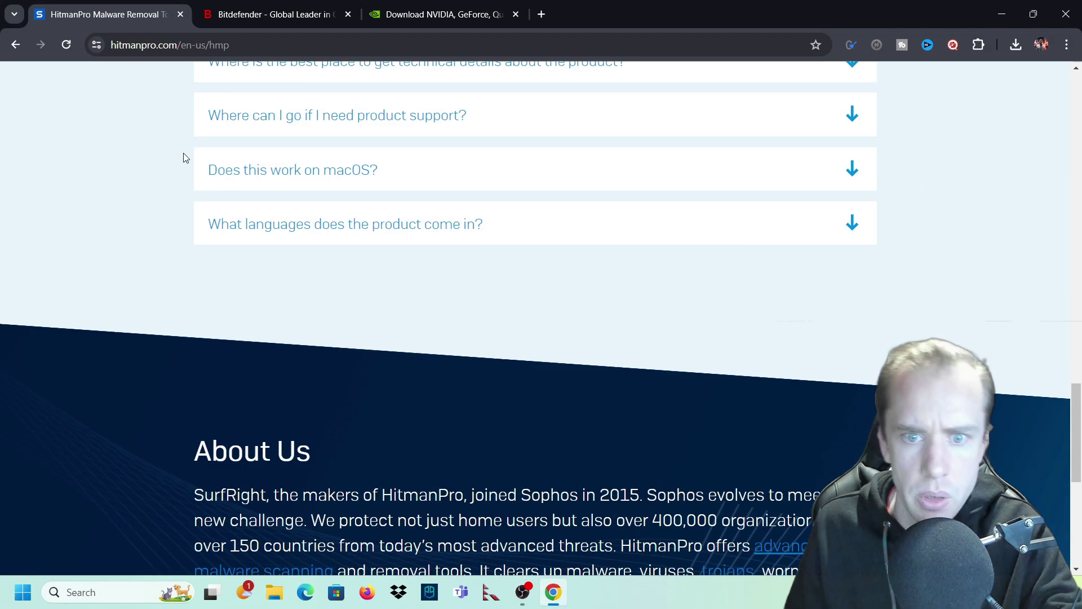
pyautogui.scroll(1, 181, 158)
pyautogui.scroll(-1, 184, 159)
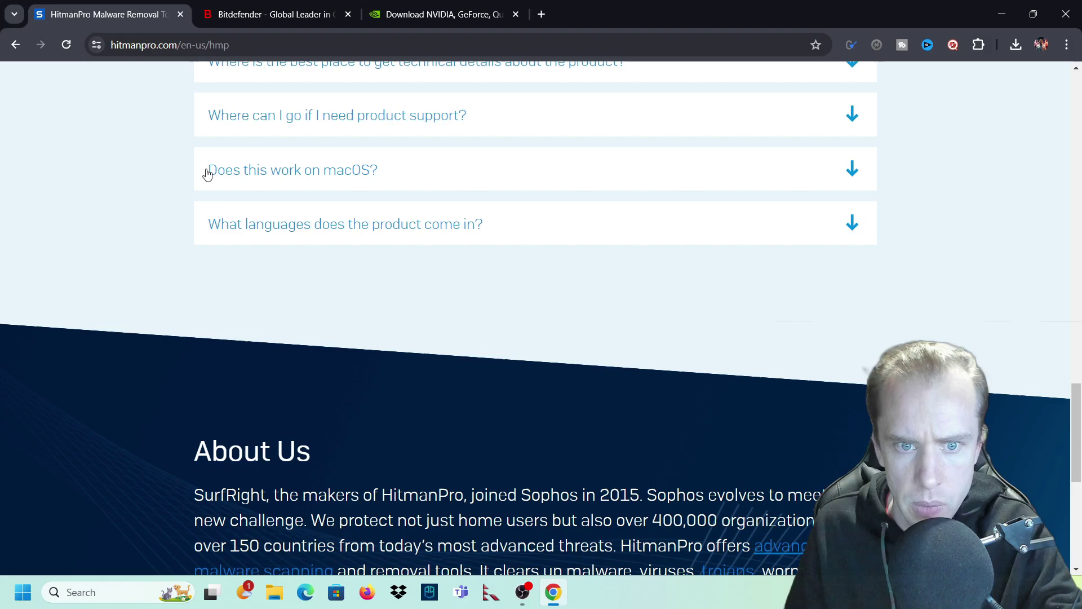
pyautogui.click(281, 188)
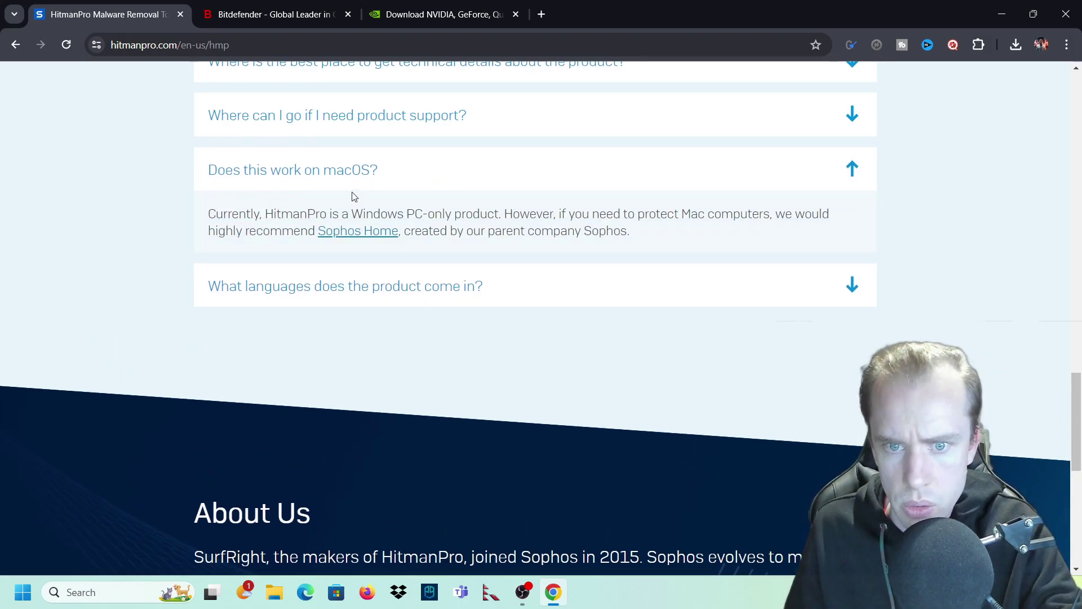
pyautogui.scroll(-9, 575, 194)
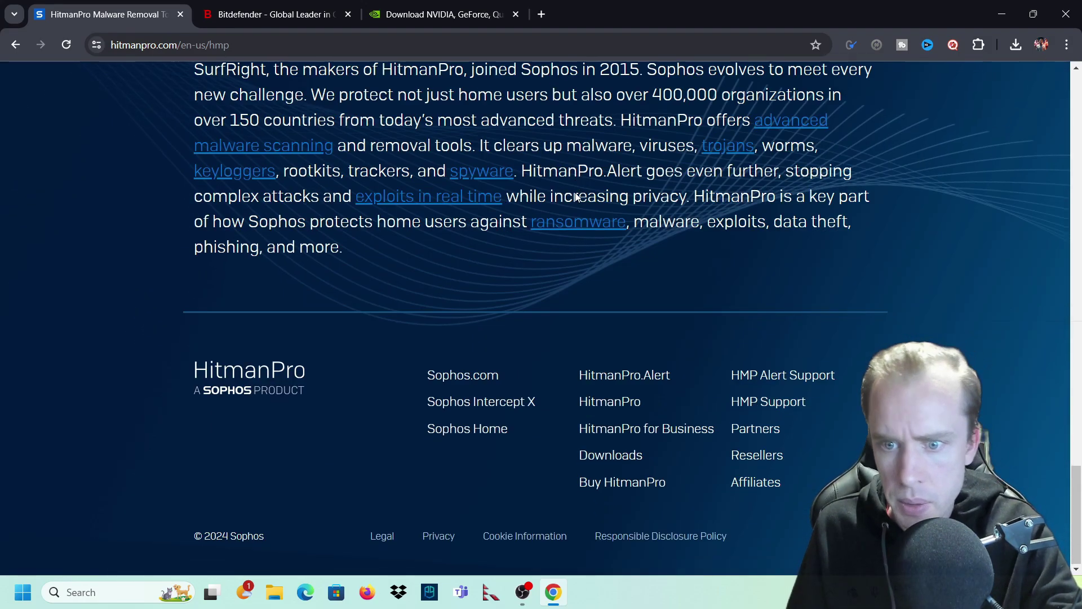
pyautogui.press('Home')
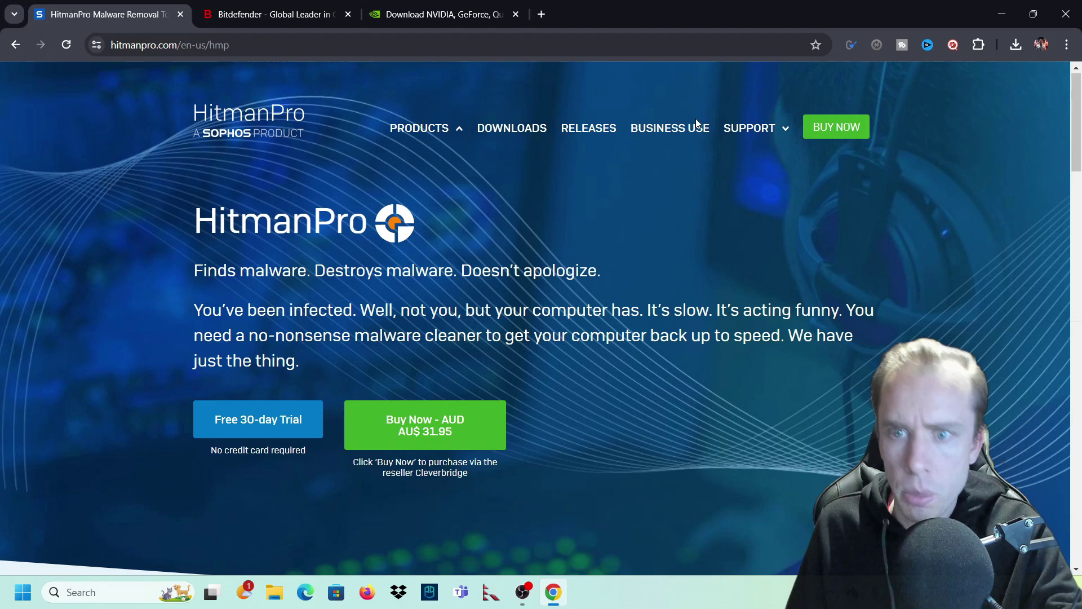
# Open HitmanPro.Alert from the Products menu and scroll to its five reasons, starting with Includes HitmanPro features
pyautogui.moveTo(459, 134)
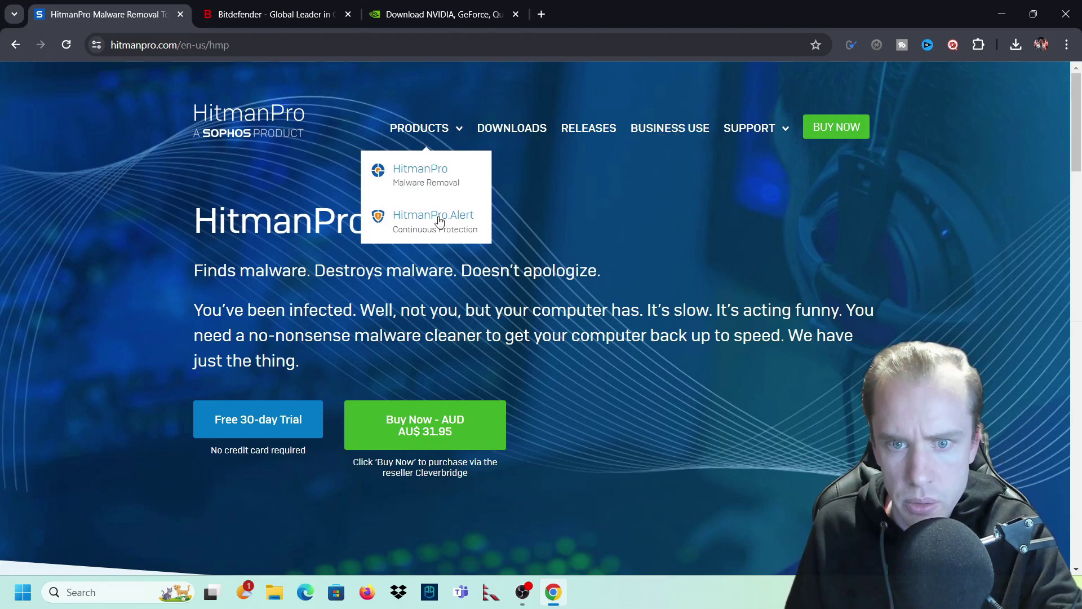
pyautogui.click(439, 224)
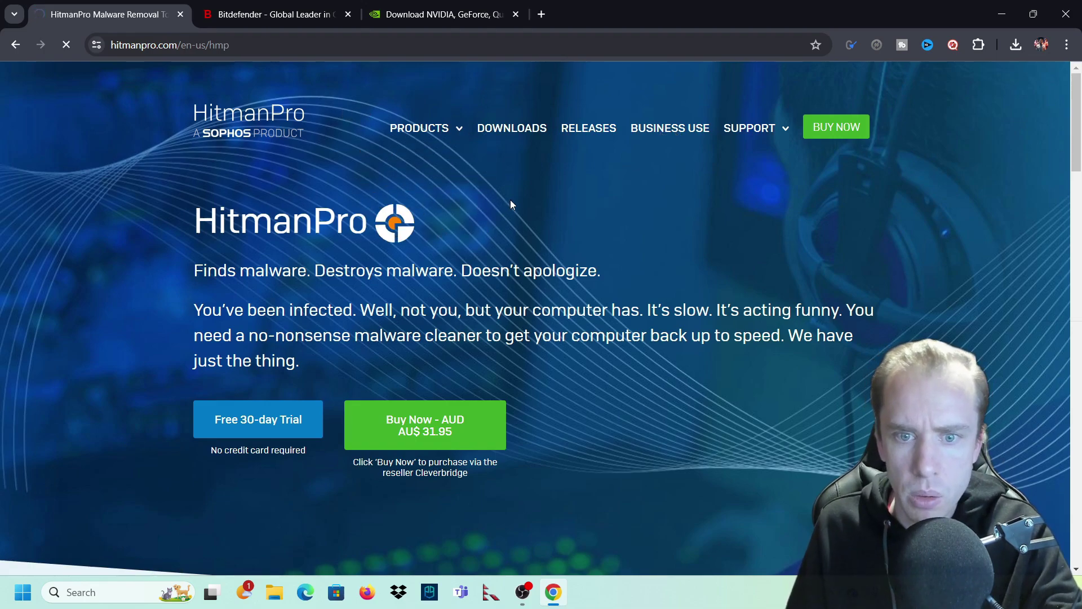
pyautogui.scroll(-3, 510, 200)
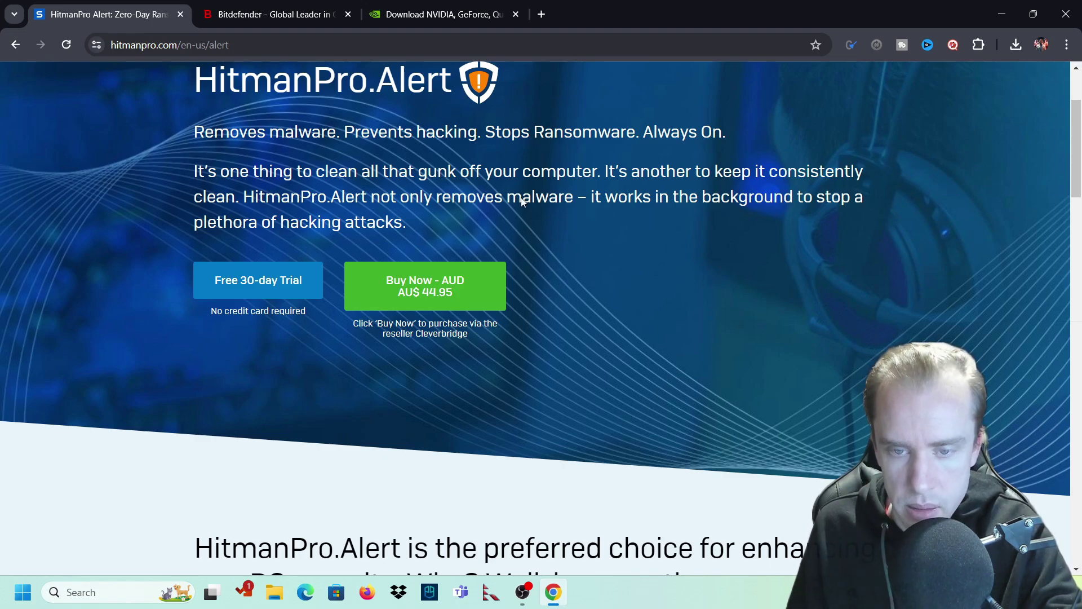
pyautogui.scroll(-6, 540, 194)
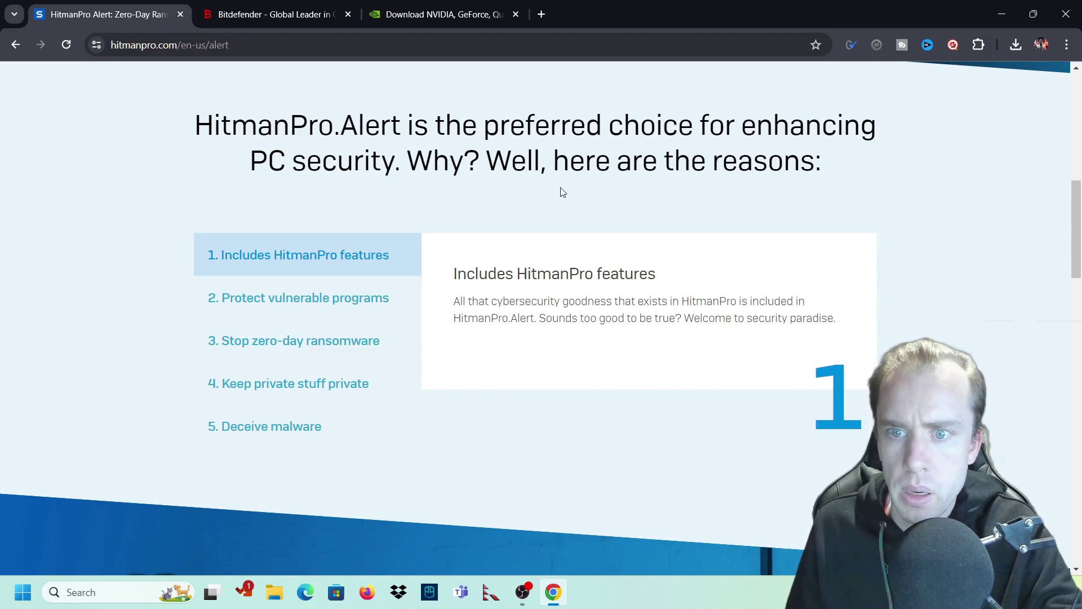
pyautogui.scroll(-1, 563, 193)
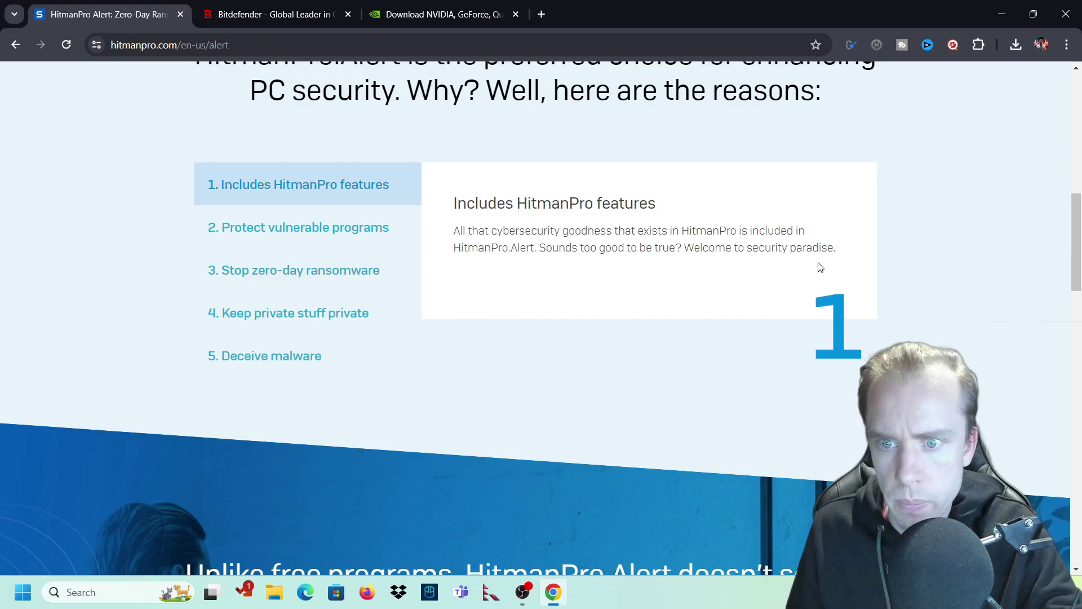
# Show the '2. Protect vulnerable programs' explanation, then the '3. Stop zero-day ransomware' one
pyautogui.click(323, 246)
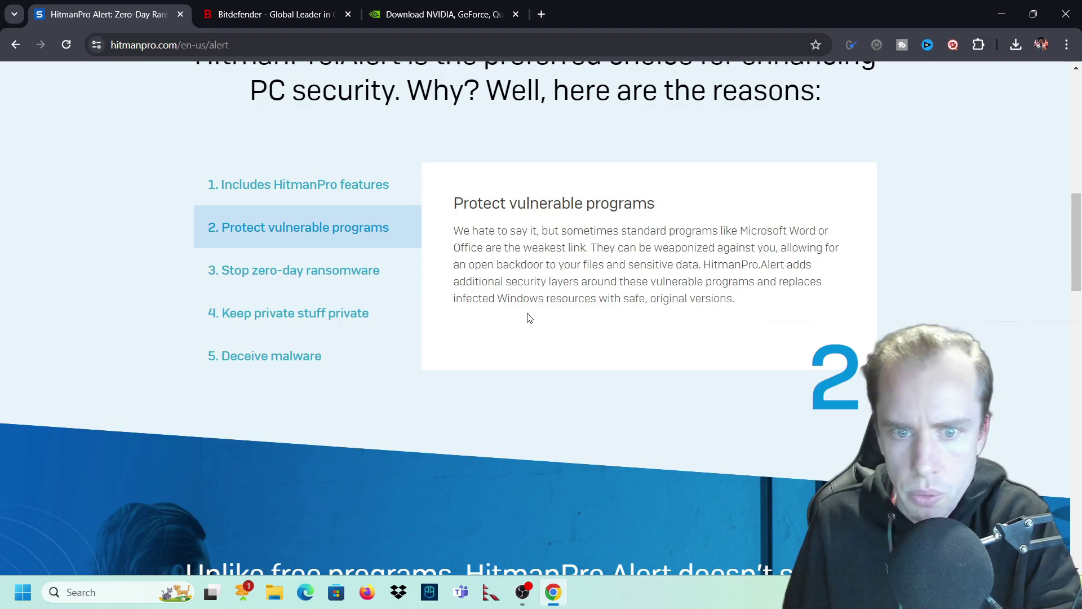
pyautogui.click(370, 275)
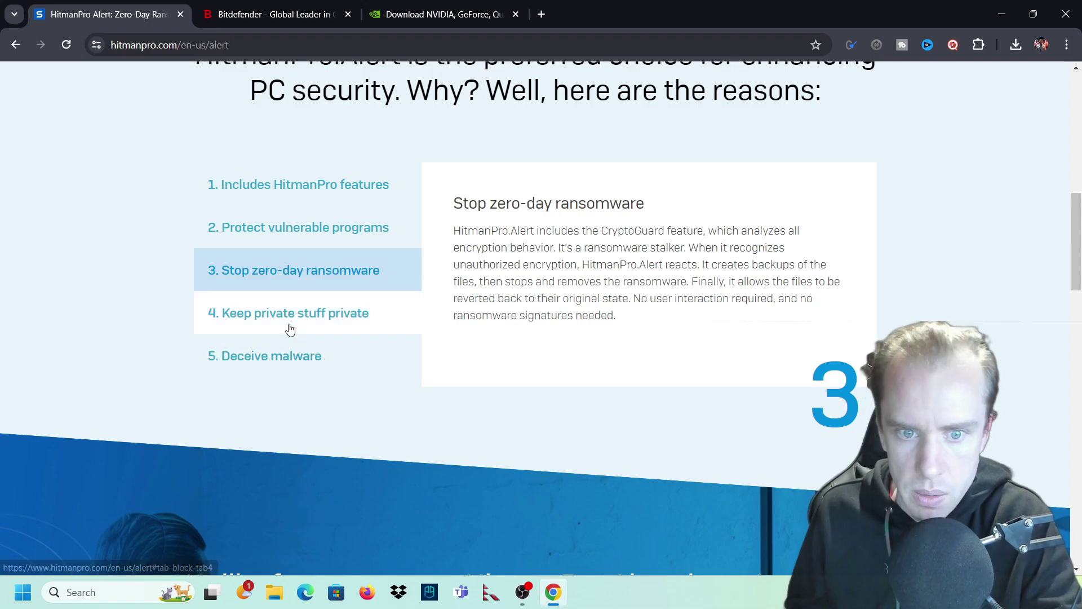
# Display reason 4, 'Keep private stuff private', on the HitmanPro.Alert page
pyautogui.click(358, 328)
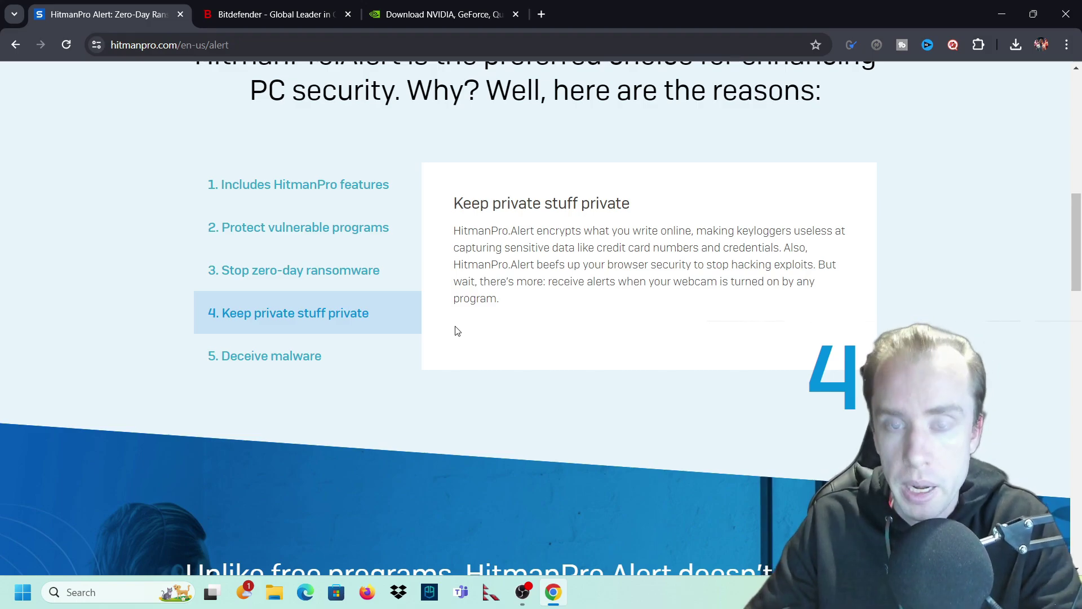
pyautogui.press('super')
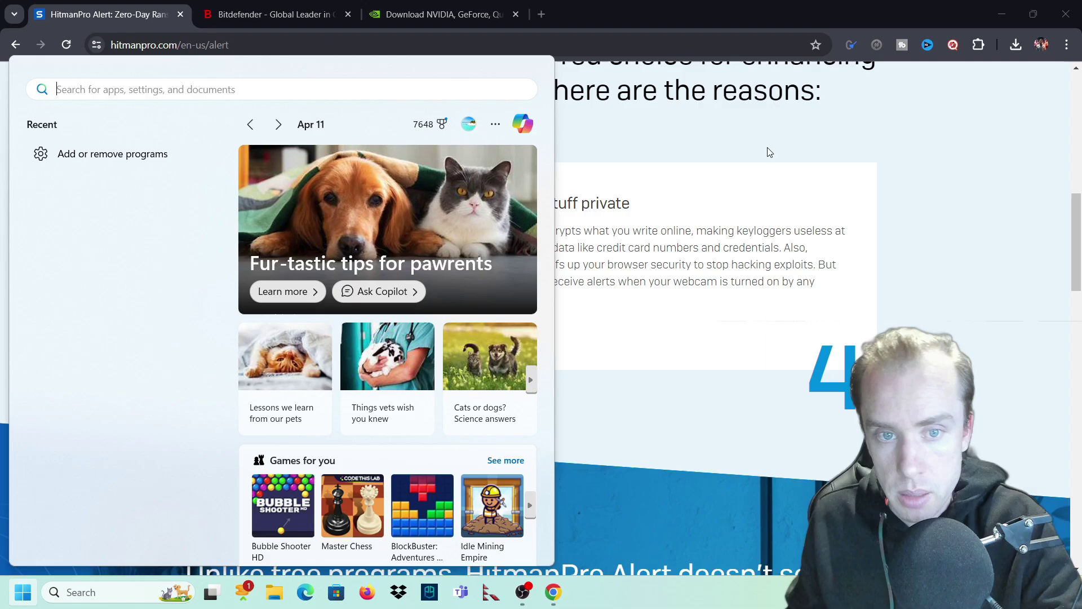
pyautogui.press('super')
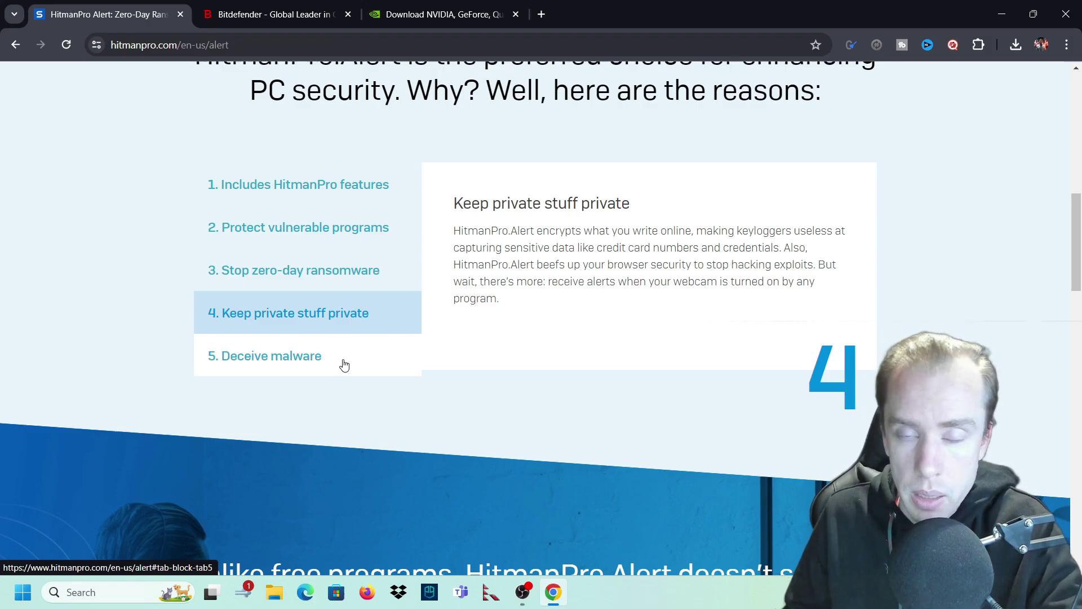
# Show the '5. Deceive malware' explanation, then scroll past the FAQ to About Us
pyautogui.click(344, 365)
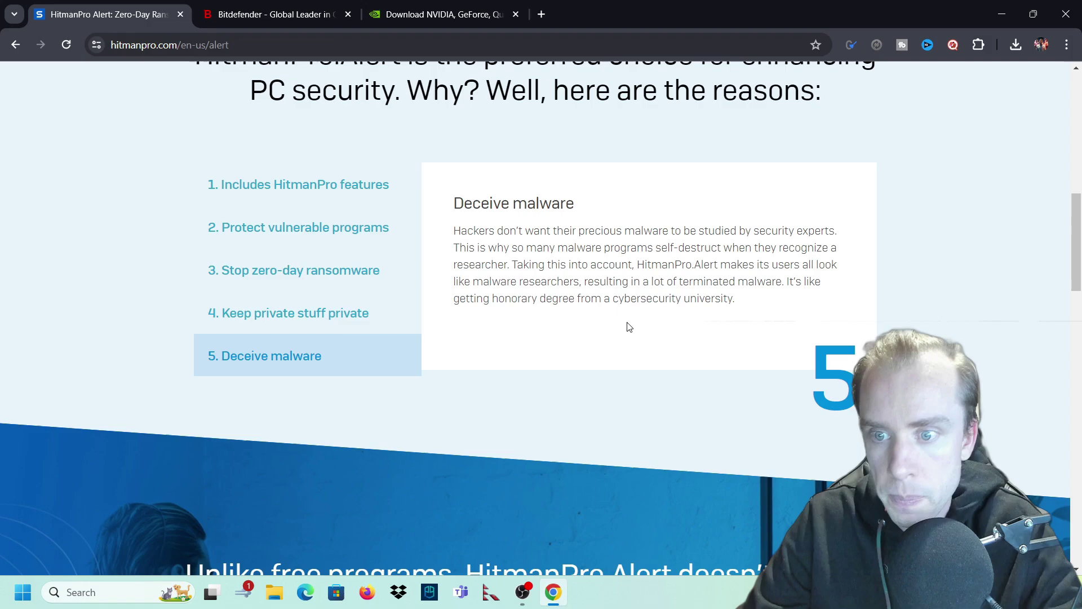
pyautogui.scroll(-6, 630, 325)
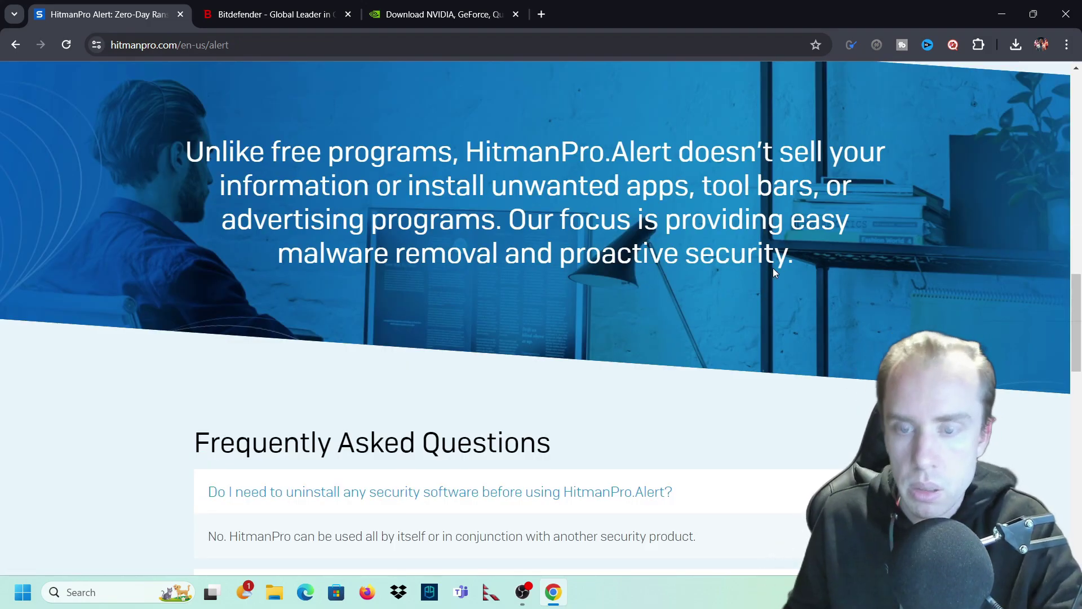
pyautogui.scroll(-2, 792, 275)
pyautogui.scroll(-5, 858, 227)
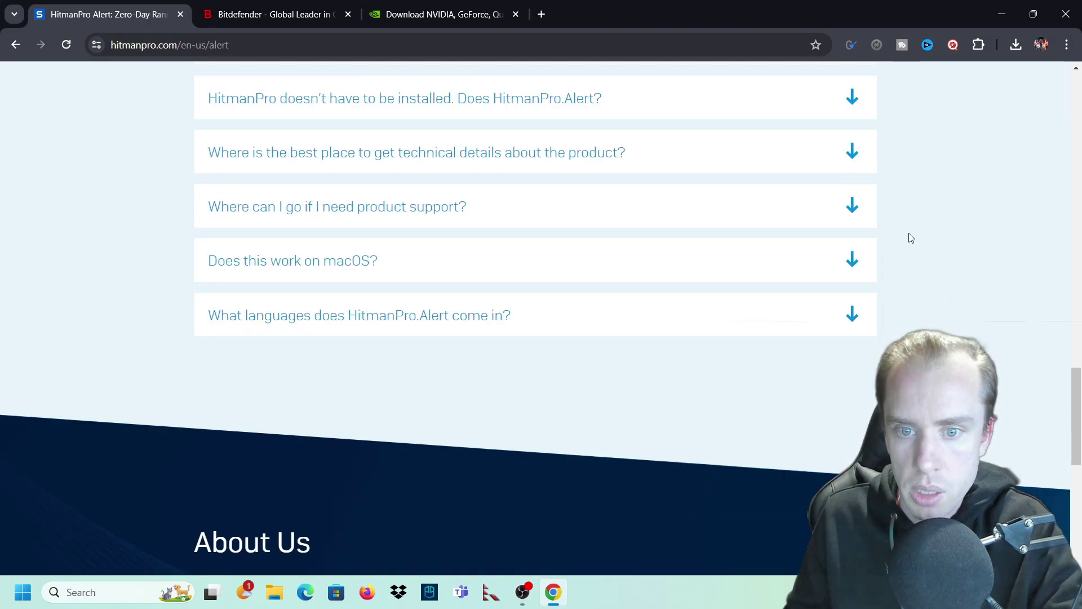
pyautogui.scroll(-5, 908, 244)
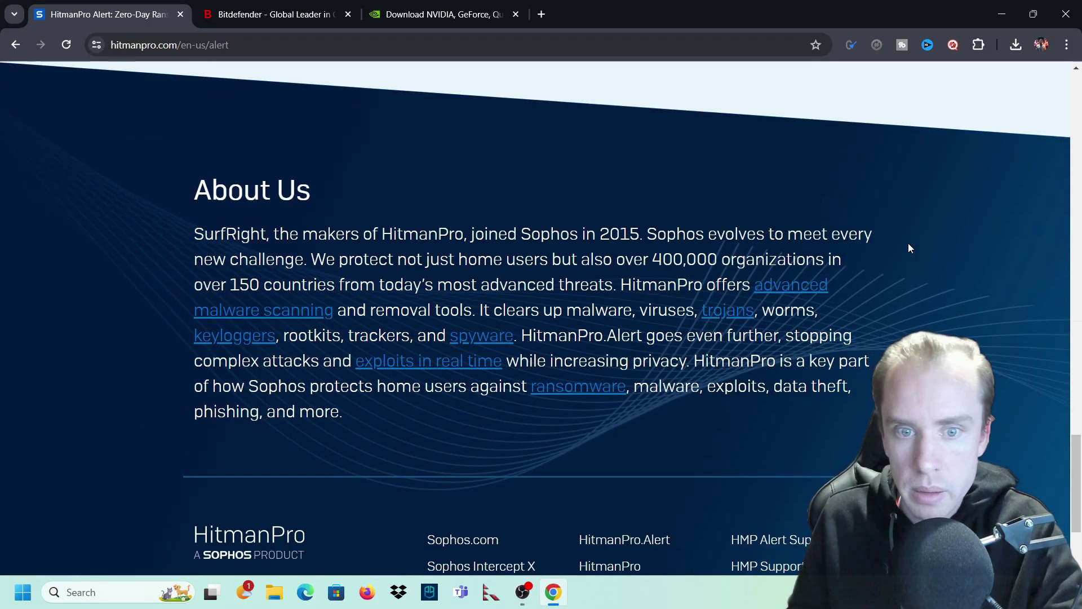
pyautogui.scroll(-1, 902, 247)
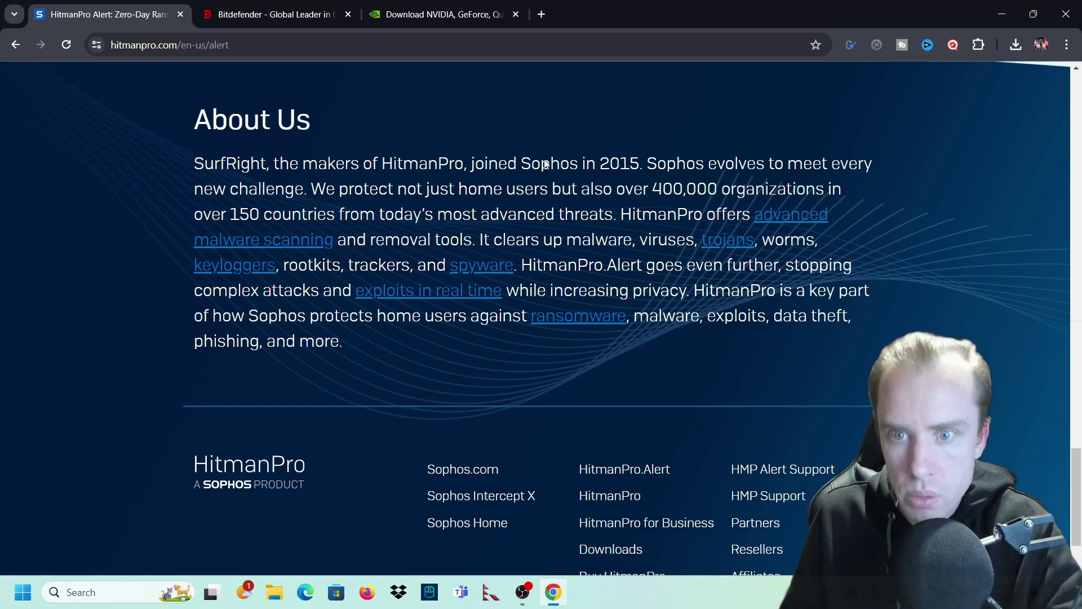
# Search the web for the selected phrase 'Sophos in 2015' in a new tab
pyautogui.doubleClick(527, 167)
pyautogui.moveTo(527, 167); pyautogui.dragTo(619, 163)
pyautogui.hotkey('ctrl', 'c')
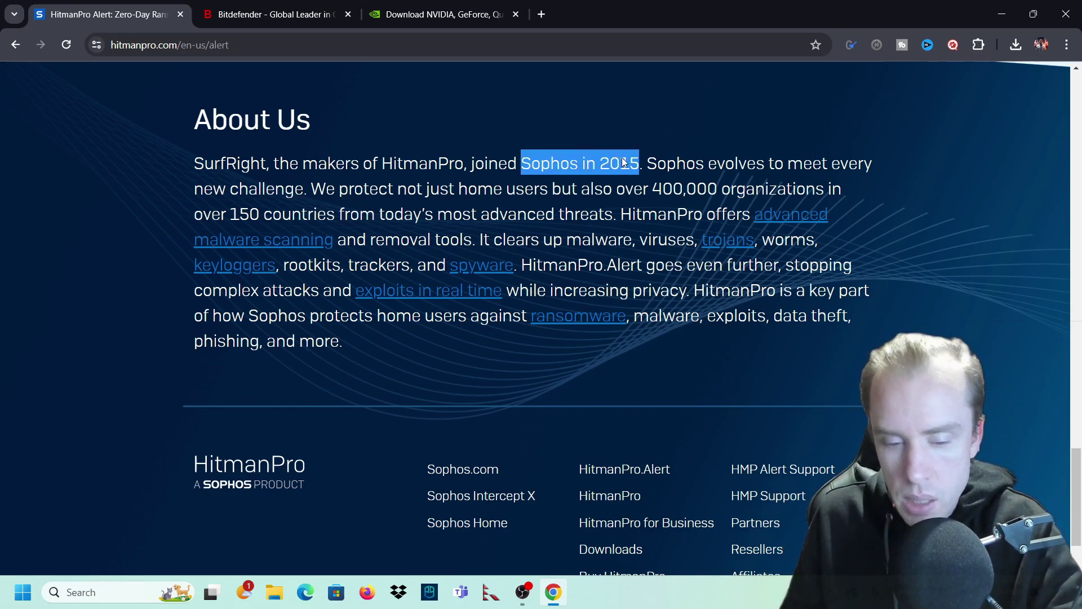
pyautogui.click(552, 14)
pyautogui.hotkey('ctrl', 'v')
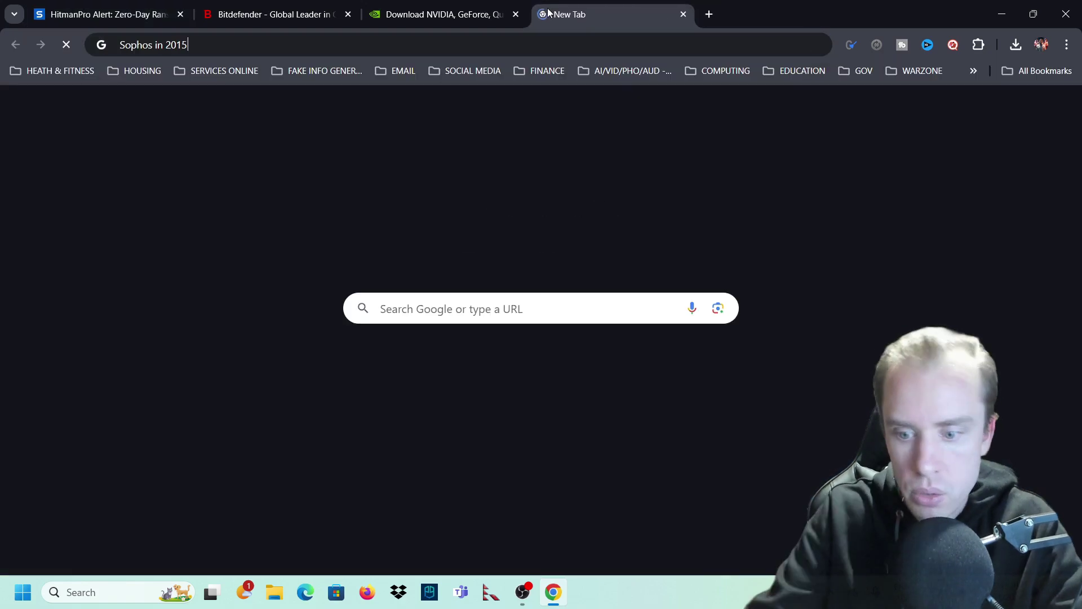
pyautogui.press('Return')
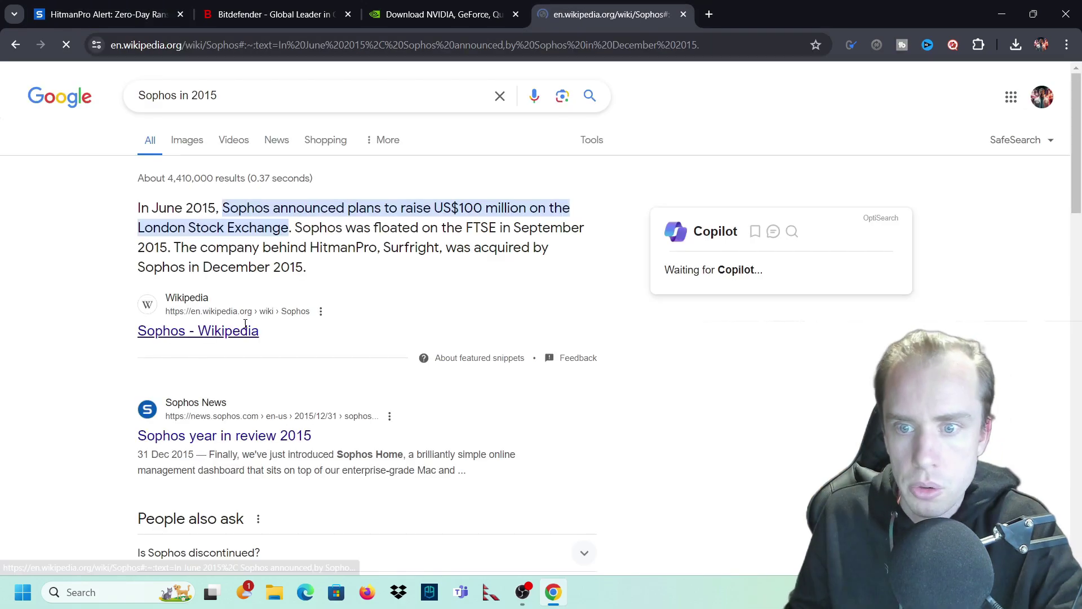
# Open the Sophos Wikipedia article, review its history, then follow its sophos.com link
pyautogui.click(198, 331)
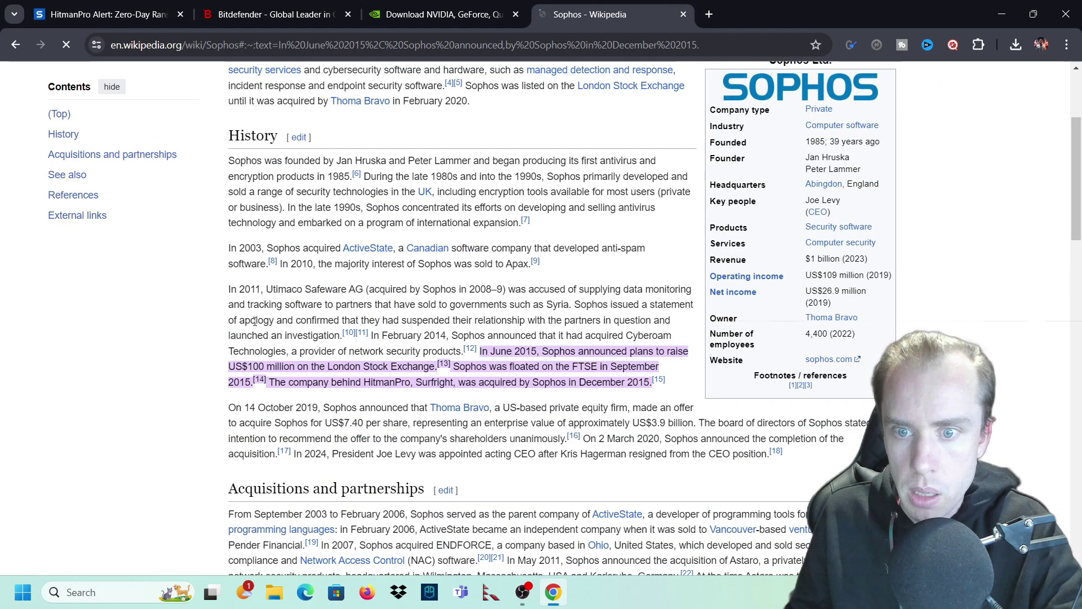
pyautogui.scroll(1, 304, 138)
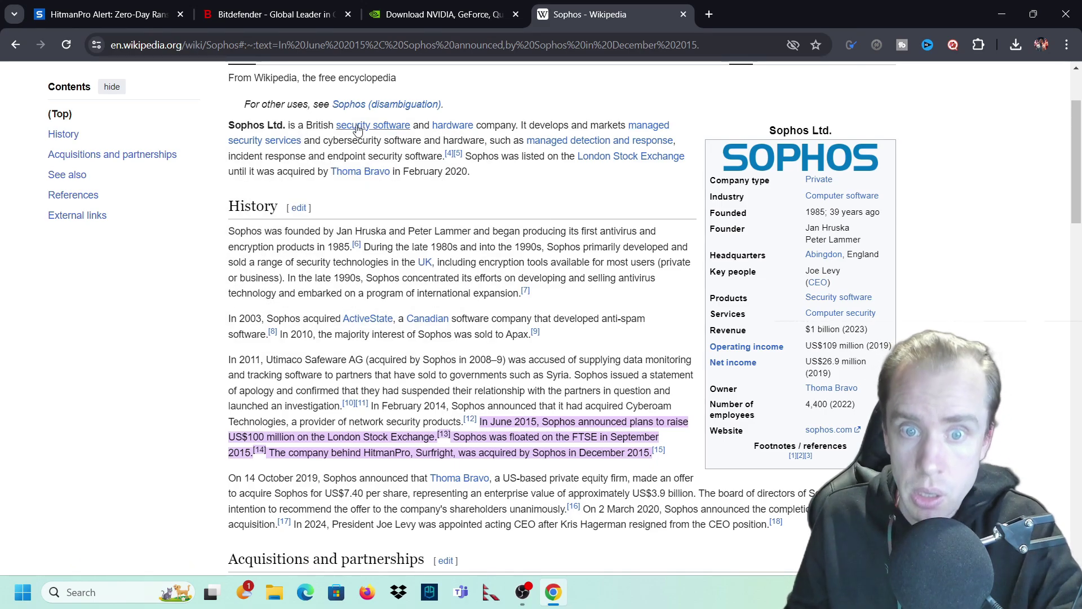
pyautogui.moveTo(433, 142)
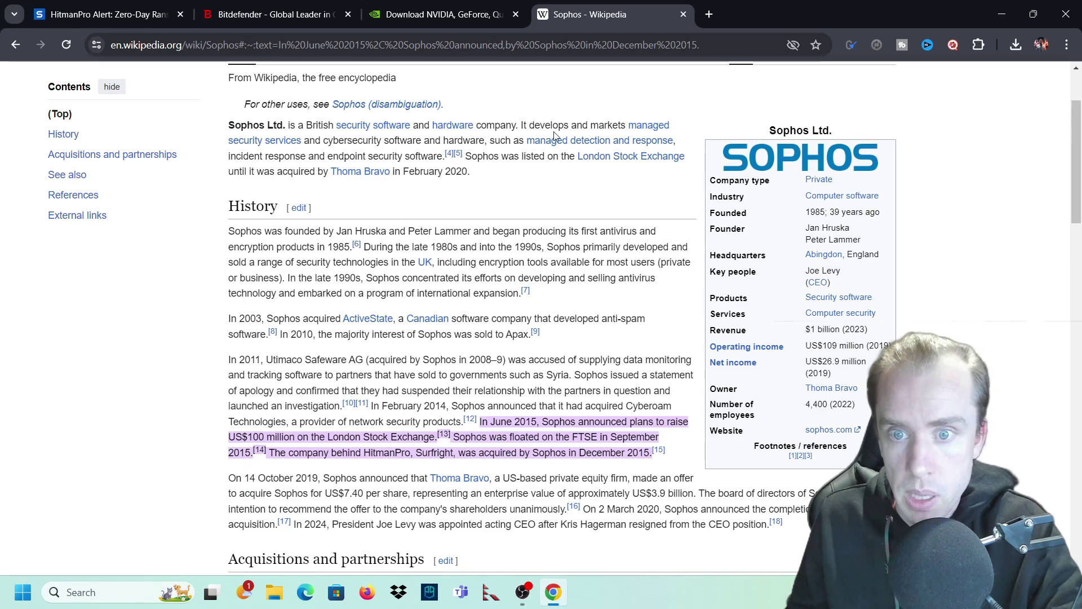
pyautogui.moveTo(647, 130)
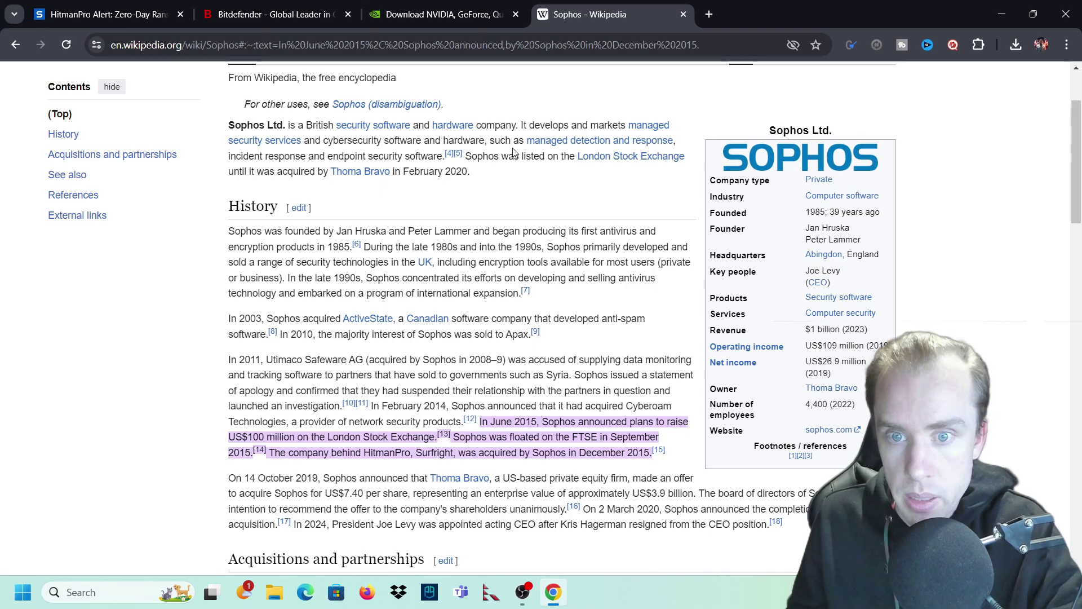
pyautogui.moveTo(565, 148)
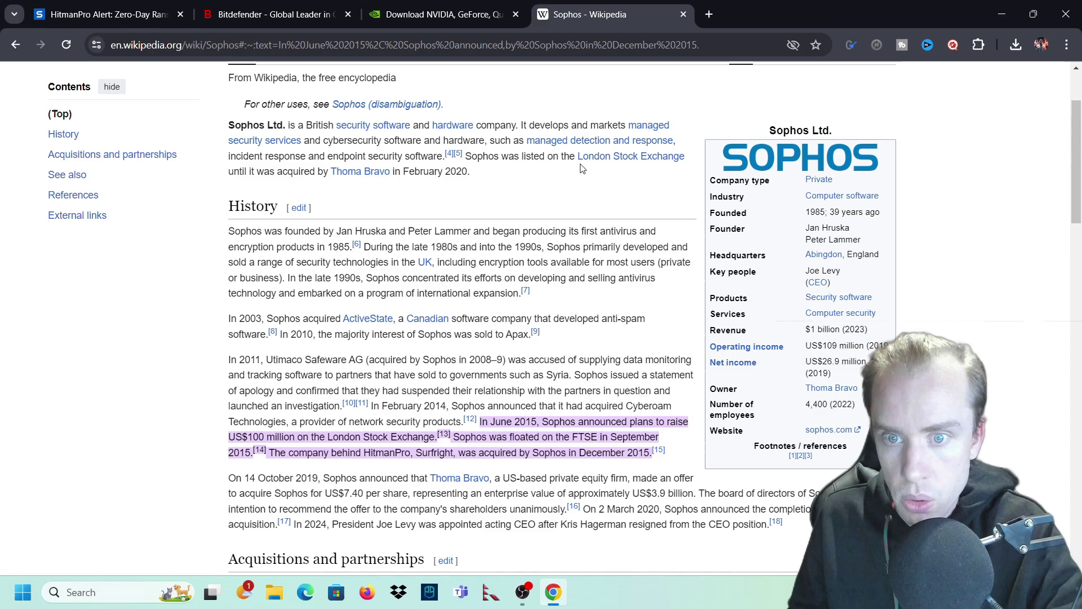
pyautogui.moveTo(604, 160)
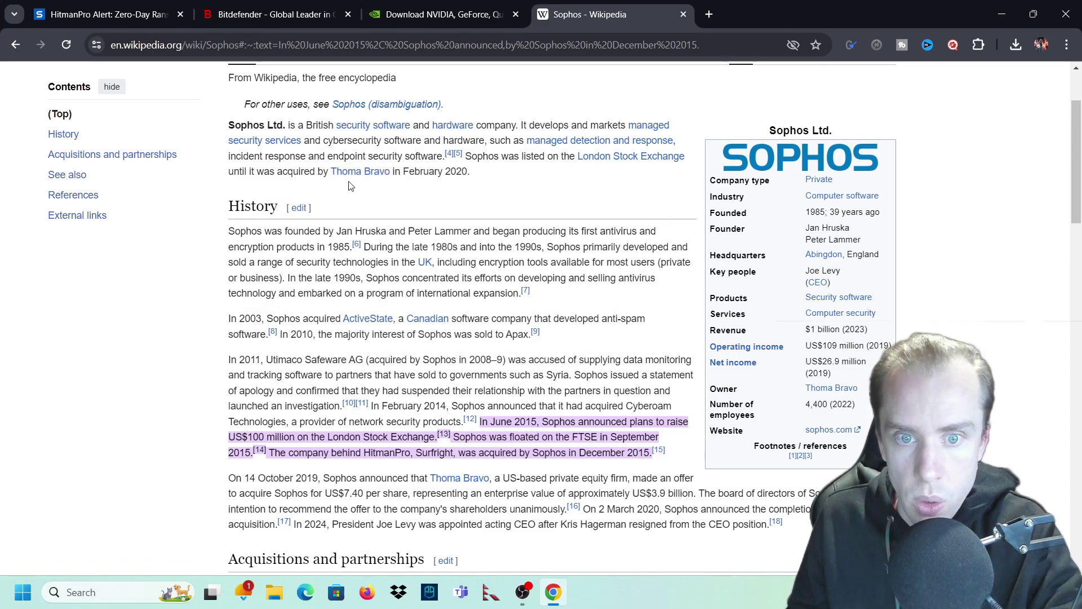
pyautogui.moveTo(354, 180)
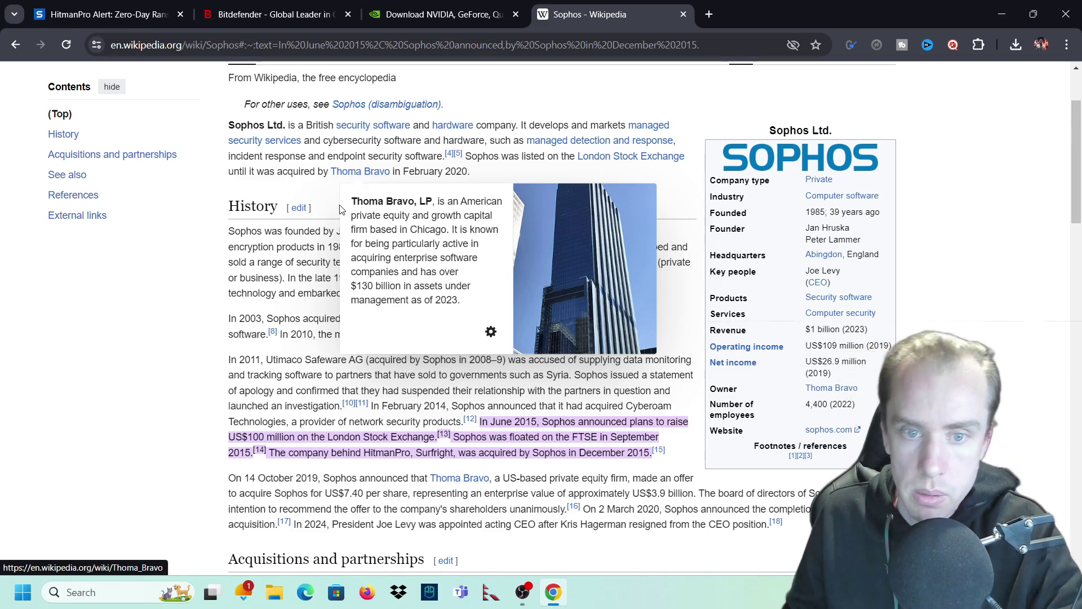
pyautogui.scroll(-1, 434, 219)
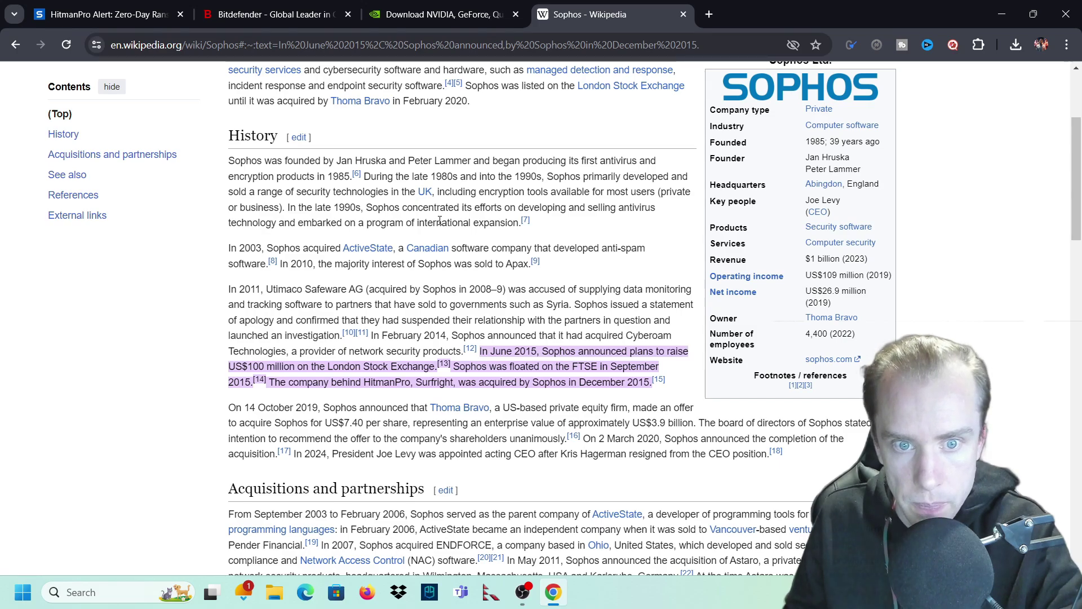
pyautogui.scroll(1, 944, 273)
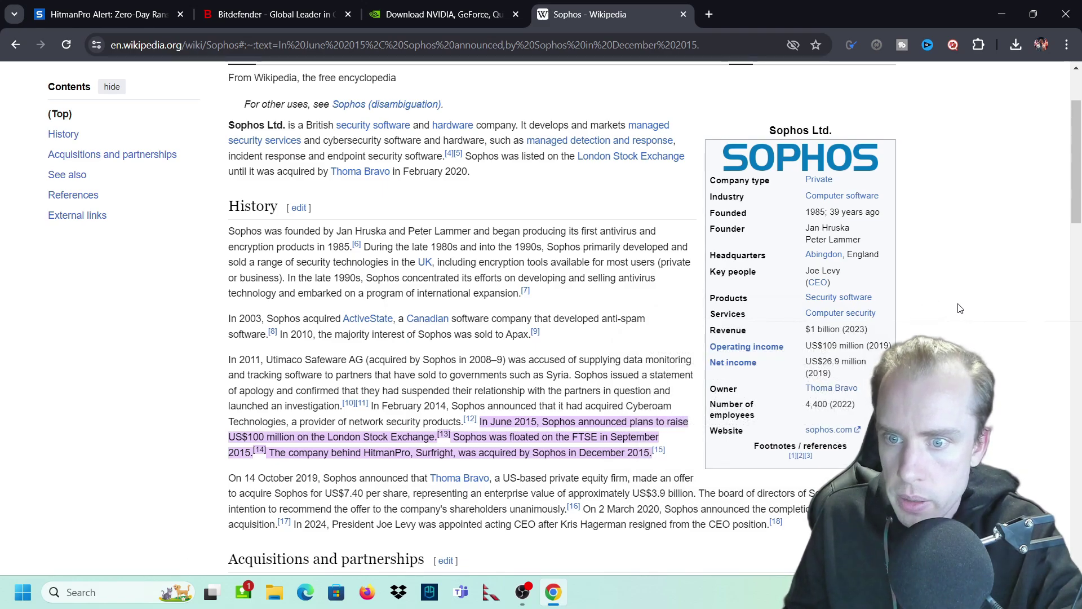
pyautogui.click(829, 429)
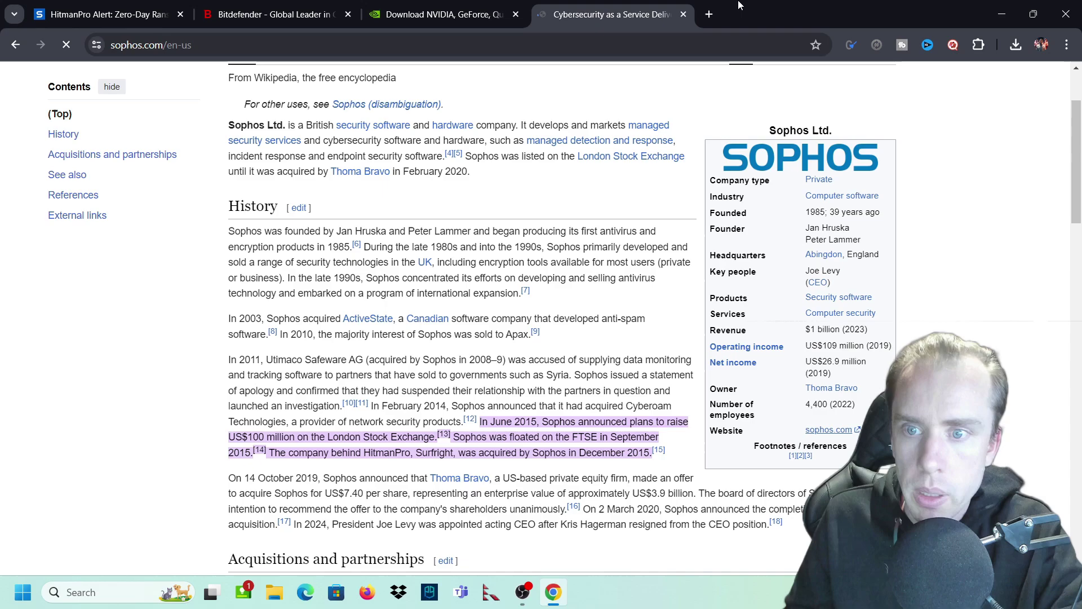